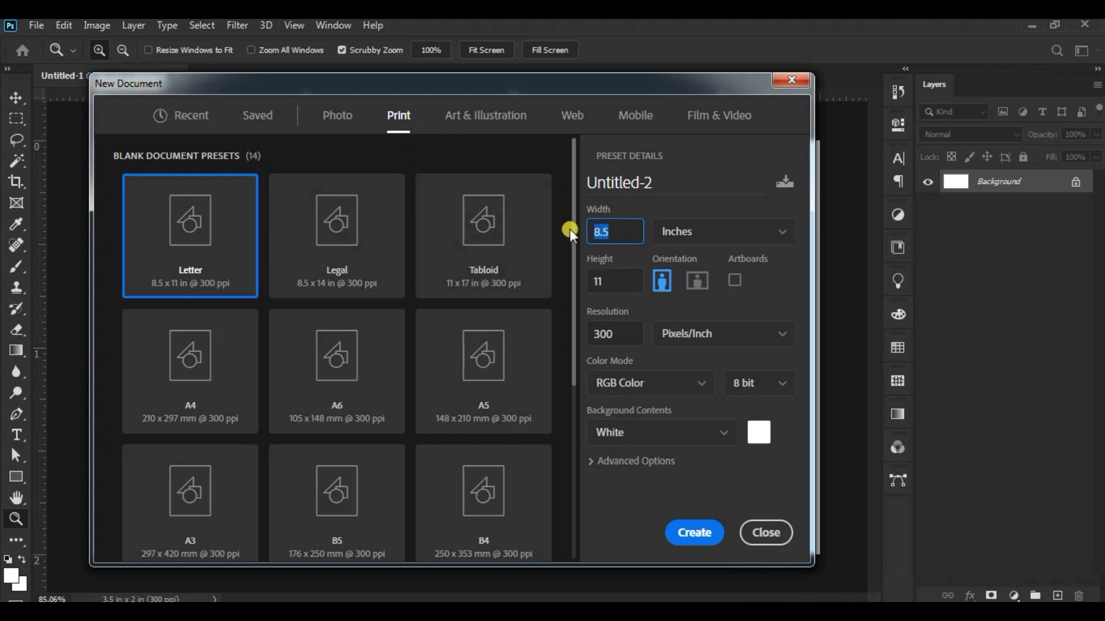
{"action": "type", "text": "3.5"}
{"action": "key", "text": "Tab"}
{"action": "type", "text": "2"}
{"action": "key", "text": "Tab"}
{"action": "type", "text": "300"}
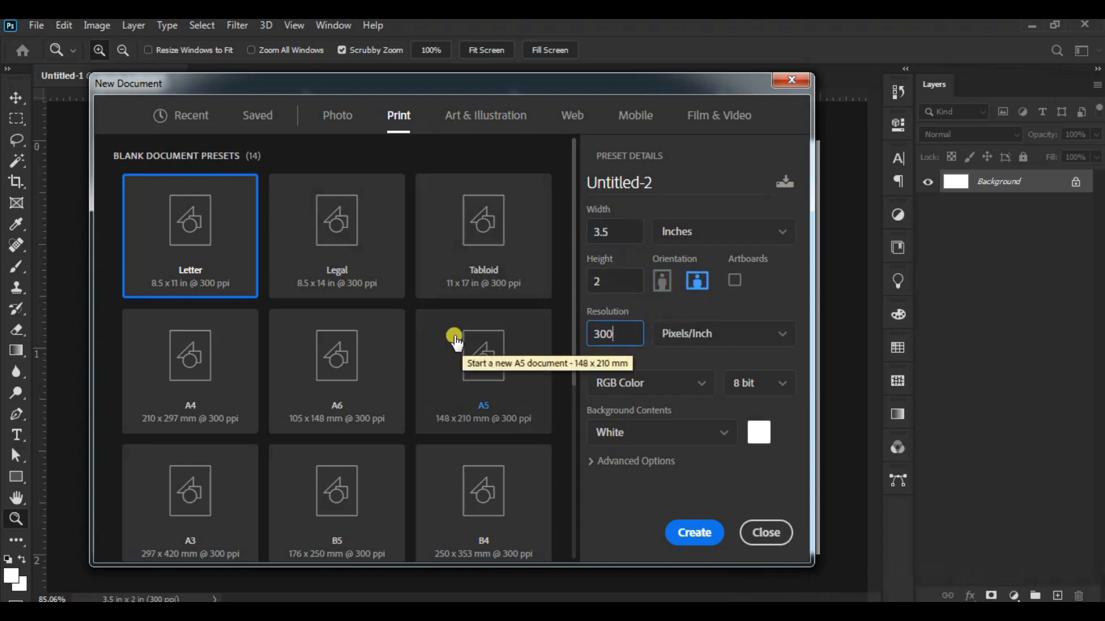
{"action": "left_click", "coordinate": [709, 387]}
{"action": "left_click", "coordinate": [626, 494]}
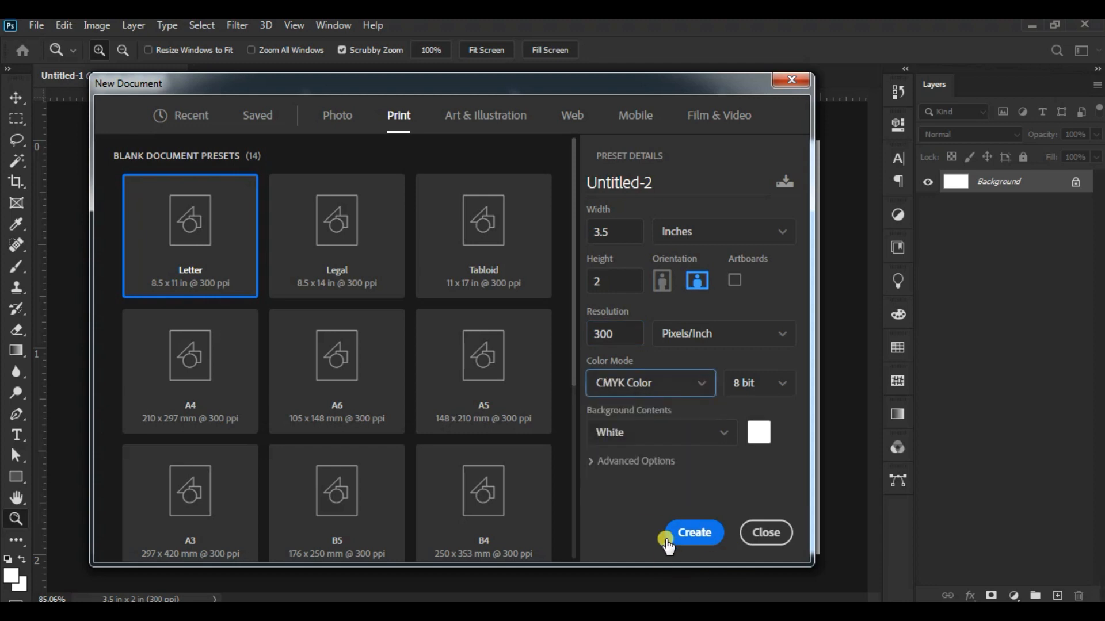
{"action": "left_click", "coordinate": [765, 533]}
- Draw a circle about 274 px in diameter near the middle of the canvas and fill it with golden yellow
{"action": "left_click_drag", "start_coordinate": [542, 351], "coordinate": [429, 301]}
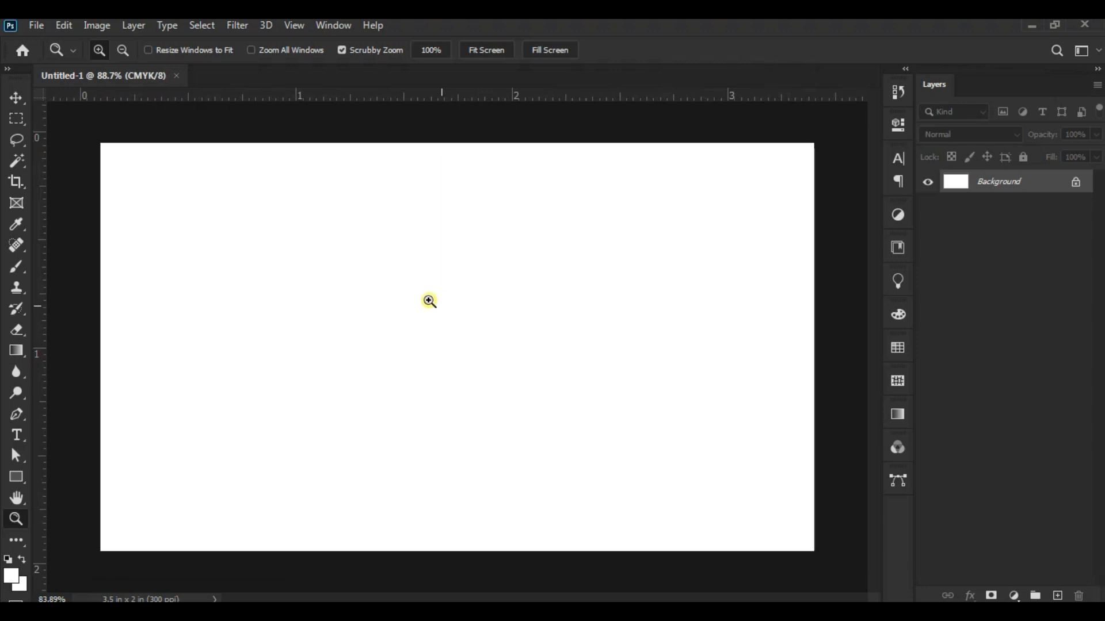
{"action": "left_click", "coordinate": [16, 477]}
{"action": "left_click", "coordinate": [75, 508]}
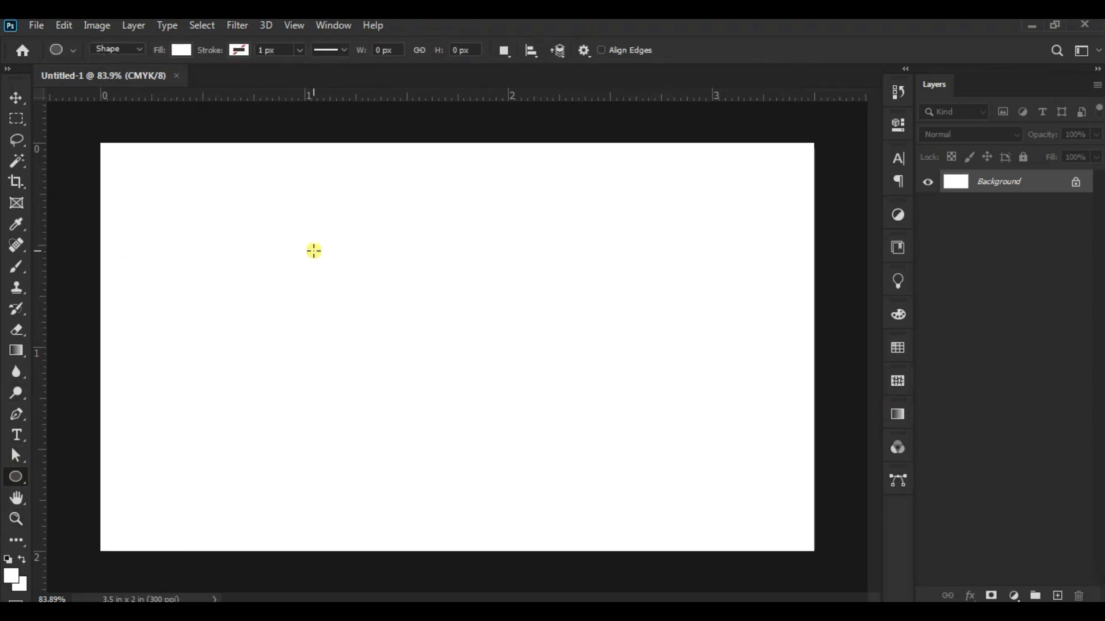
{"action": "left_click_drag", "start_coordinate": [338, 267], "coordinate": [560, 452]}
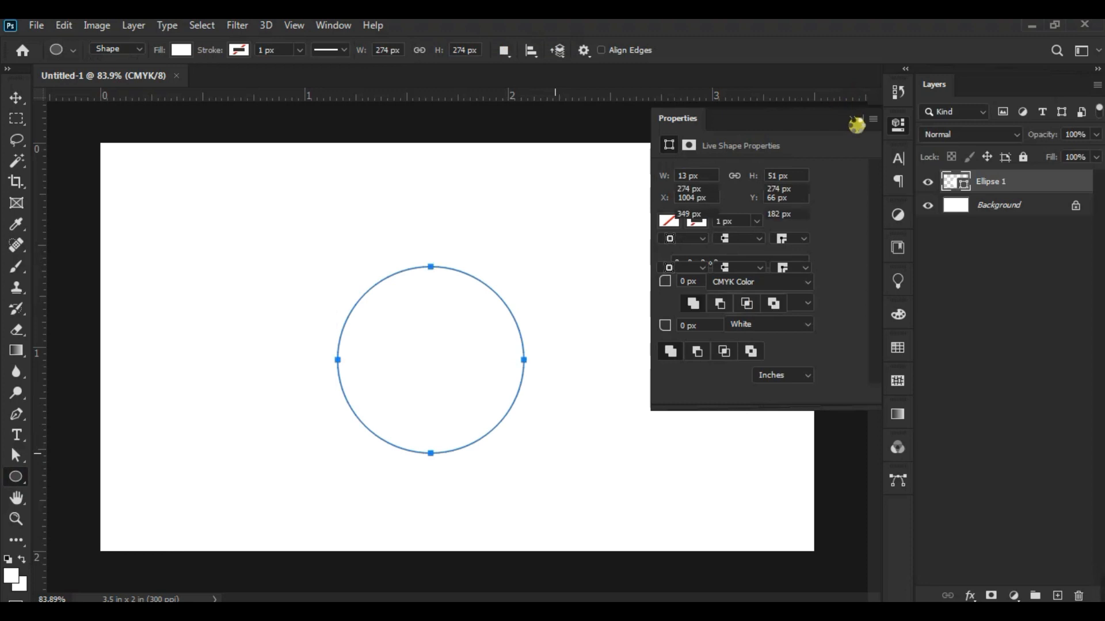
{"action": "left_click", "coordinate": [856, 124]}
{"action": "left_click", "coordinate": [182, 50]}
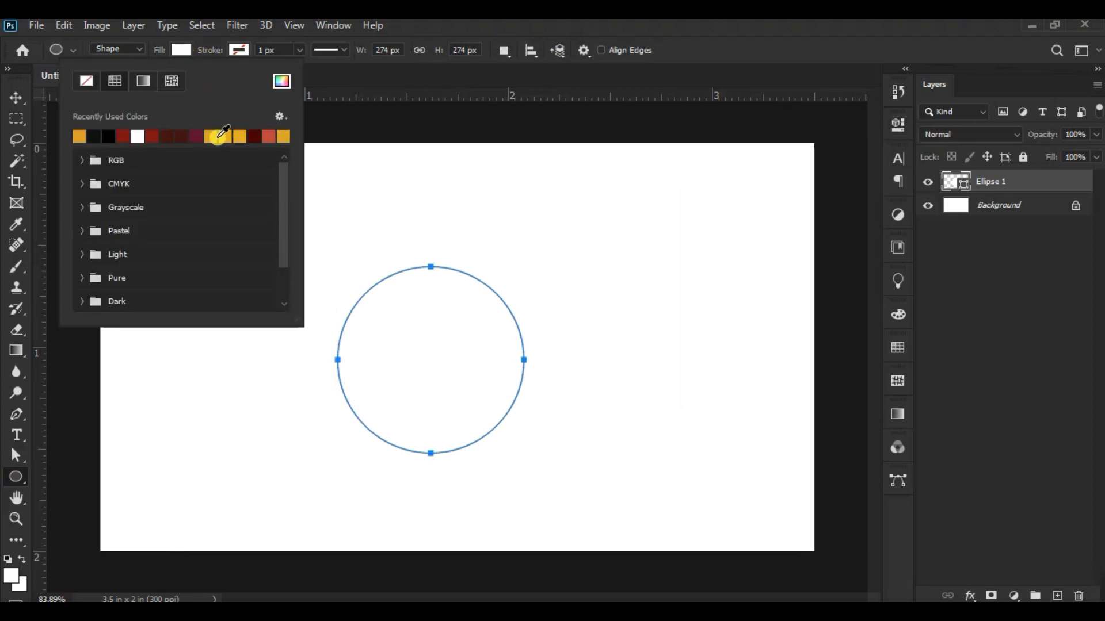
{"action": "left_click", "coordinate": [212, 135]}
- Enlarge the yellow circle proportionally to about 104% and shift it slightly toward the upper left of the canvas
{"action": "left_click", "coordinate": [63, 26]}
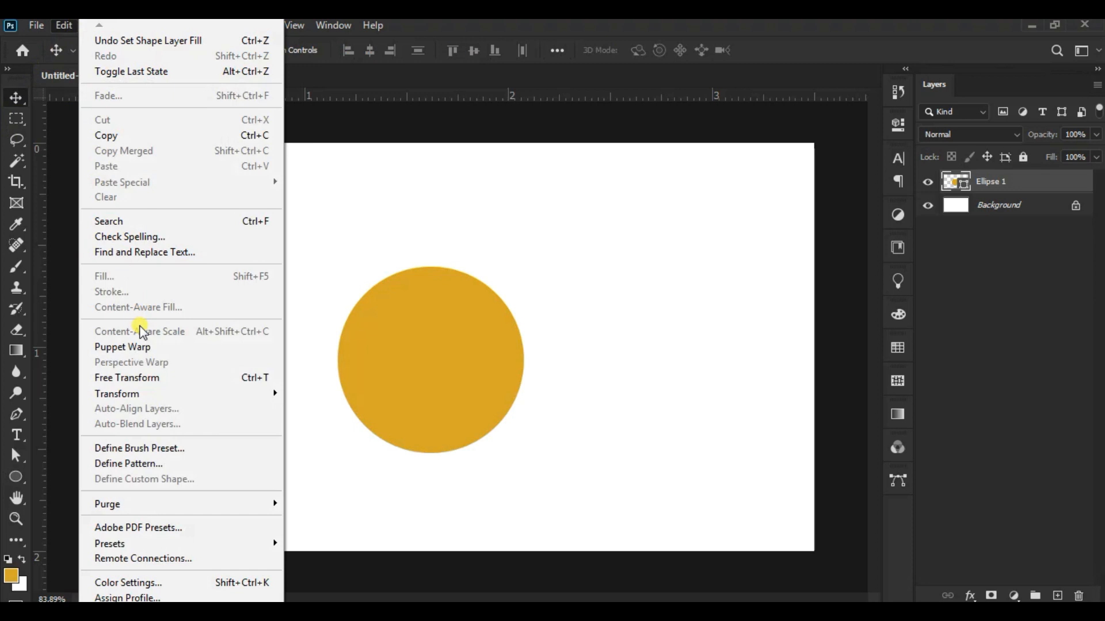
{"action": "left_click", "coordinate": [148, 377]}
{"action": "left_click_drag", "start_coordinate": [429, 338], "coordinate": [435, 311]}
{"action": "left_click_drag", "start_coordinate": [501, 245], "coordinate": [502, 243]}
{"action": "left_click_drag", "start_coordinate": [459, 299], "coordinate": [457, 299]}
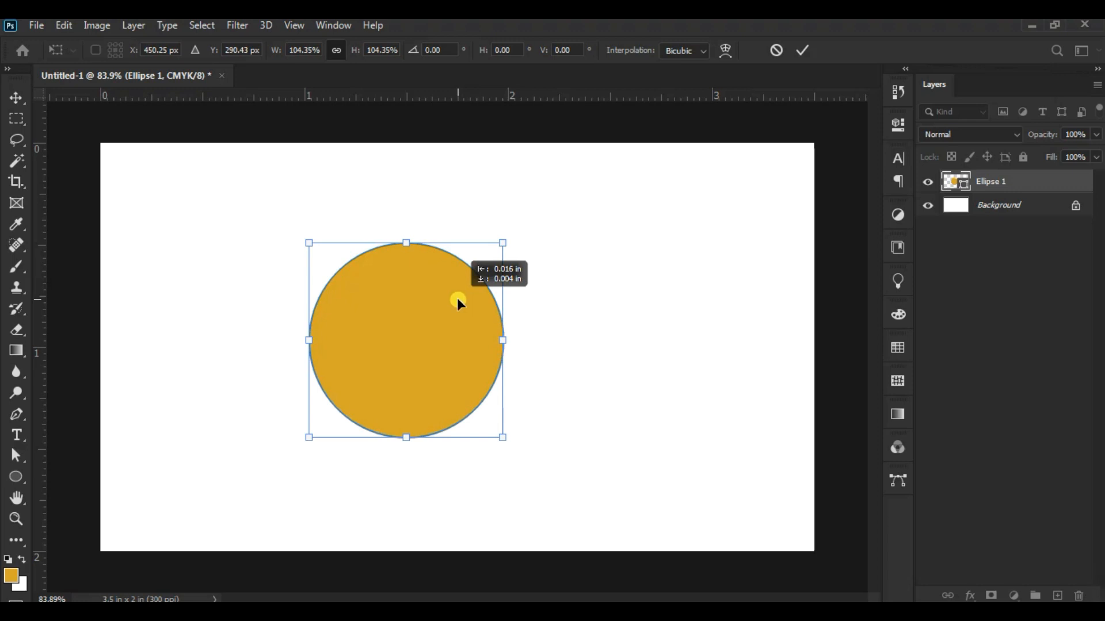
{"action": "left_click", "coordinate": [803, 50]}
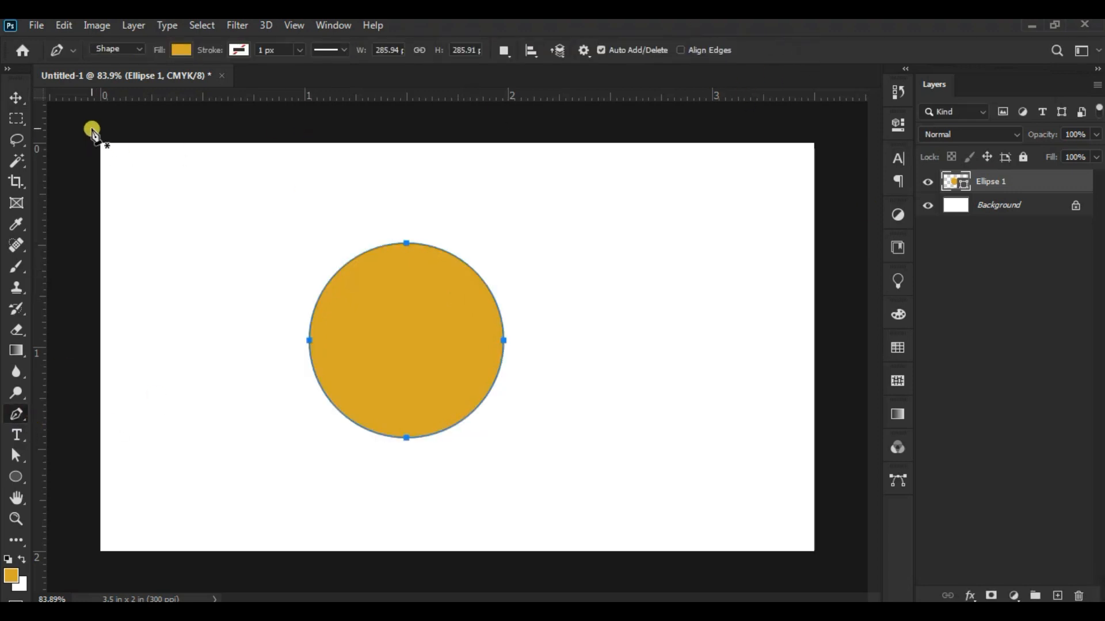
- Draw a closed polygon with the Pen tool over the canvas's left part, pointing into the circle, and fill it dark maroon
{"action": "left_click", "coordinate": [302, 130]}
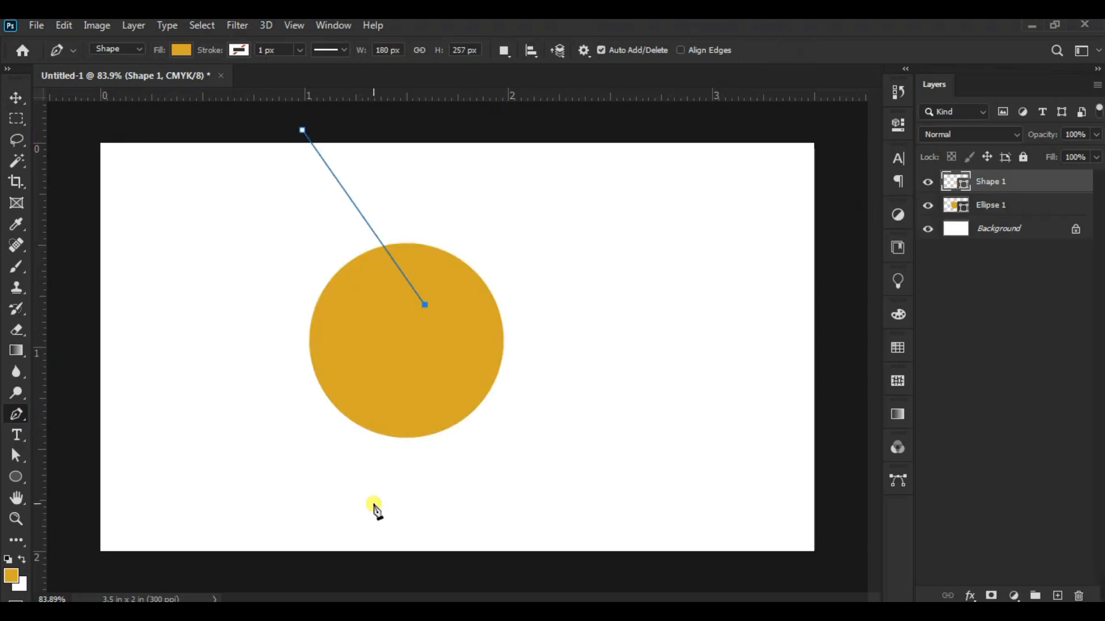
{"action": "left_click", "coordinate": [342, 564]}
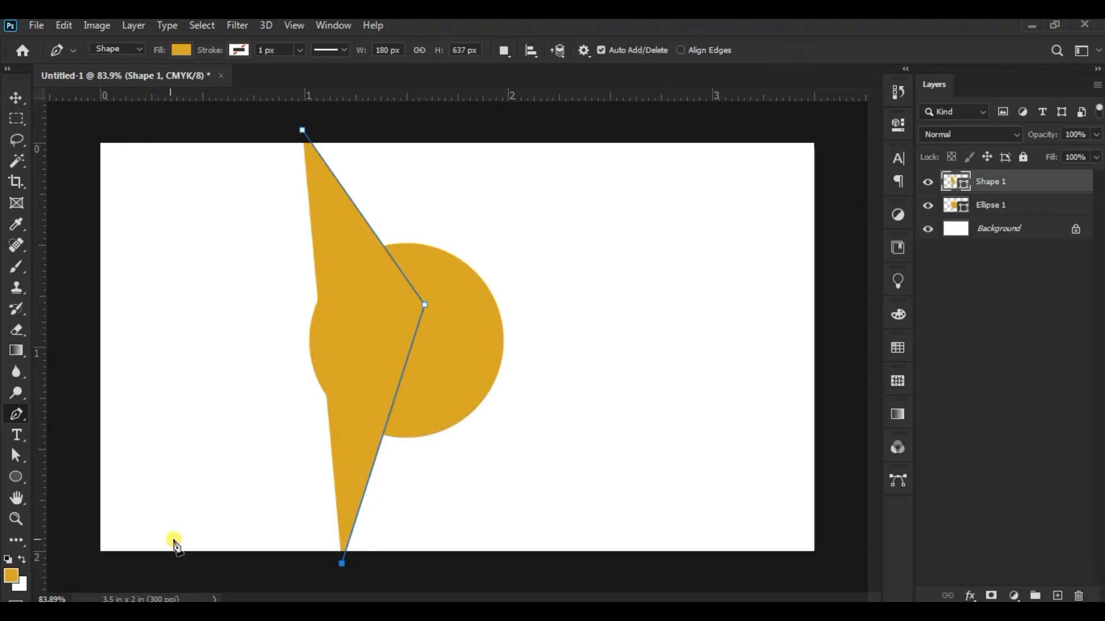
{"action": "left_click", "coordinate": [83, 557]}
{"action": "left_click", "coordinate": [91, 124]}
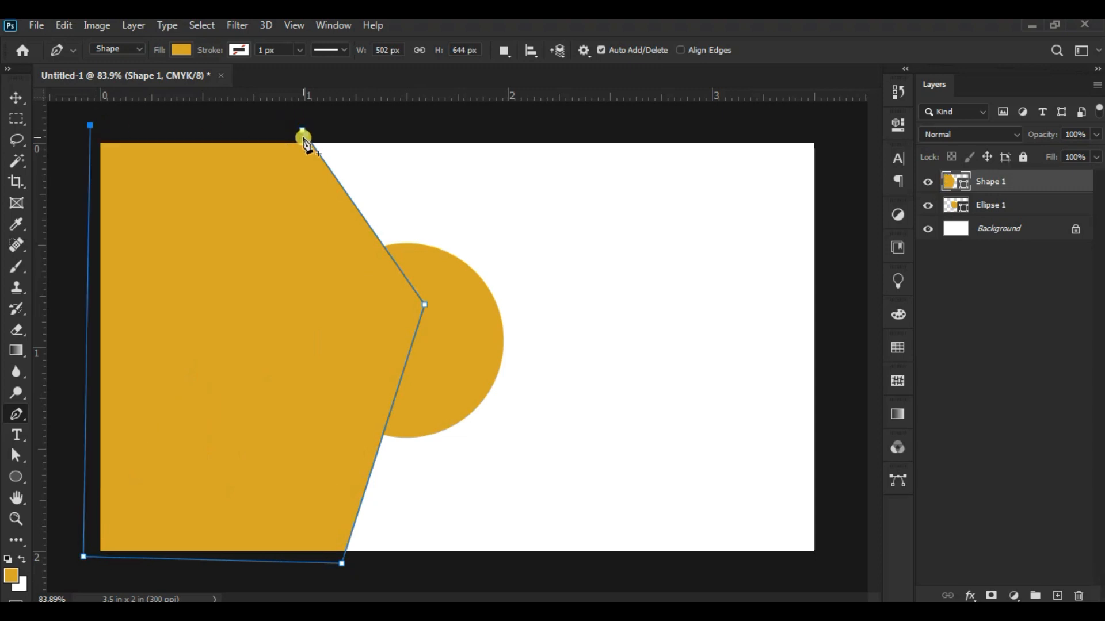
{"action": "left_click", "coordinate": [308, 130]}
{"action": "left_click", "coordinate": [181, 50]}
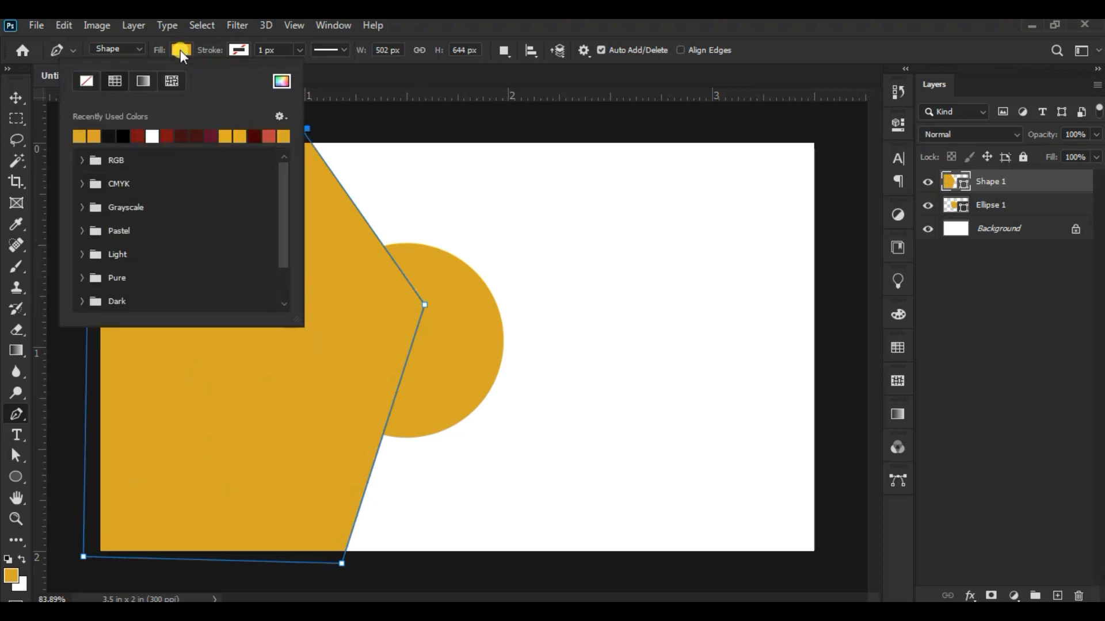
{"action": "left_click", "coordinate": [183, 136]}
- Bring the yellow circle's layer above the maroon shape and move the circle slightly down
{"action": "left_click", "coordinate": [16, 98]}
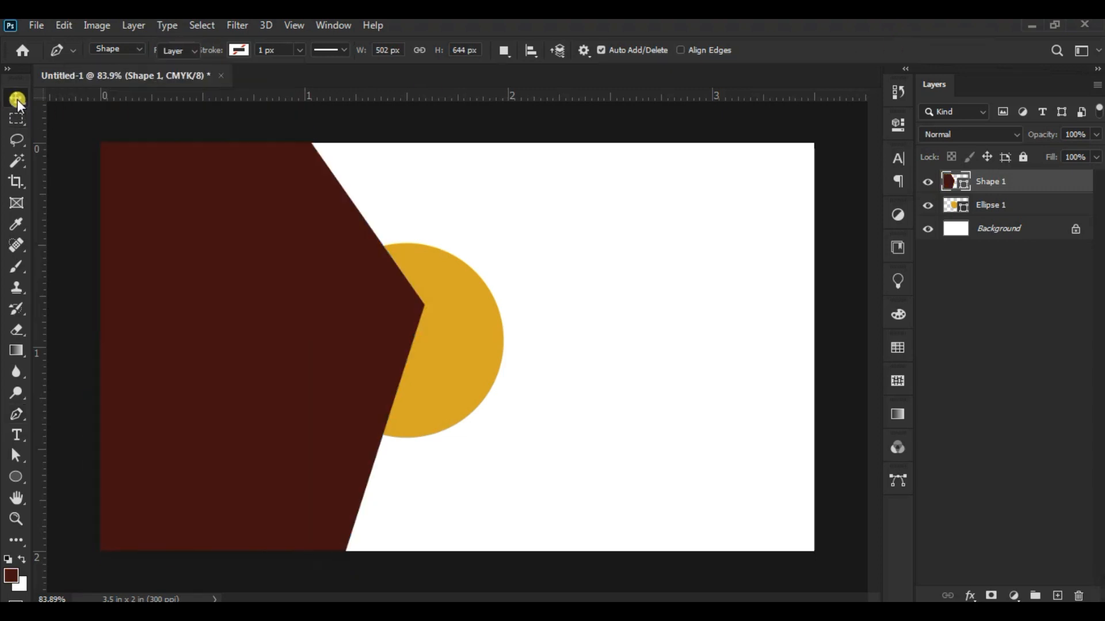
{"action": "left_click_drag", "start_coordinate": [1008, 208], "coordinate": [1010, 180]}
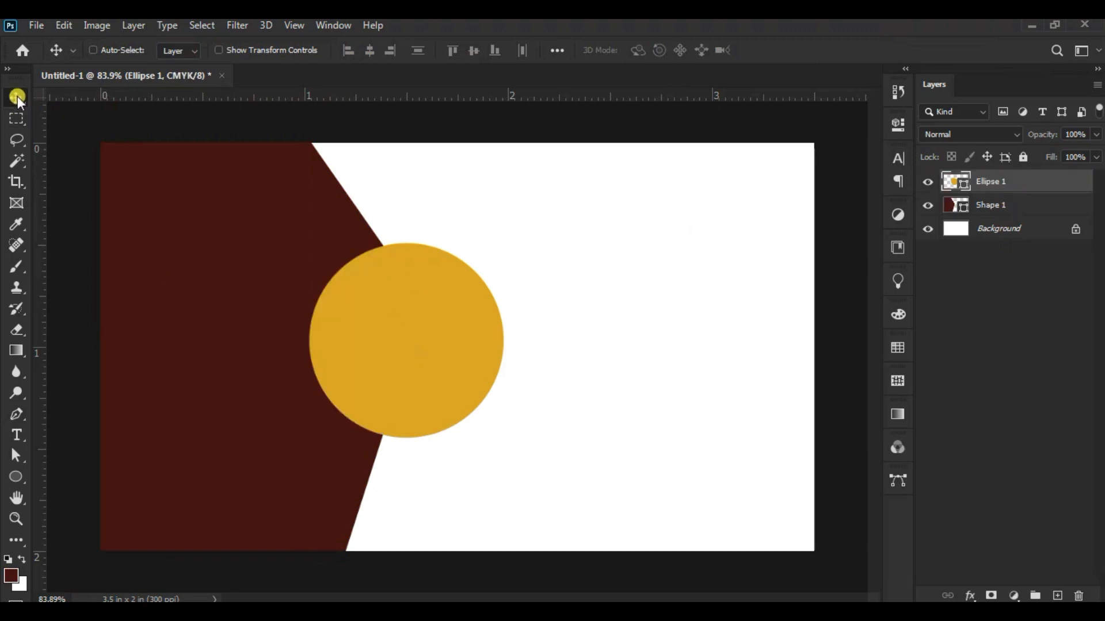
{"action": "right_click", "coordinate": [407, 309]}
{"action": "left_click", "coordinate": [424, 319]}
{"action": "left_click_drag", "start_coordinate": [461, 320], "coordinate": [460, 360]}
- Duplicate the yellow circle, scale the copy to about 69%, and place it above the original, overlapping its upper edge
{"action": "left_click_drag", "start_coordinate": [1030, 182], "coordinate": [1059, 595]}
{"action": "left_click", "coordinate": [63, 25]}
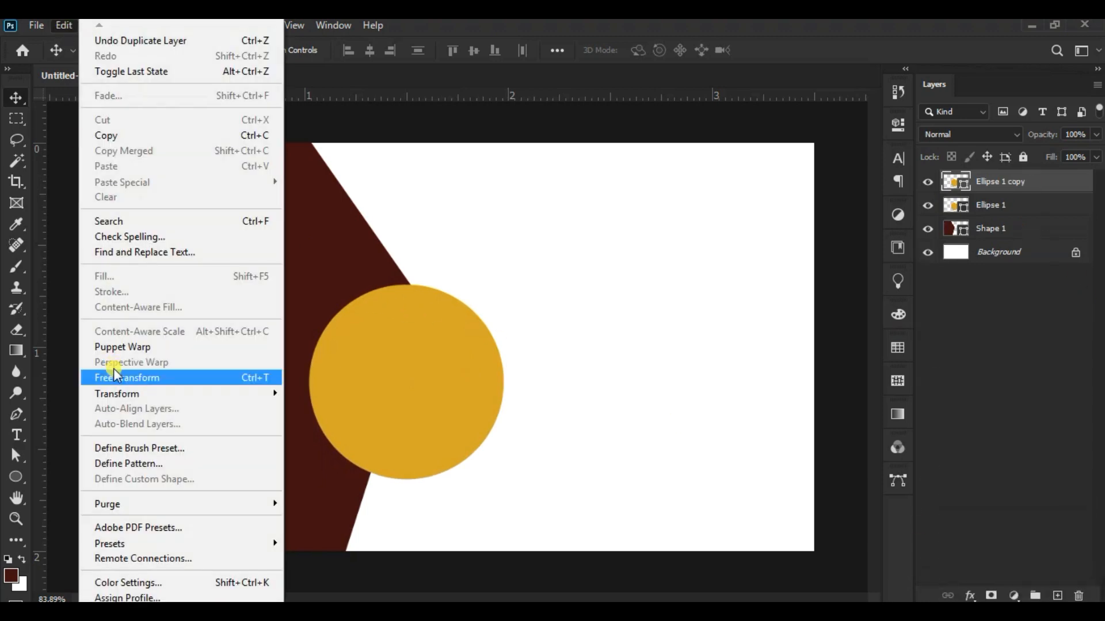
{"action": "left_click", "coordinate": [113, 375]}
{"action": "left_click_drag", "start_coordinate": [403, 360], "coordinate": [406, 222]}
{"action": "left_click_drag", "start_coordinate": [503, 150], "coordinate": [468, 177]}
{"action": "left_click_drag", "start_coordinate": [421, 236], "coordinate": [393, 243]}
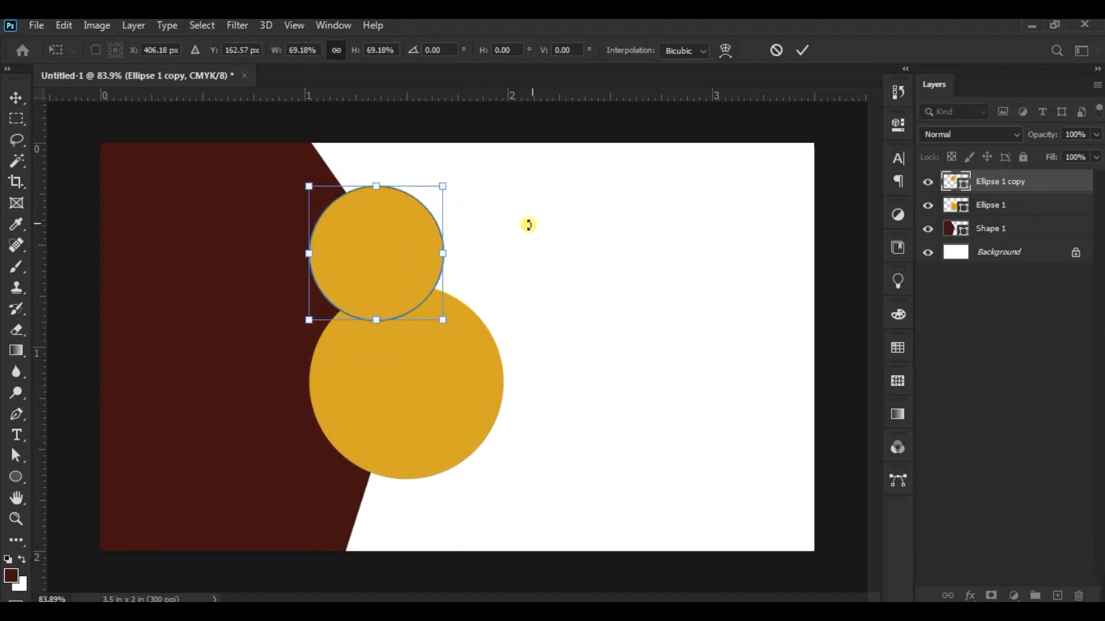
{"action": "left_click", "coordinate": [793, 51]}
- Duplicate the small yellow circle, place the copy at the large circle's lower right, and scale it to about 85%
{"action": "left_click_drag", "start_coordinate": [990, 181], "coordinate": [1057, 596]}
{"action": "left_click", "coordinate": [63, 26]}
{"action": "left_click", "coordinate": [113, 377]}
{"action": "left_click_drag", "start_coordinate": [385, 254], "coordinate": [504, 447]}
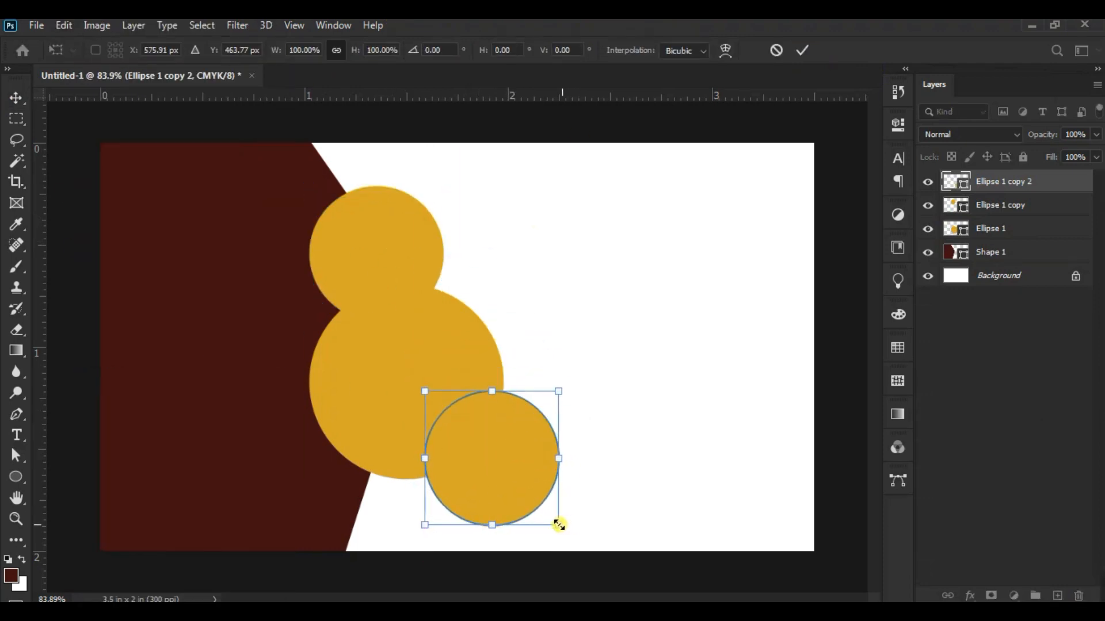
{"action": "left_click_drag", "start_coordinate": [558, 525], "coordinate": [546, 521]}
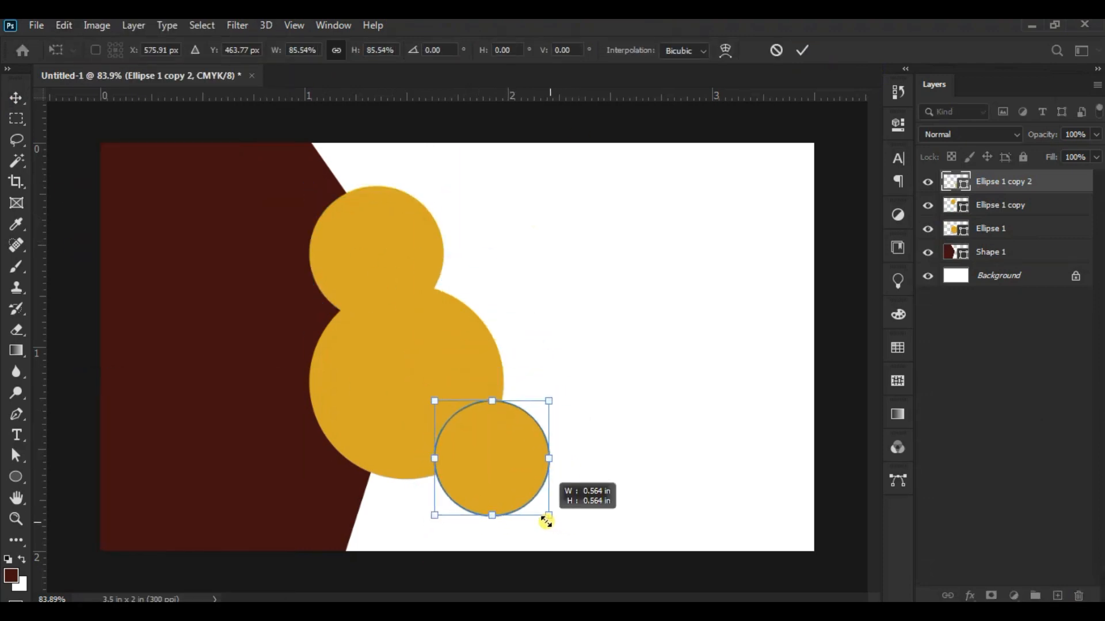
{"action": "left_click", "coordinate": [799, 51]}
- Try several recent fill colours on the lower-right circle and settle on dark red
{"action": "left_click", "coordinate": [17, 475]}
{"action": "left_click", "coordinate": [188, 50]}
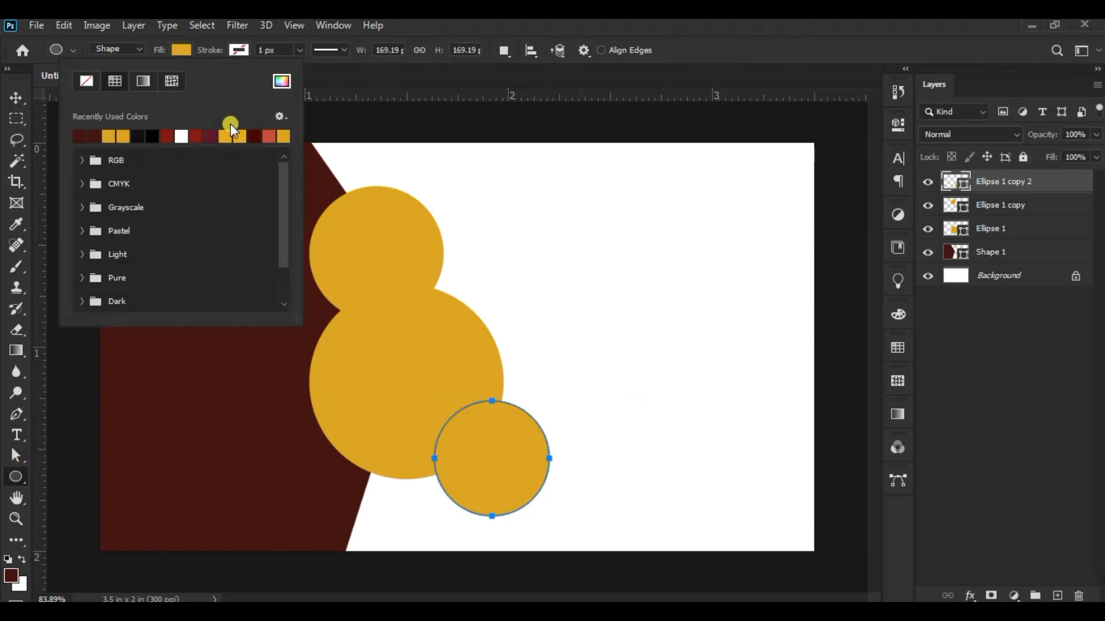
{"action": "left_click", "coordinate": [270, 137]}
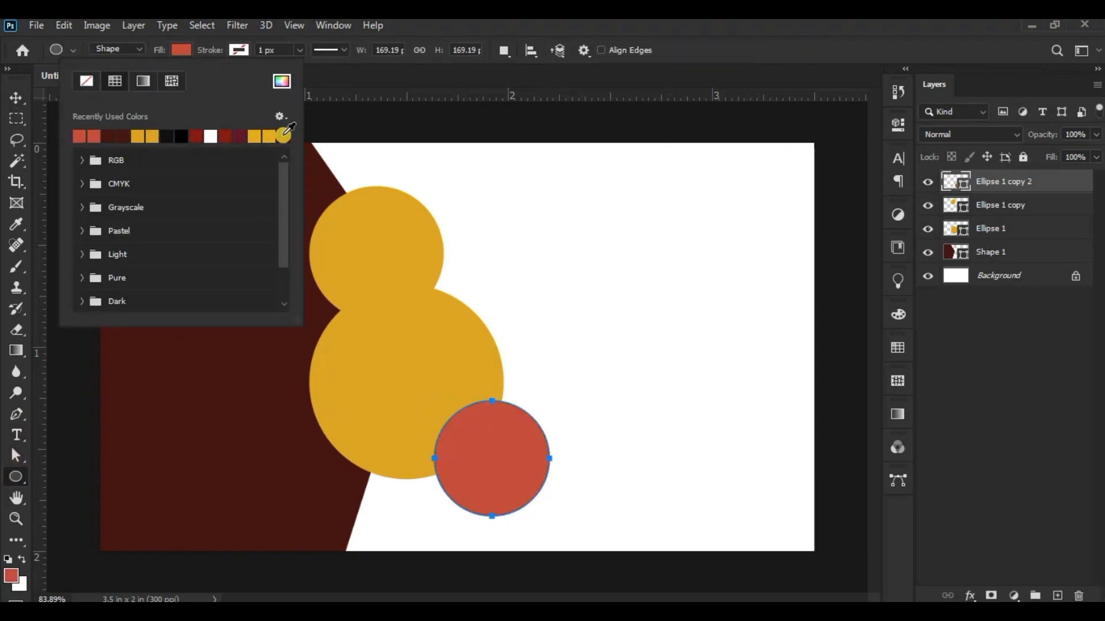
{"action": "left_click", "coordinate": [155, 137]}
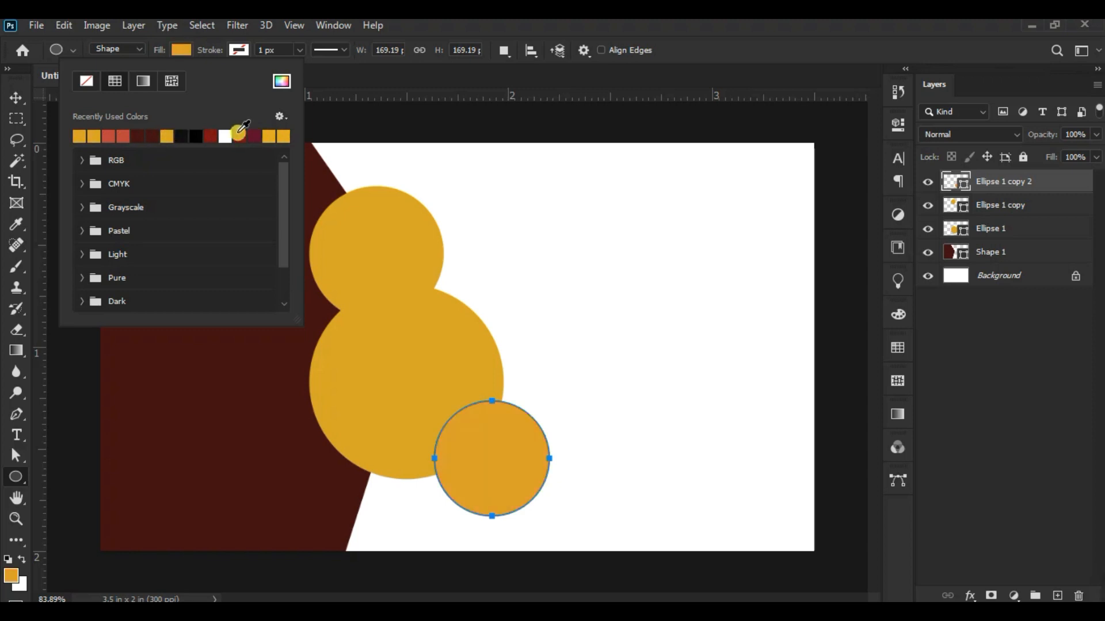
{"action": "left_click", "coordinate": [253, 136]}
{"action": "left_click", "coordinate": [231, 136]}
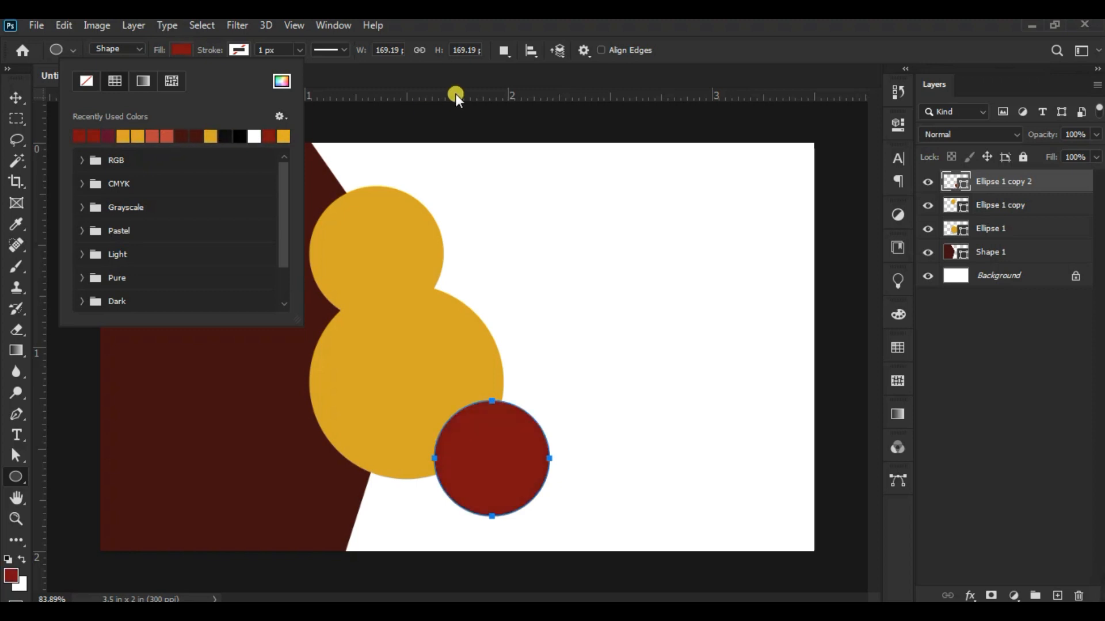
{"action": "left_click", "coordinate": [13, 100]}
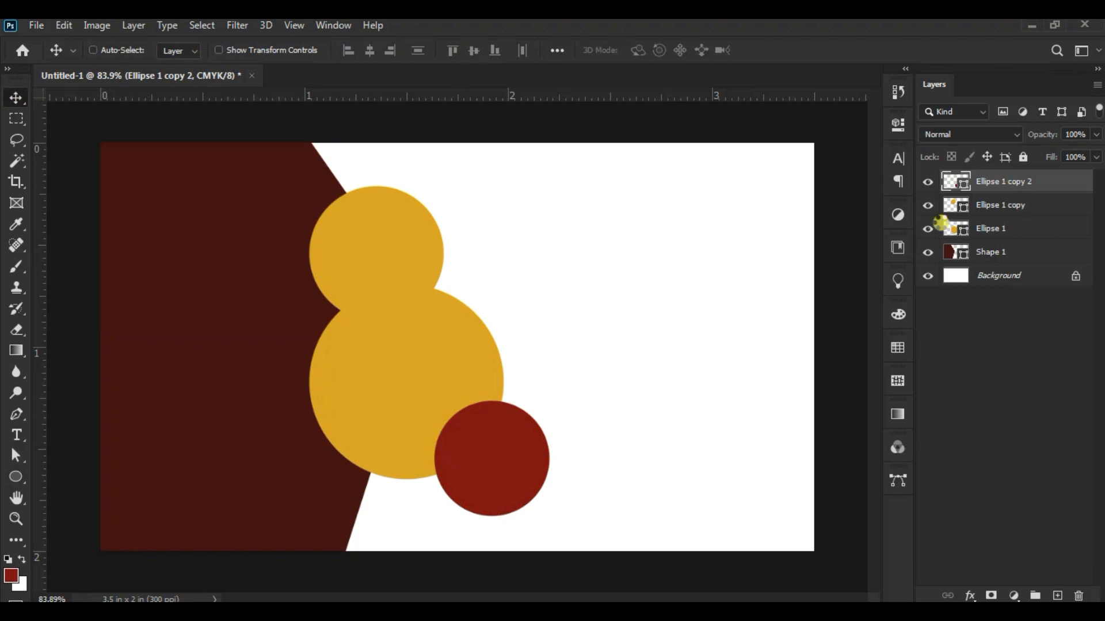
- Identify the uppermost circle's layer and change its fill to a greyish beige
{"action": "left_click", "coordinate": [945, 213]}
{"action": "left_click", "coordinate": [923, 229]}
{"action": "left_click", "coordinate": [923, 229]}
{"action": "left_click", "coordinate": [929, 207]}
{"action": "left_click", "coordinate": [929, 206]}
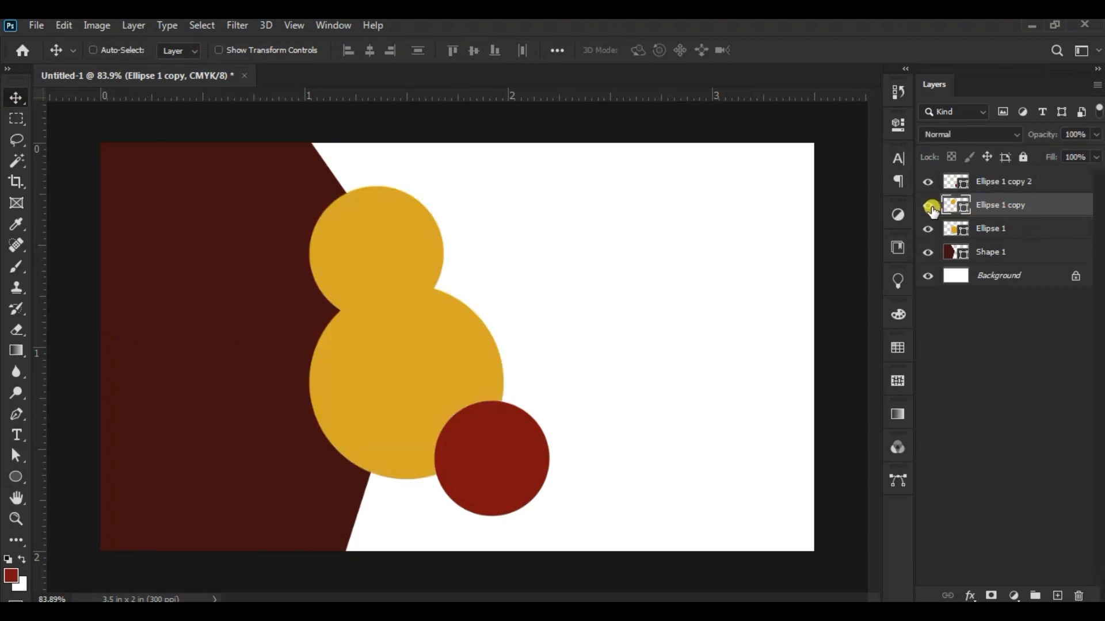
{"action": "double_click", "coordinate": [965, 209]}
{"action": "left_click_drag", "start_coordinate": [284, 320], "coordinate": [281, 286]}
{"action": "left_click", "coordinate": [599, 192]}
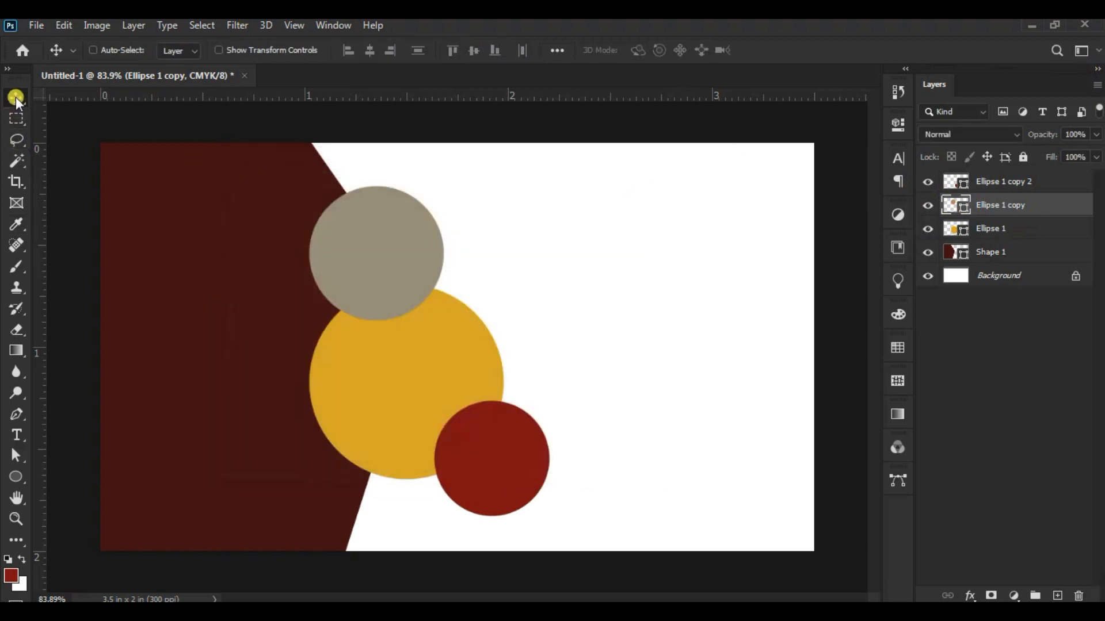
- Select the maroon shape and place the burger-4379863_960_720 image directly above it
{"action": "right_click", "coordinate": [155, 184]}
{"action": "left_click", "coordinate": [178, 188]}
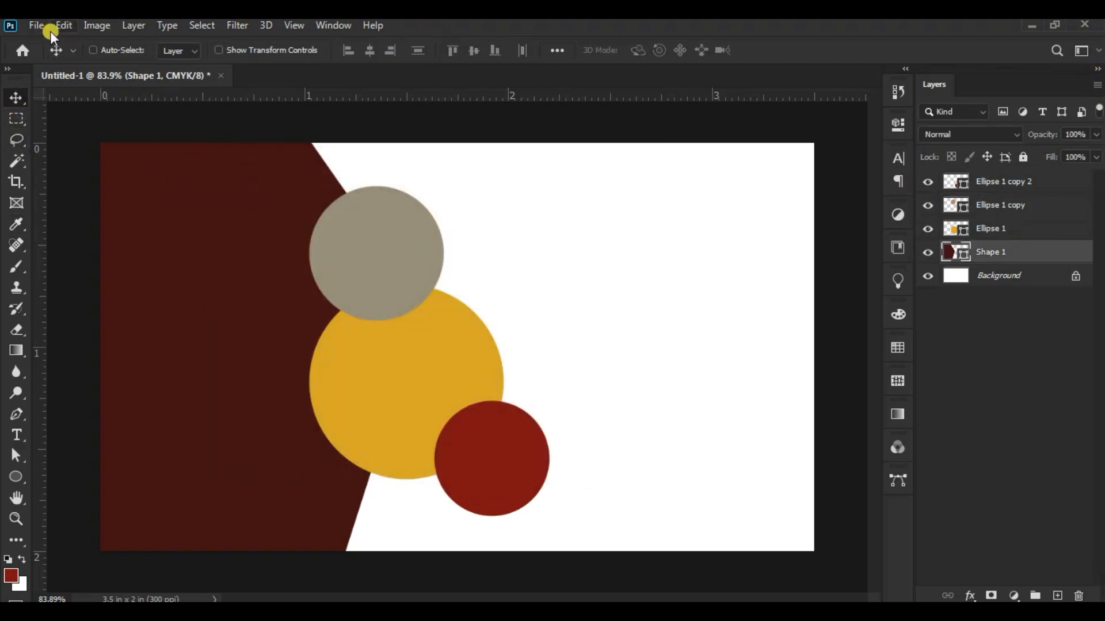
{"action": "left_click", "coordinate": [37, 25]}
{"action": "left_click", "coordinate": [75, 332]}
{"action": "left_click", "coordinate": [258, 153]}
{"action": "left_click", "coordinate": [717, 473]}
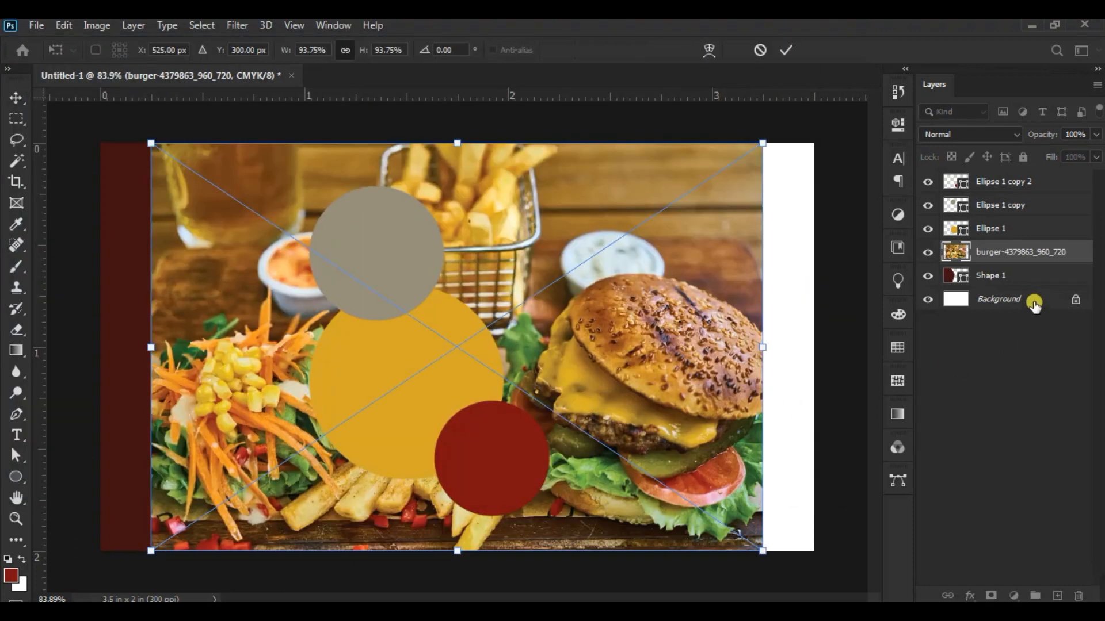
{"action": "key", "text": "Return"}
- Clip the burger image to the maroon shape and move the image left until it covers the whole shape
{"action": "right_click", "coordinate": [1038, 256]}
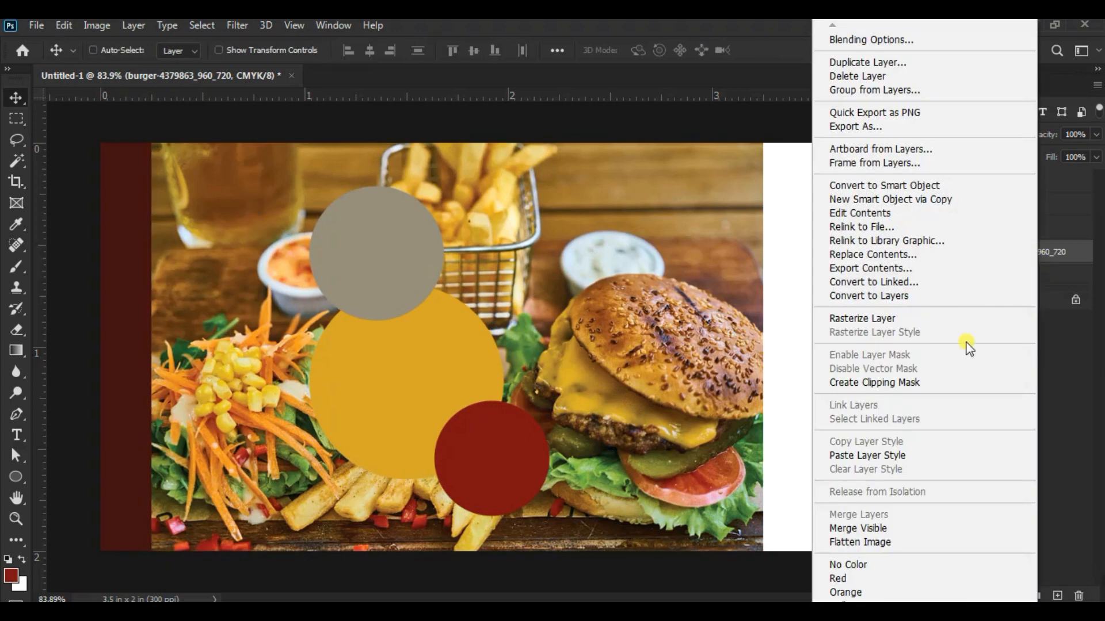
{"action": "left_click", "coordinate": [891, 382]}
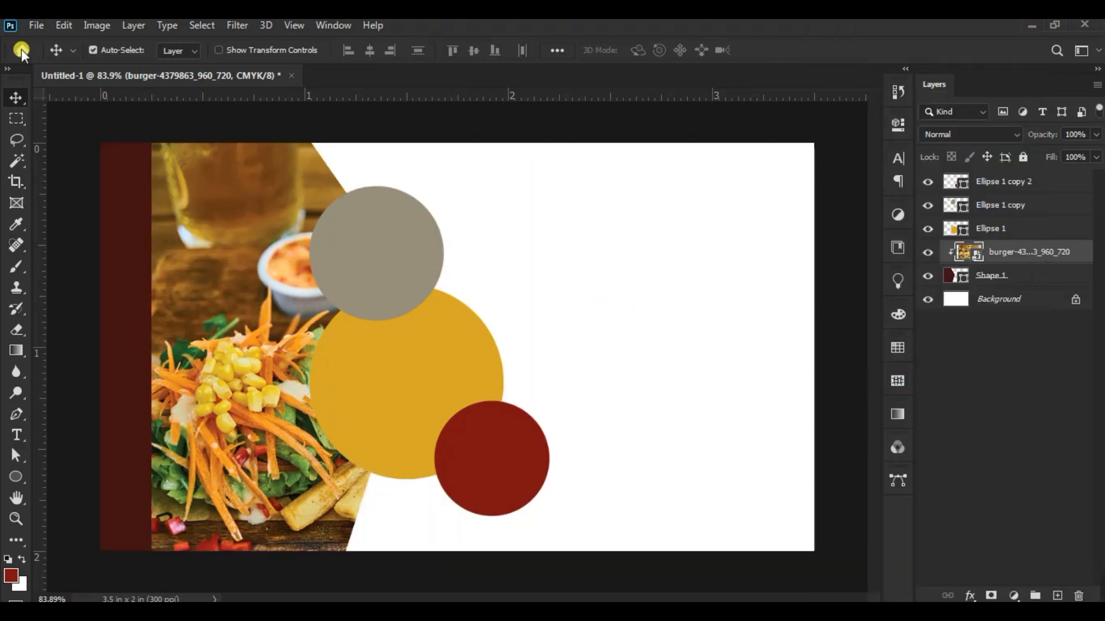
{"action": "left_click", "coordinate": [64, 25]}
{"action": "left_click", "coordinate": [143, 379]}
{"action": "left_click_drag", "start_coordinate": [482, 306], "coordinate": [433, 297]}
{"action": "left_click", "coordinate": [16, 115]}
- Select the maroon shape together with its clipped burger image and move both slightly to the right
{"action": "left_click", "coordinate": [1033, 279]}
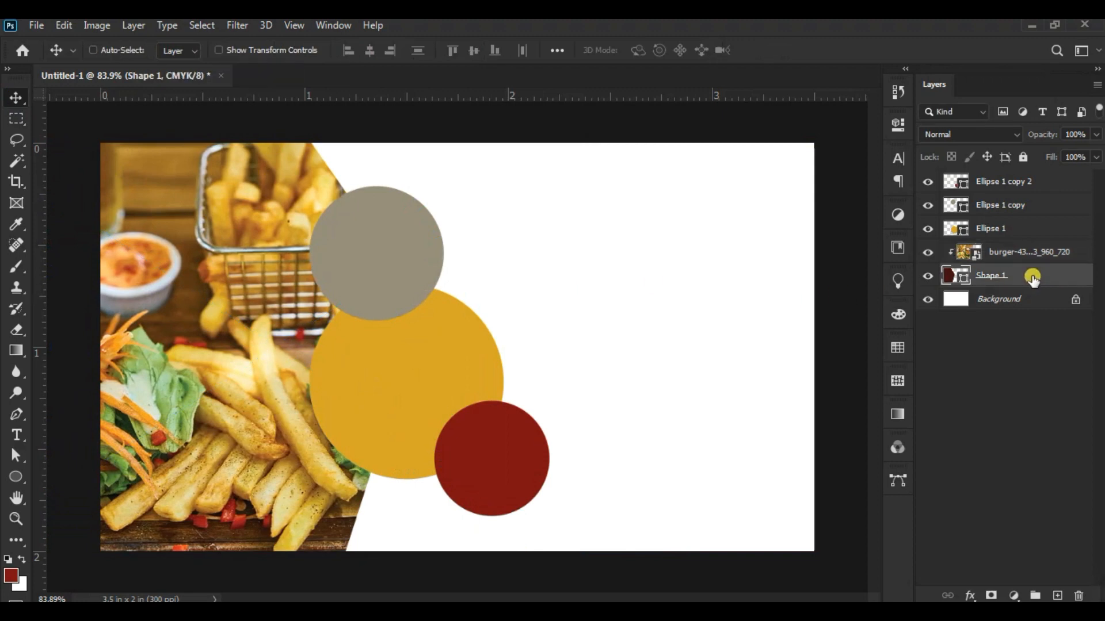
{"action": "left_click", "coordinate": [1040, 256], "text": "ctrl"}
{"action": "left_click", "coordinate": [64, 26]}
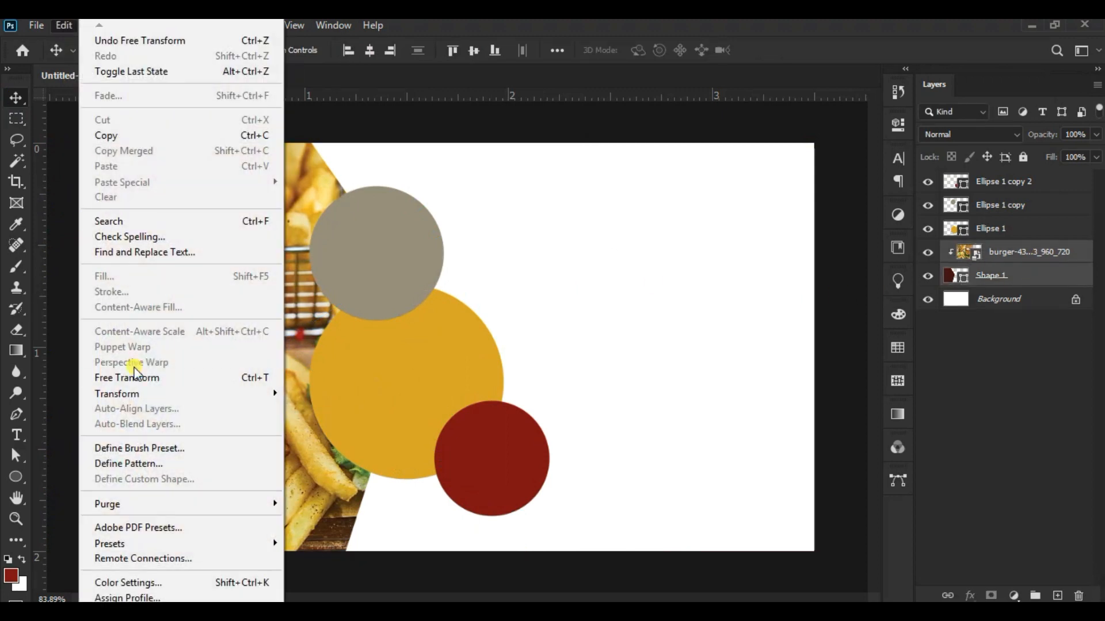
{"action": "left_click", "coordinate": [127, 377]}
{"action": "left_click_drag", "start_coordinate": [185, 266], "coordinate": [195, 266]}
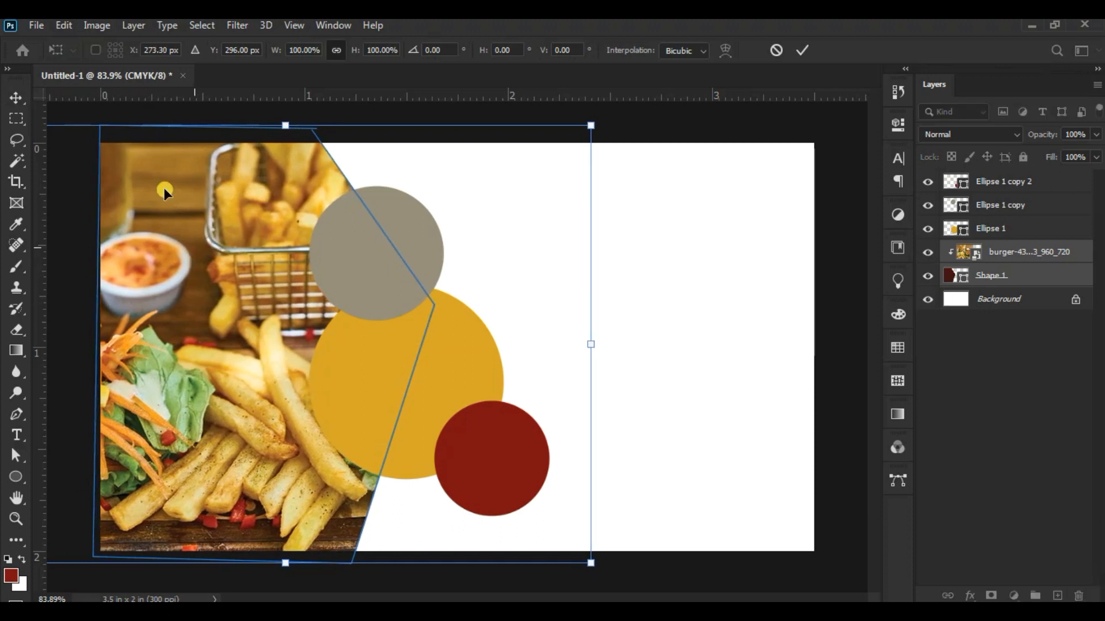
{"action": "left_click", "coordinate": [799, 51]}
- Select the beige, yellow and red circles together and move them slightly right and up
{"action": "right_click", "coordinate": [406, 244]}
{"action": "left_click", "coordinate": [419, 252]}
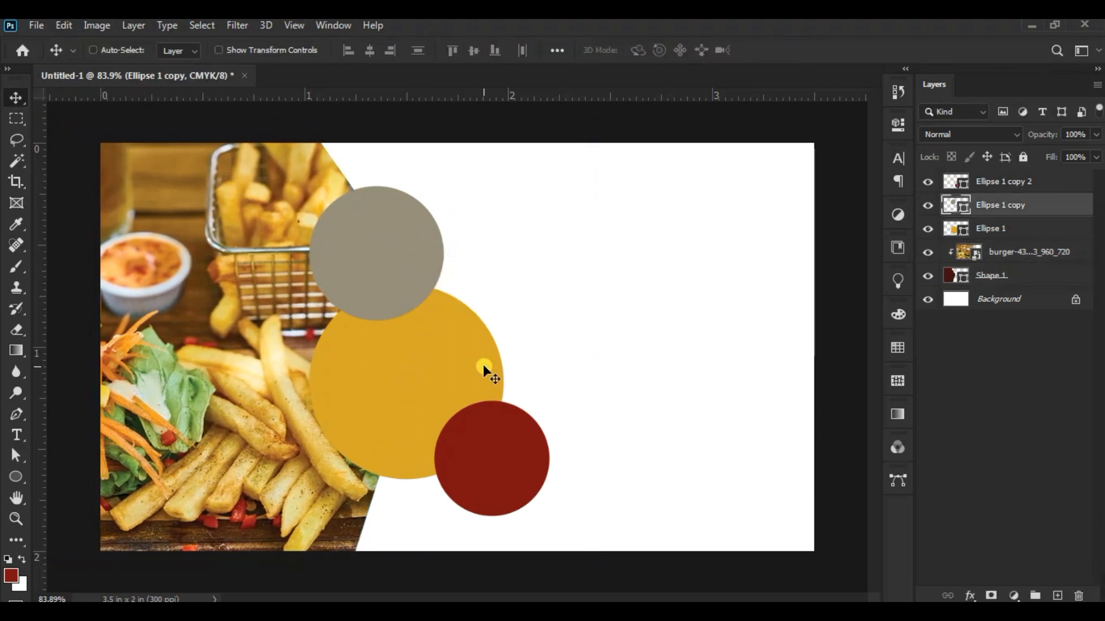
{"action": "right_click", "coordinate": [460, 366], "text": "shift"}
{"action": "left_click", "coordinate": [472, 376], "text": "shift"}
{"action": "right_click", "coordinate": [488, 433], "text": "shift"}
{"action": "left_click", "coordinate": [499, 442], "text": "shift"}
{"action": "left_click_drag", "start_coordinate": [514, 401], "coordinate": [554, 392]}
- Enlarge the red circle proportionally to about 108.45 % around its centre
{"action": "right_click", "coordinate": [513, 432]}
{"action": "left_click", "coordinate": [526, 440]}
{"action": "left_click", "coordinate": [63, 25]}
{"action": "left_click", "coordinate": [143, 382]}
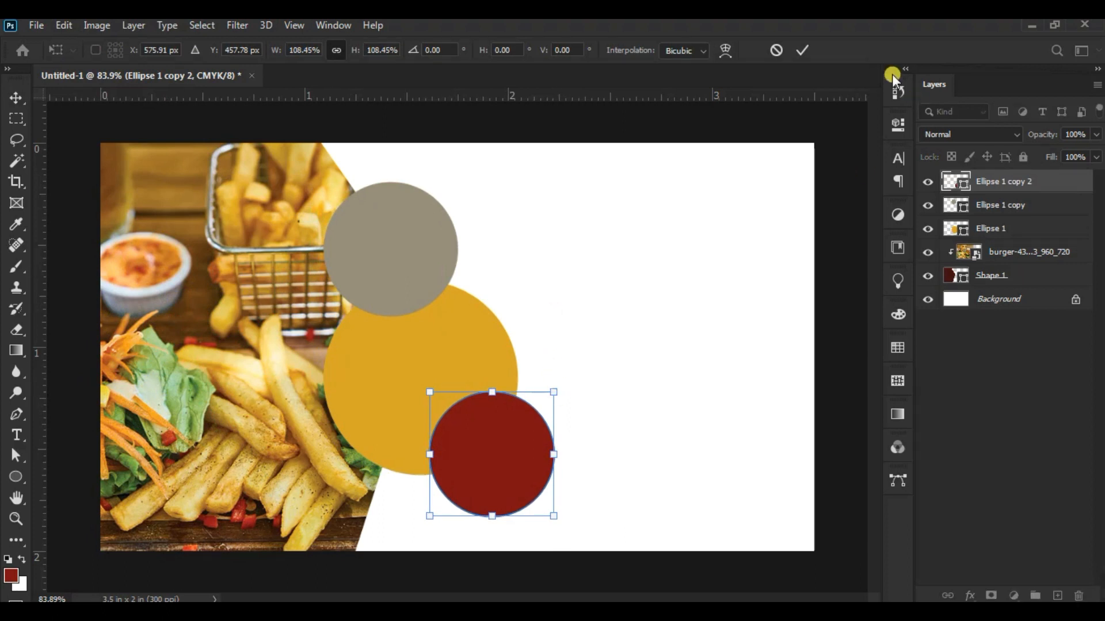
{"action": "key", "text": "Return"}
- Select the red, beige and yellow circles together and move them slightly left and up
{"action": "left_click", "coordinate": [1015, 204], "text": "shift"}
{"action": "left_click", "coordinate": [1011, 229], "text": "shift"}
{"action": "left_click_drag", "start_coordinate": [599, 261], "coordinate": [583, 252]}
- Place the close-up-burger-with-stone-background image directly above the yellow circle and clip it to that circle
{"action": "right_click", "coordinate": [467, 322]}
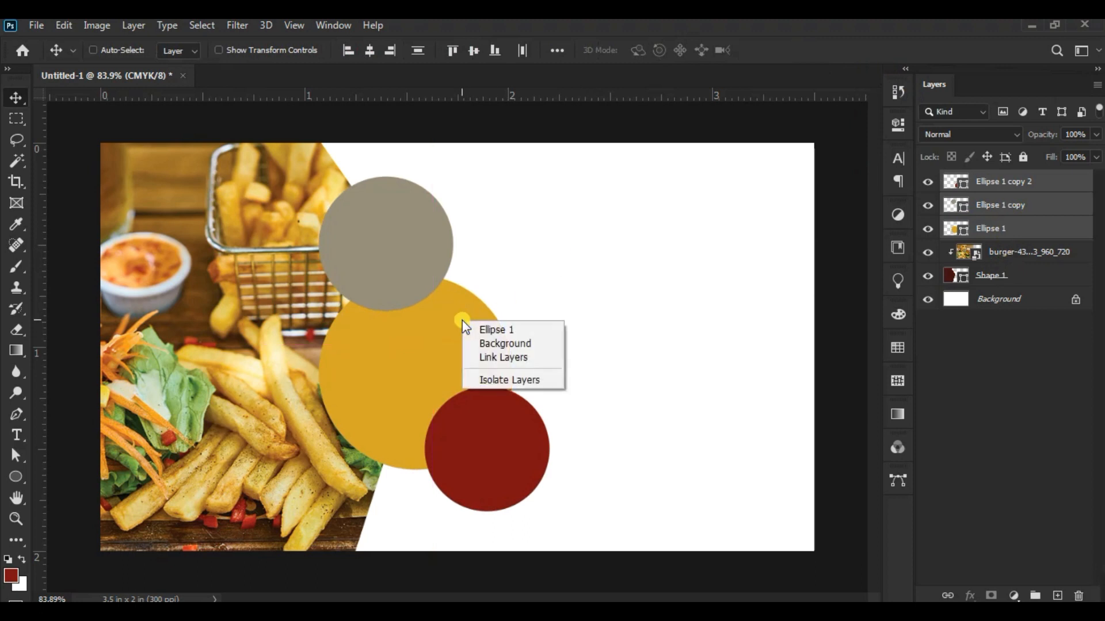
{"action": "left_click", "coordinate": [495, 330]}
{"action": "left_click", "coordinate": [38, 26]}
{"action": "left_click", "coordinate": [79, 332]}
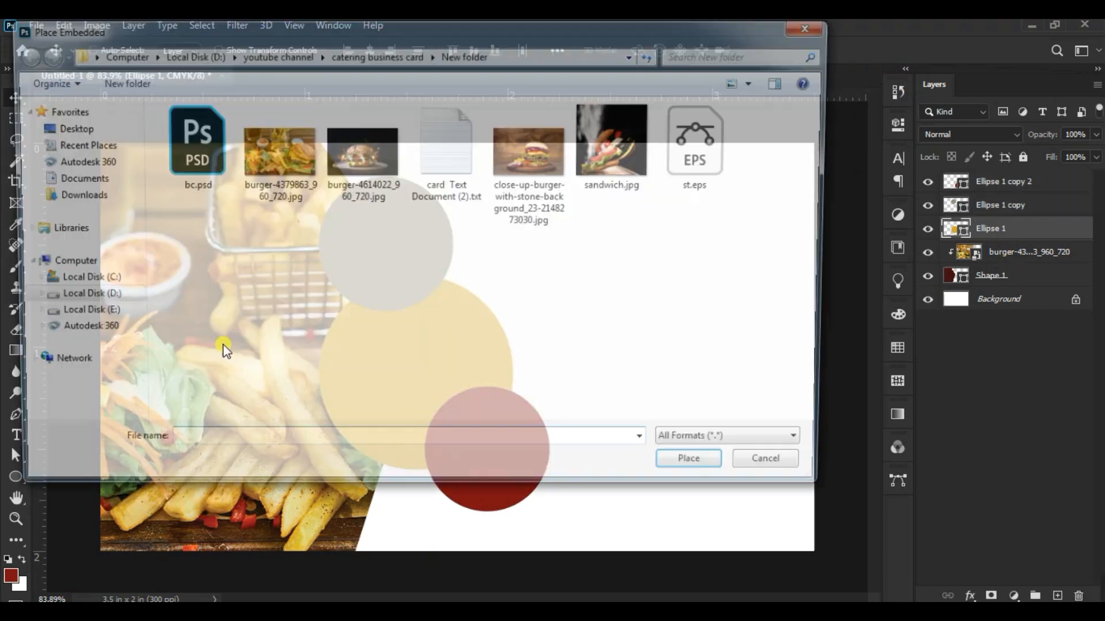
{"action": "left_click", "coordinate": [540, 143]}
{"action": "left_click", "coordinate": [703, 471]}
{"action": "key", "text": "Return"}
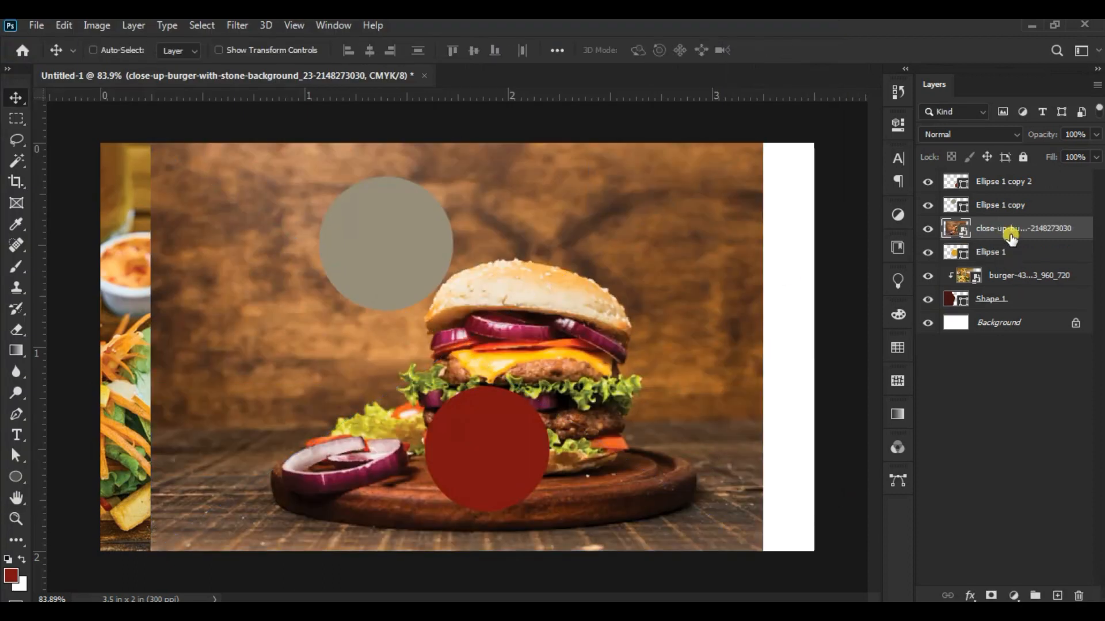
{"action": "right_click", "coordinate": [1011, 241]}
{"action": "left_click", "coordinate": [869, 381]}
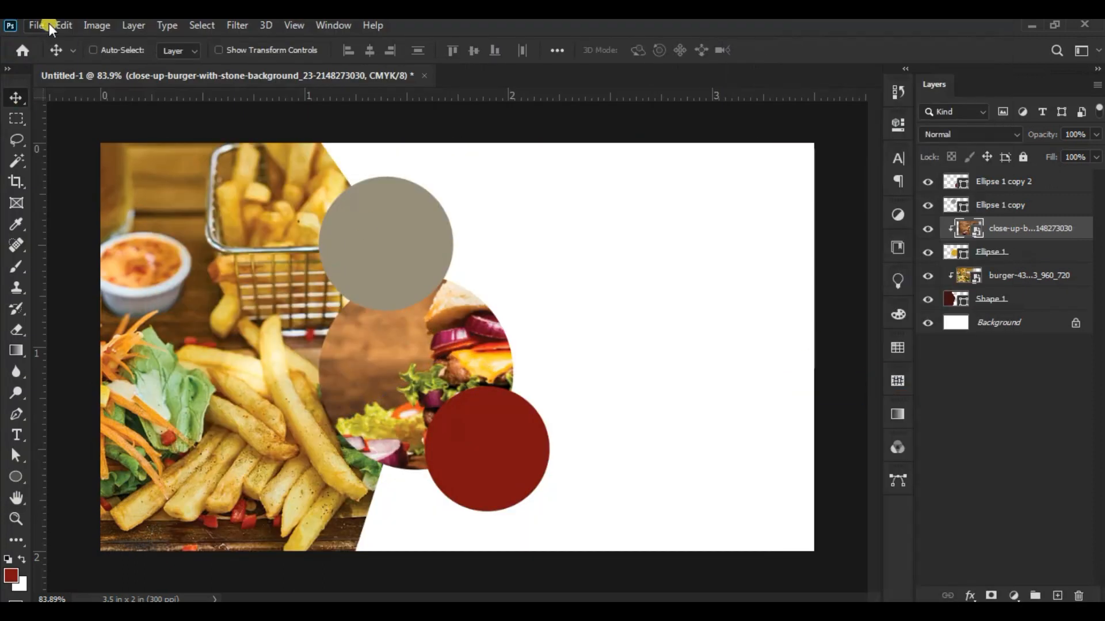
- Scale down the close-up burger image proportionally and position it so the burger fits inside the large middle circle
{"action": "left_click", "coordinate": [63, 26]}
{"action": "left_click", "coordinate": [138, 378]}
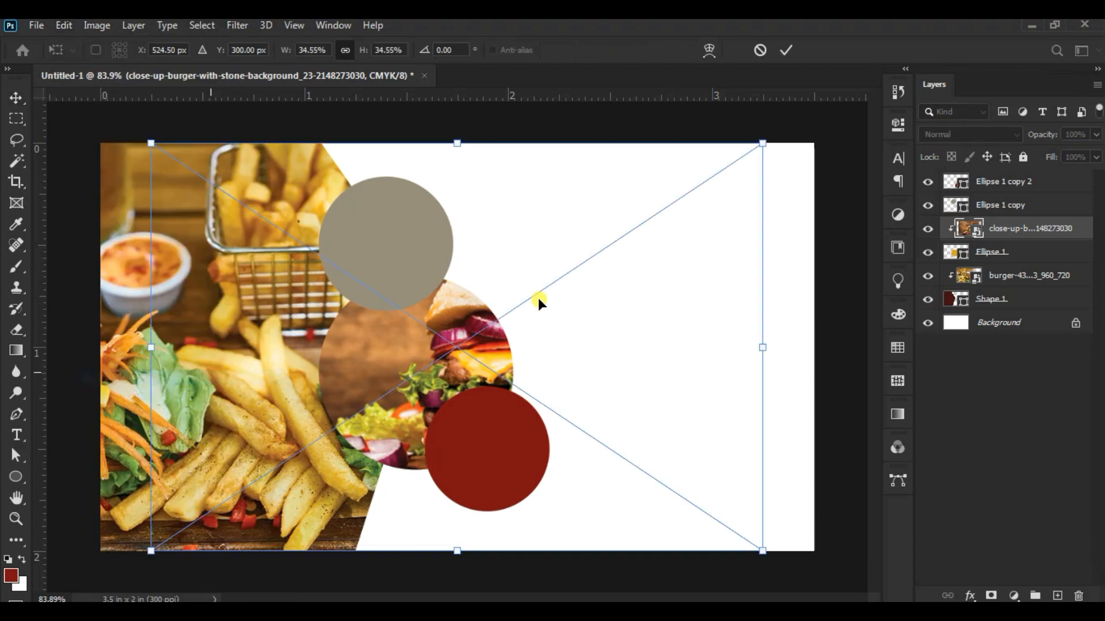
{"action": "left_click_drag", "start_coordinate": [764, 145], "coordinate": [650, 220]}
{"action": "left_click_drag", "start_coordinate": [610, 259], "coordinate": [558, 271]}
{"action": "left_click_drag", "start_coordinate": [499, 305], "coordinate": [478, 295]}
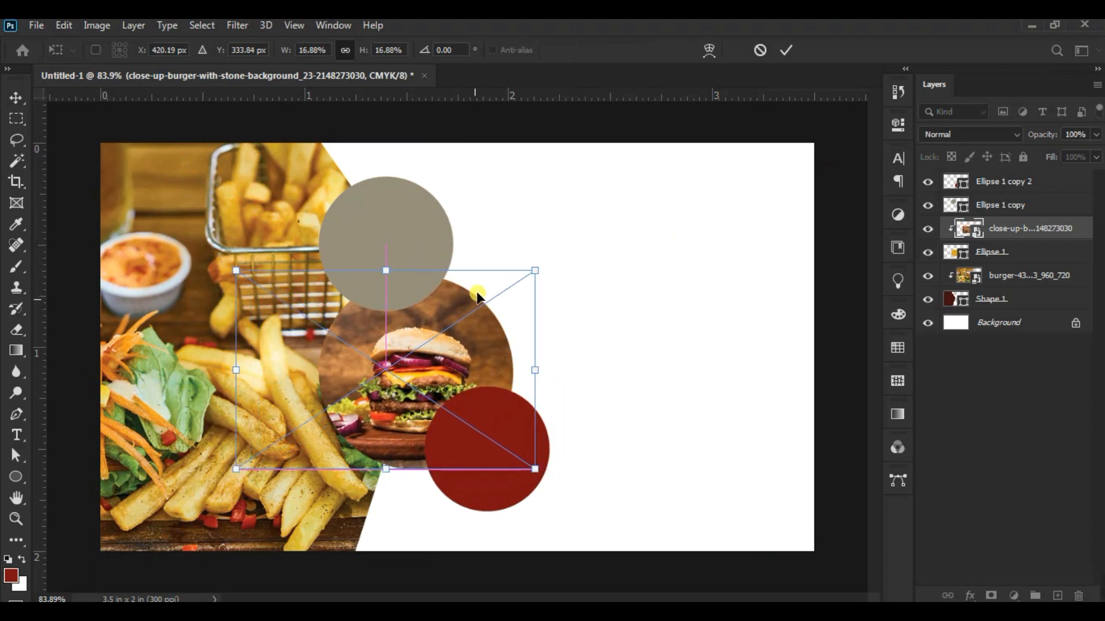
{"action": "left_click_drag", "start_coordinate": [535, 268], "coordinate": [555, 254]}
{"action": "left_click_drag", "start_coordinate": [517, 299], "coordinate": [519, 295]}
{"action": "mouse_move", "coordinate": [554, 245]}
{"action": "left_mouse_down"}
{"action": "mouse_move", "coordinate": [527, 263]}
{"action": "mouse_move", "coordinate": [549, 241]}
{"action": "left_mouse_up"}
{"action": "left_click", "coordinate": [786, 50]}
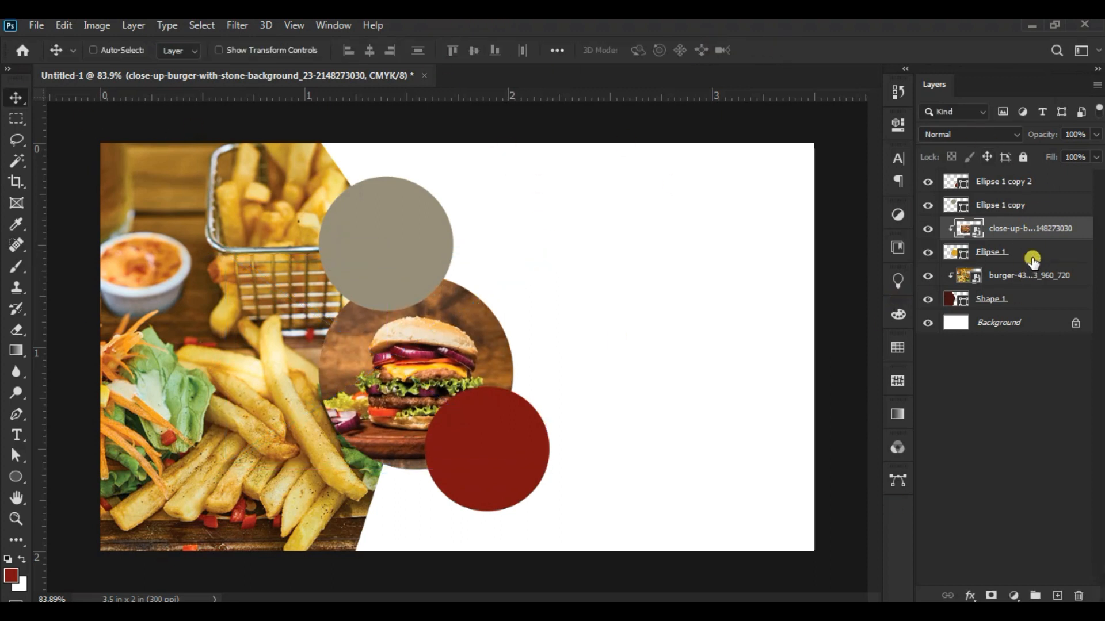
- Place the burger-4614022_960_720 image directly above the beige circle and clip it to that circle
{"action": "left_click", "coordinate": [1017, 214]}
{"action": "left_click", "coordinate": [927, 205]}
{"action": "left_click", "coordinate": [927, 206]}
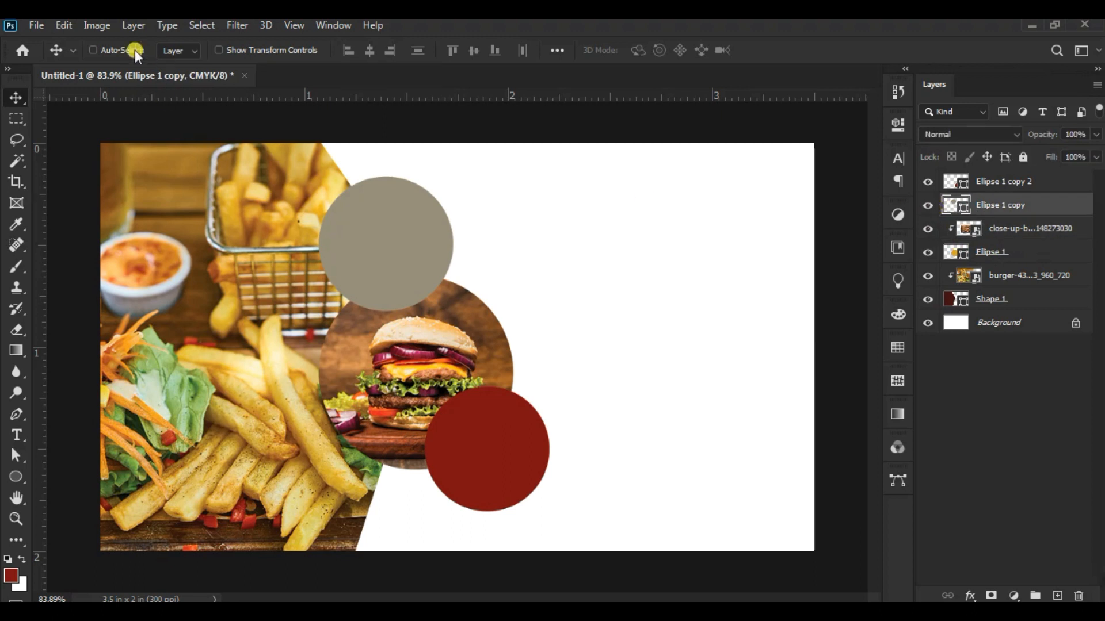
{"action": "left_click", "coordinate": [36, 25]}
{"action": "left_click", "coordinate": [78, 332]}
{"action": "left_click", "coordinate": [361, 151]}
{"action": "left_click", "coordinate": [706, 470]}
{"action": "key", "text": "Return"}
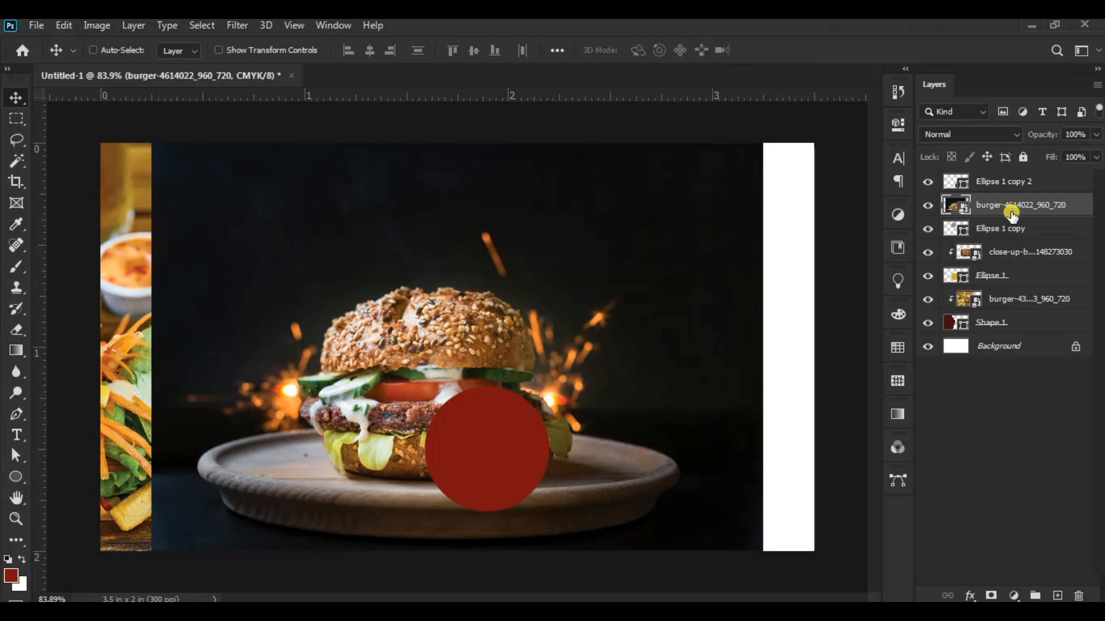
{"action": "right_click", "coordinate": [1011, 214]}
{"action": "left_click", "coordinate": [805, 382]}
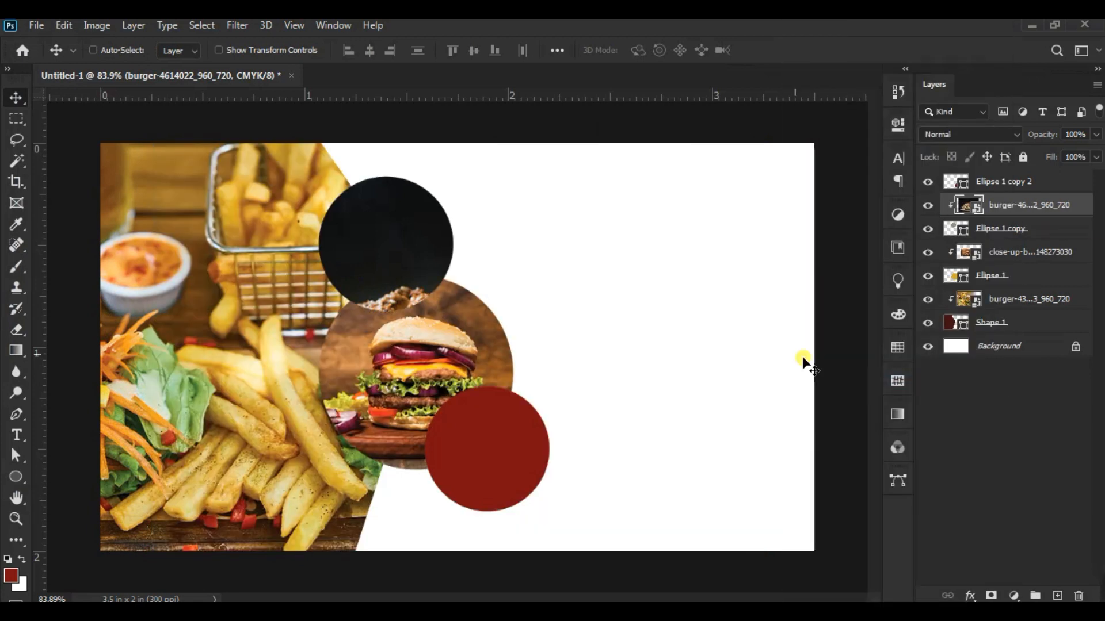
- Scale the burger-4614022_960_720 image down to about 1.063 × 0.708 in and position its burger inside the upper circle
{"action": "left_click", "coordinate": [47, 29]}
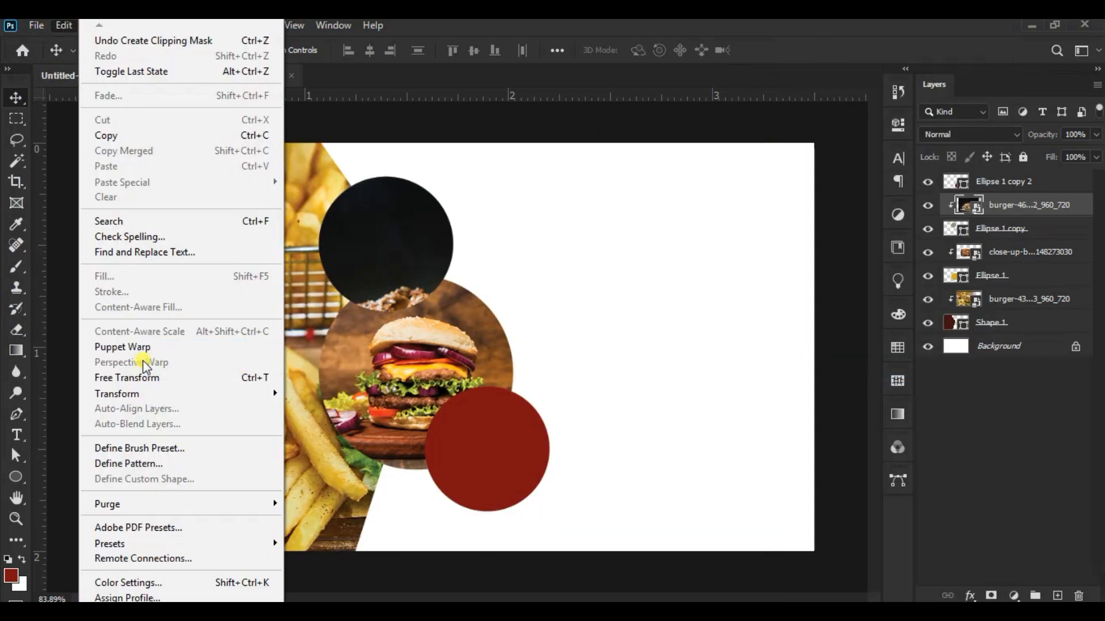
{"action": "left_click", "coordinate": [149, 378]}
{"action": "left_click_drag", "start_coordinate": [772, 141], "coordinate": [636, 279]}
{"action": "left_click_drag", "start_coordinate": [561, 262], "coordinate": [511, 174]}
{"action": "left_click_drag", "start_coordinate": [549, 126], "coordinate": [503, 155]}
{"action": "left_click_drag", "start_coordinate": [457, 172], "coordinate": [504, 156]}
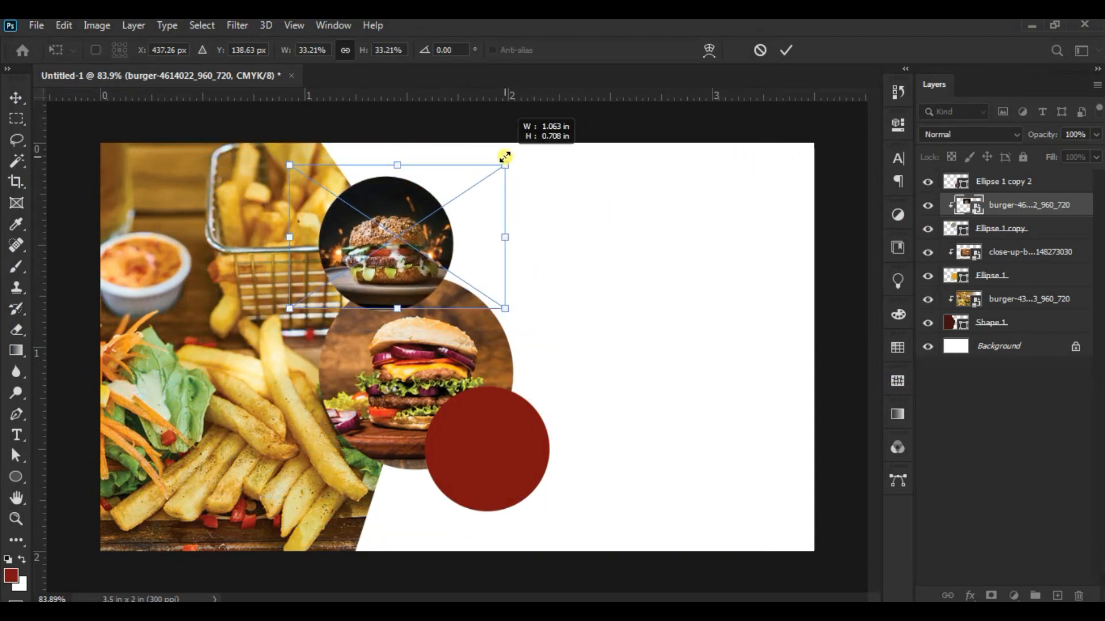
{"action": "left_click", "coordinate": [786, 54]}
- Place the sandwich image directly above the red circle and clip it to that circle
{"action": "right_click", "coordinate": [525, 421]}
{"action": "left_click", "coordinate": [541, 426]}
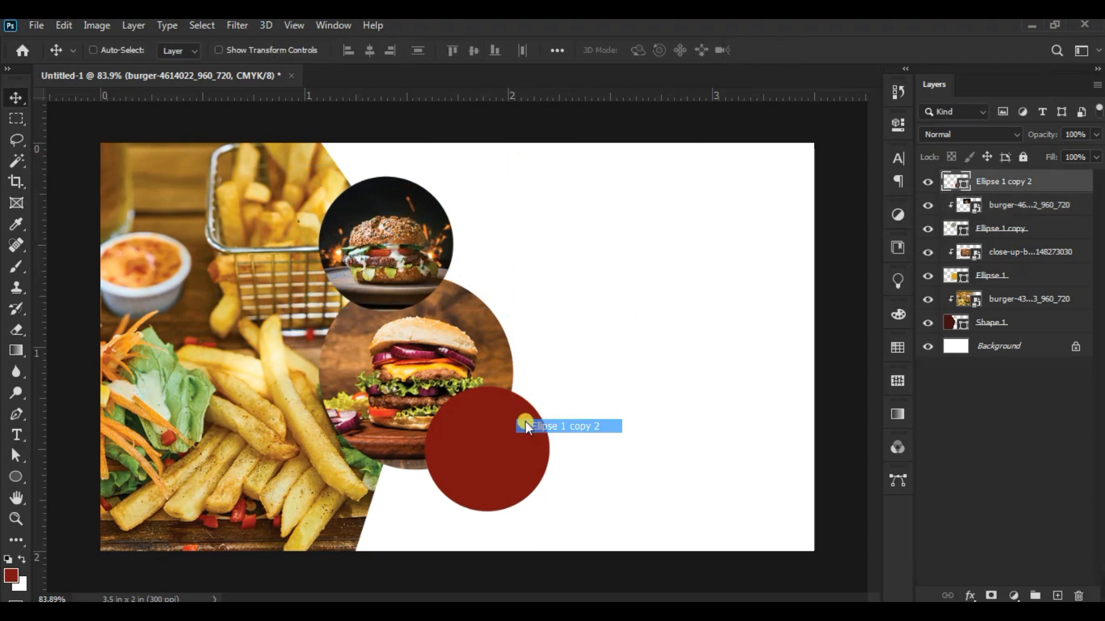
{"action": "left_click", "coordinate": [32, 30]}
{"action": "left_click", "coordinate": [74, 312]}
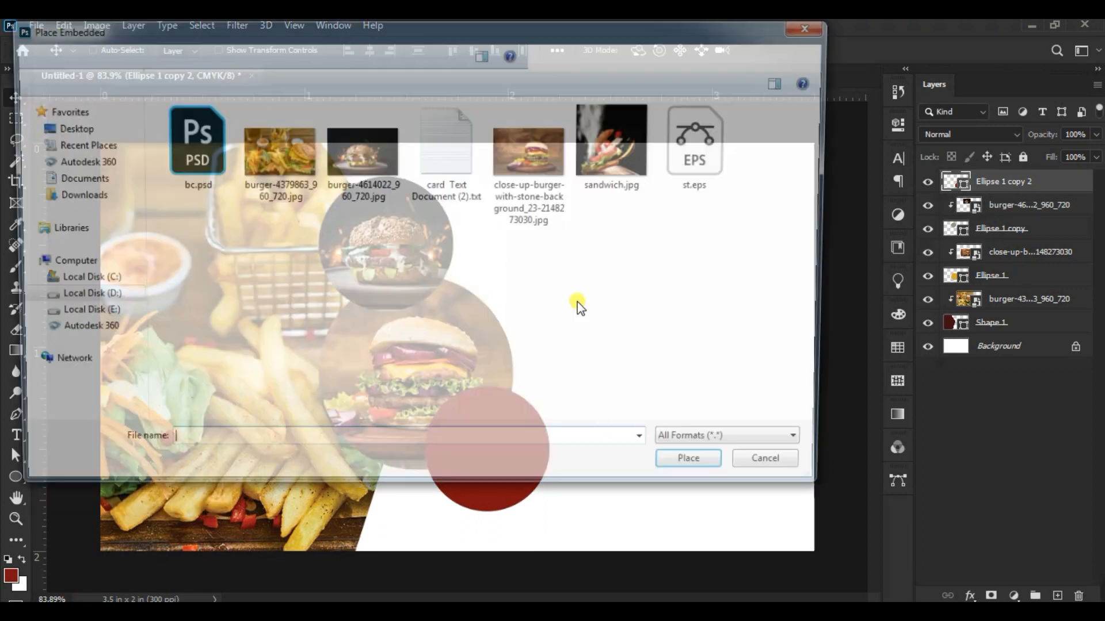
{"action": "double_click", "coordinate": [613, 141]}
{"action": "key", "text": "Return"}
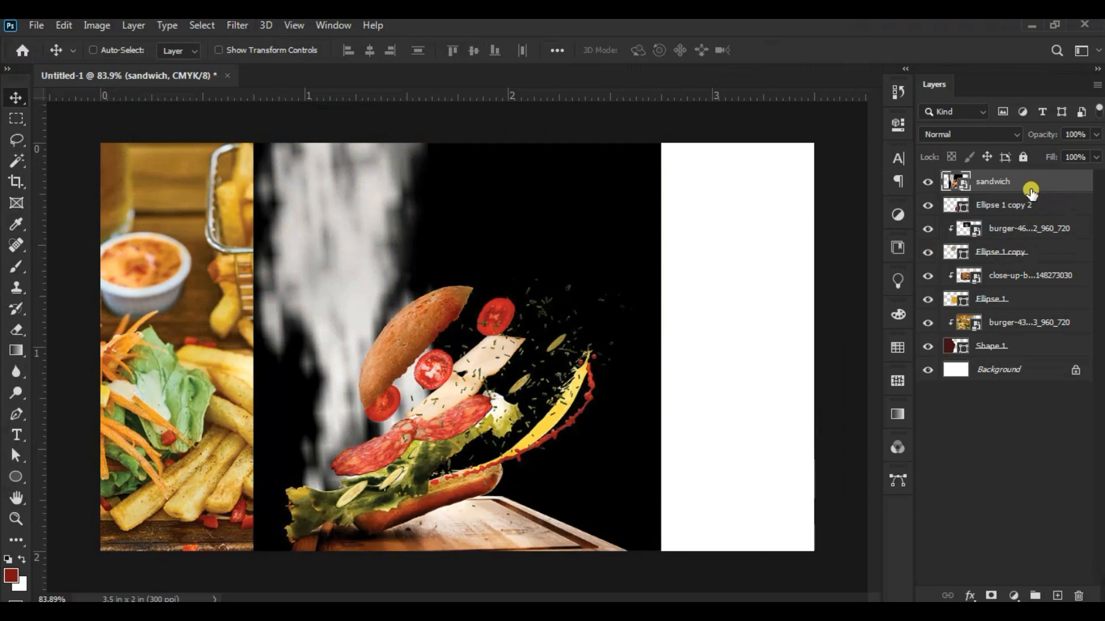
{"action": "right_click", "coordinate": [1030, 190]}
{"action": "left_click", "coordinate": [903, 379]}
- Scale the sandwich image to about 28.41 % and position it so it fills the lower small circle
{"action": "left_click", "coordinate": [62, 25]}
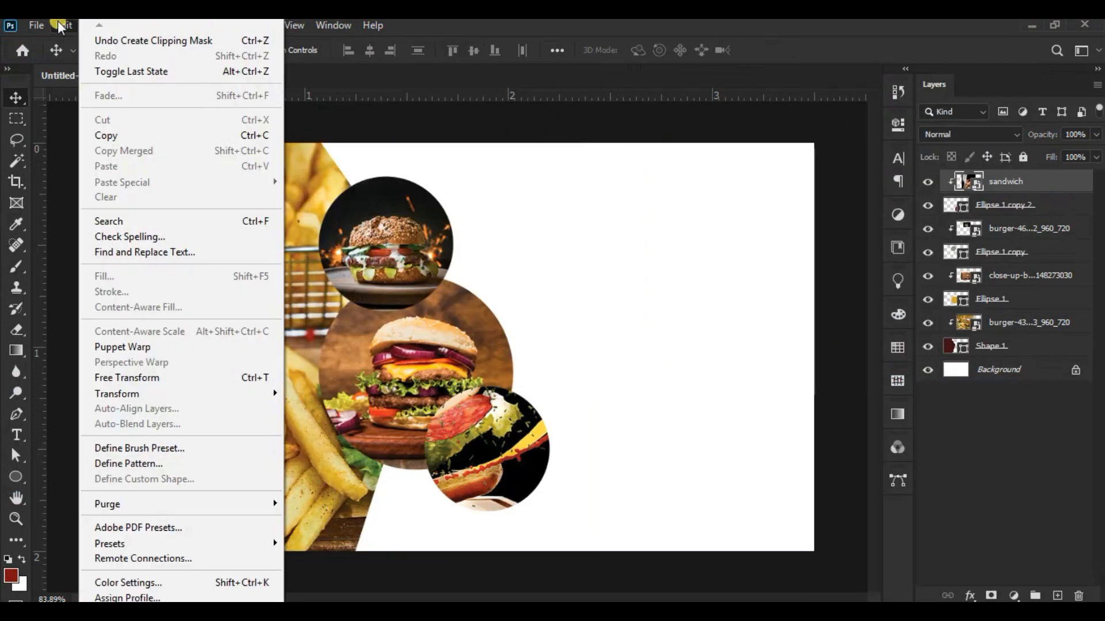
{"action": "left_click", "coordinate": [126, 378]}
{"action": "left_click_drag", "start_coordinate": [662, 138], "coordinate": [587, 318]}
{"action": "left_click_drag", "start_coordinate": [605, 281], "coordinate": [533, 382]}
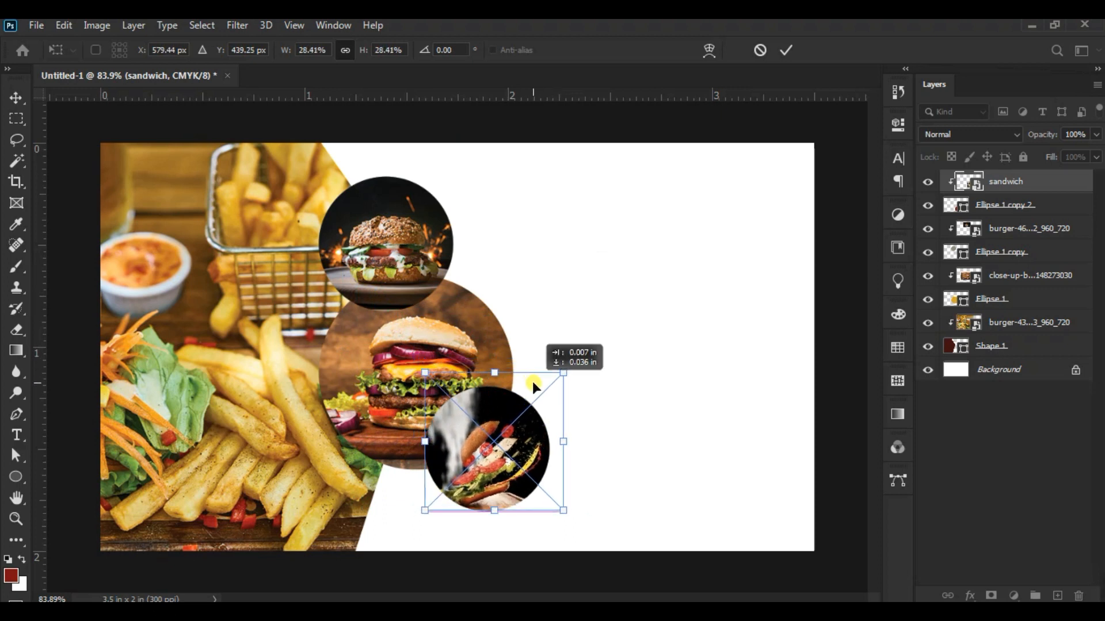
{"action": "left_click", "coordinate": [784, 49]}
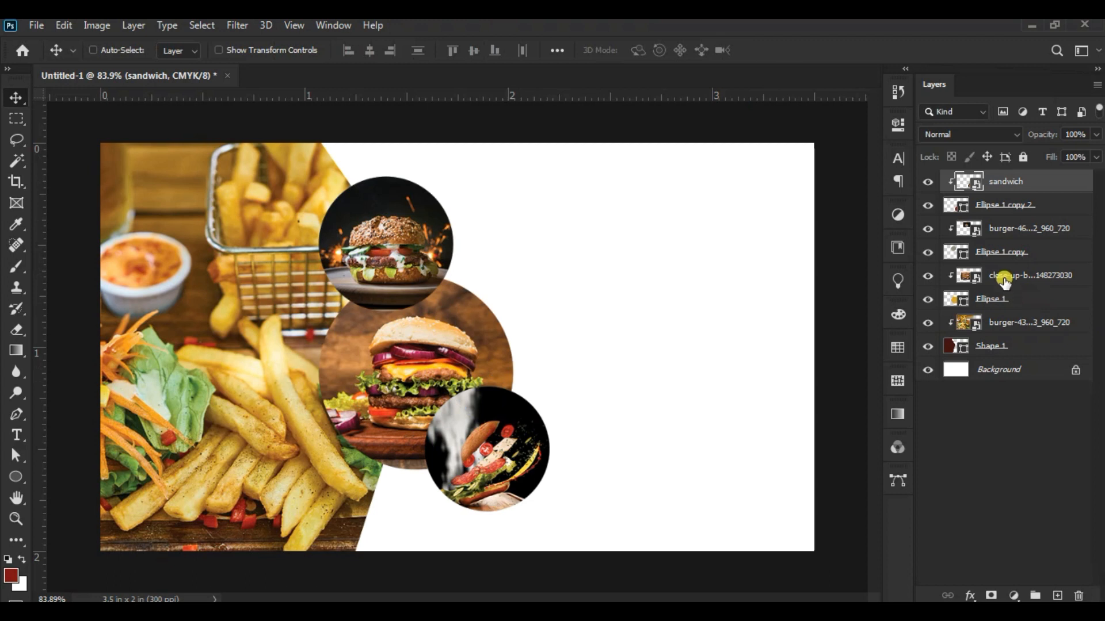
- Select the sandwich image together with its circle and move both slightly right and down
{"action": "left_click", "coordinate": [1049, 206], "text": "shift"}
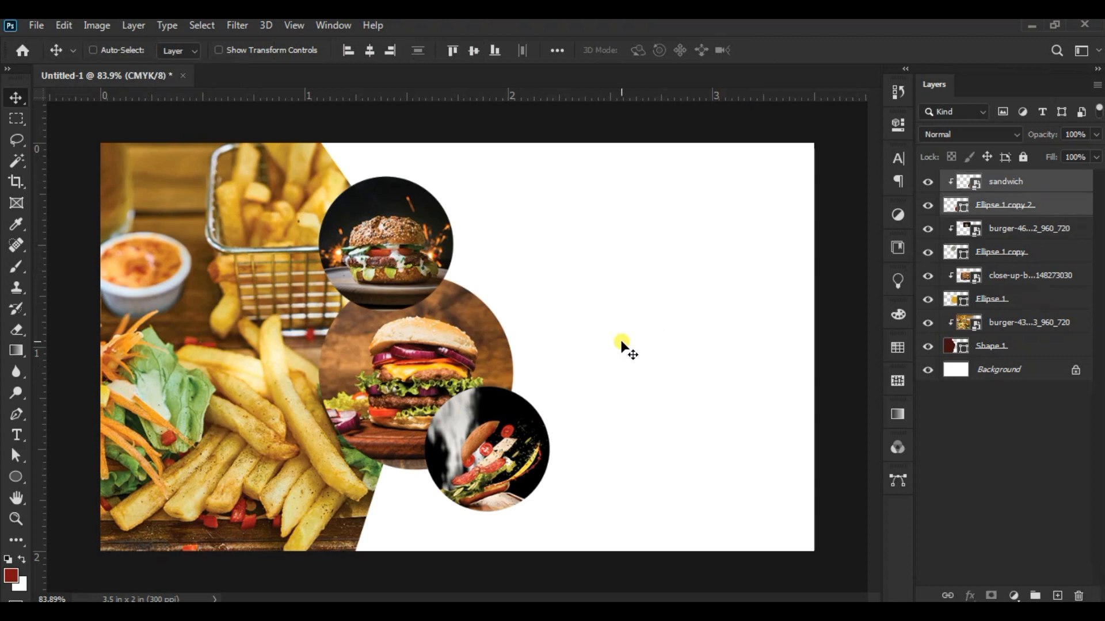
{"action": "left_click", "coordinate": [63, 25]}
{"action": "left_click", "coordinate": [144, 377]}
{"action": "left_click_drag", "start_coordinate": [519, 429], "coordinate": [534, 440]}
{"action": "left_click", "coordinate": [16, 95]}
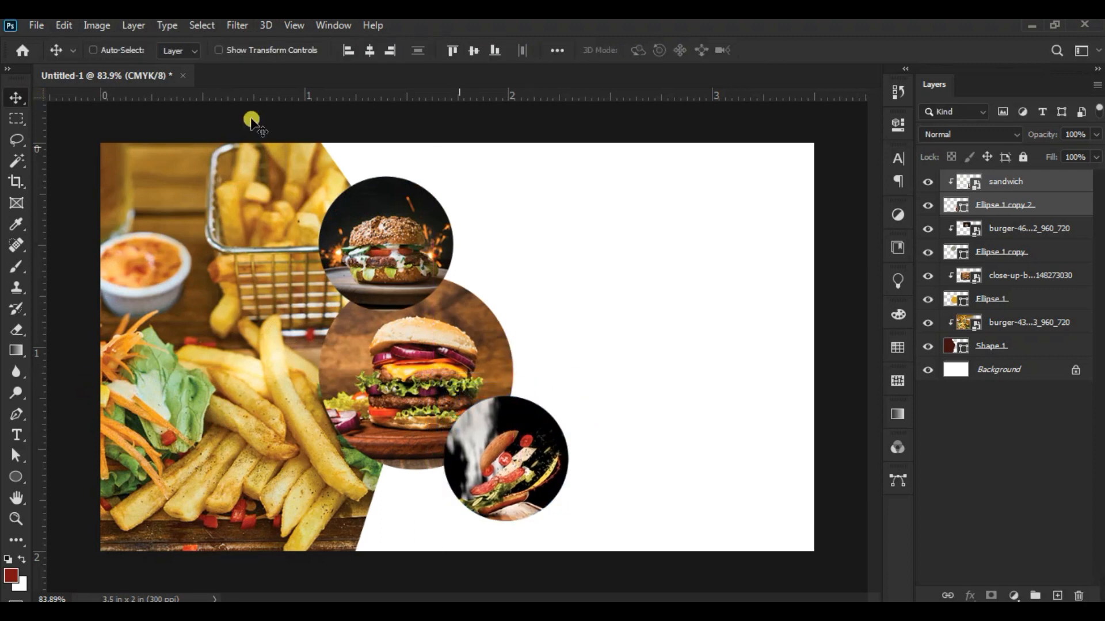
- Add a white 10 px outside stroke and a second outside stroke of 18 px to the sandwich circle
{"action": "left_click", "coordinate": [970, 595]}
{"action": "left_click", "coordinate": [1014, 479]}
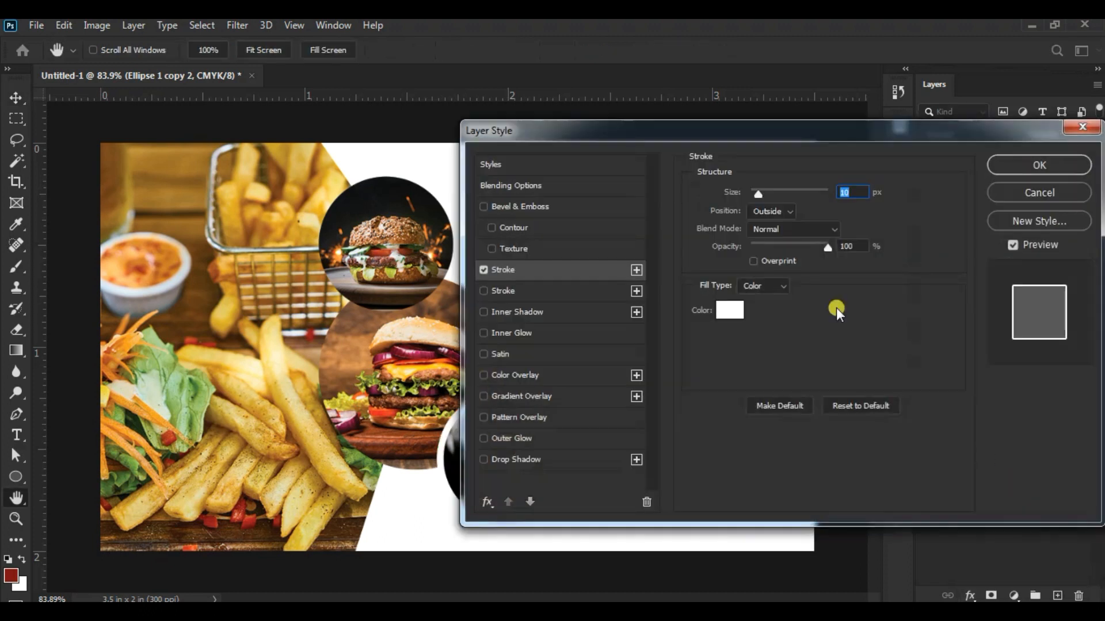
{"action": "left_click_drag", "start_coordinate": [729, 134], "coordinate": [899, 109]}
{"action": "left_click", "coordinate": [748, 264]}
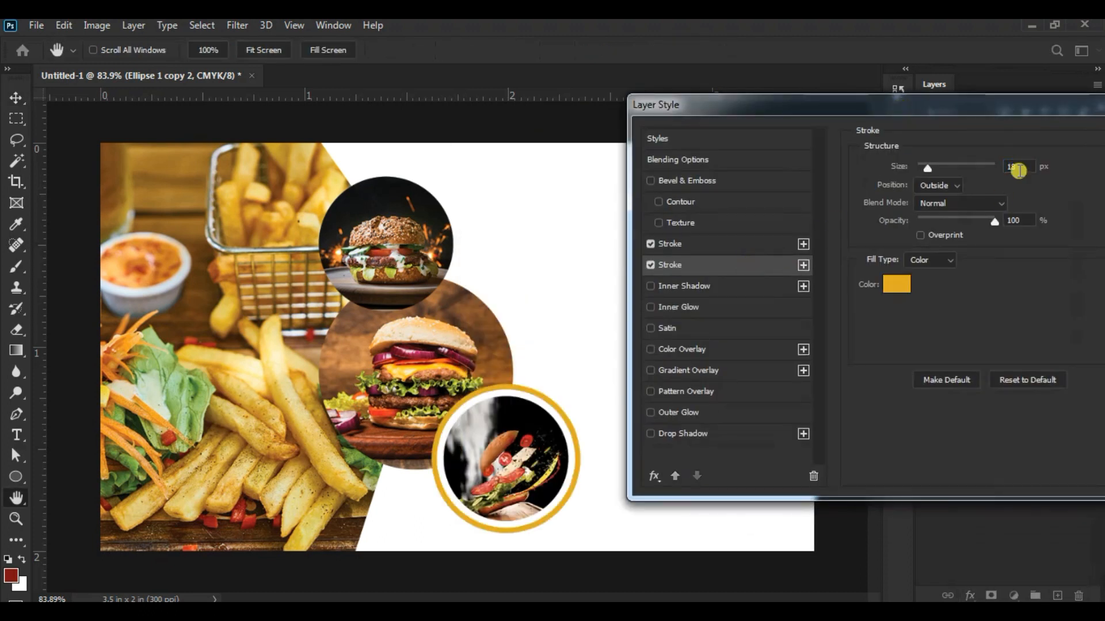
- Set the outer stroke's colour to golden yellow, C 12, M 32, Y 100, K 0, and apply the layer style
{"action": "left_click", "coordinate": [896, 285]}
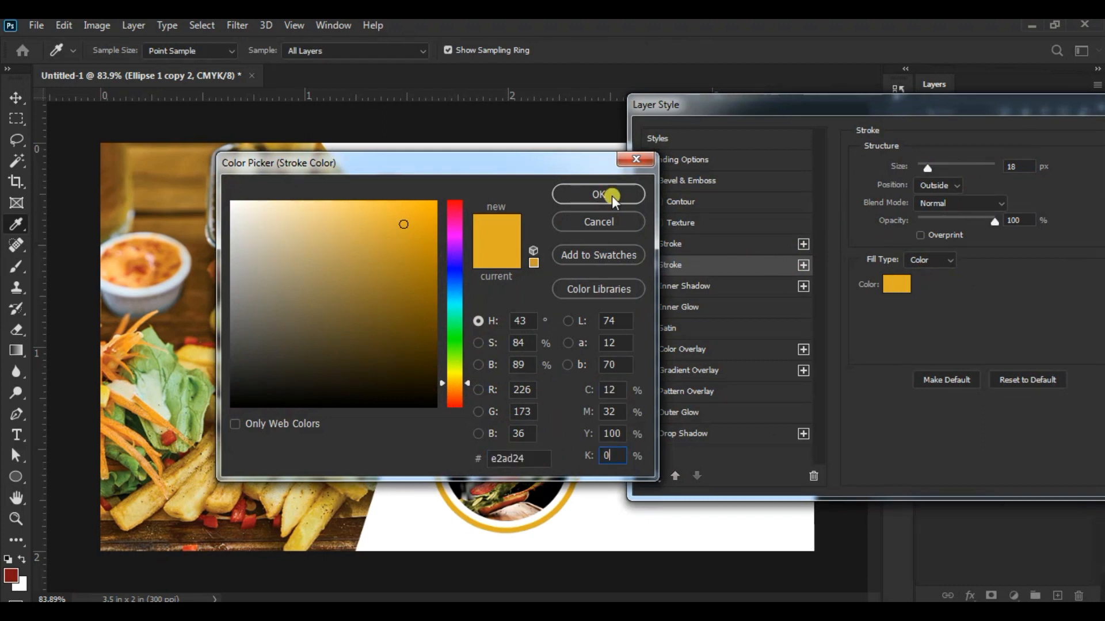
{"action": "left_click", "coordinate": [599, 194]}
{"action": "left_click", "coordinate": [897, 285]}
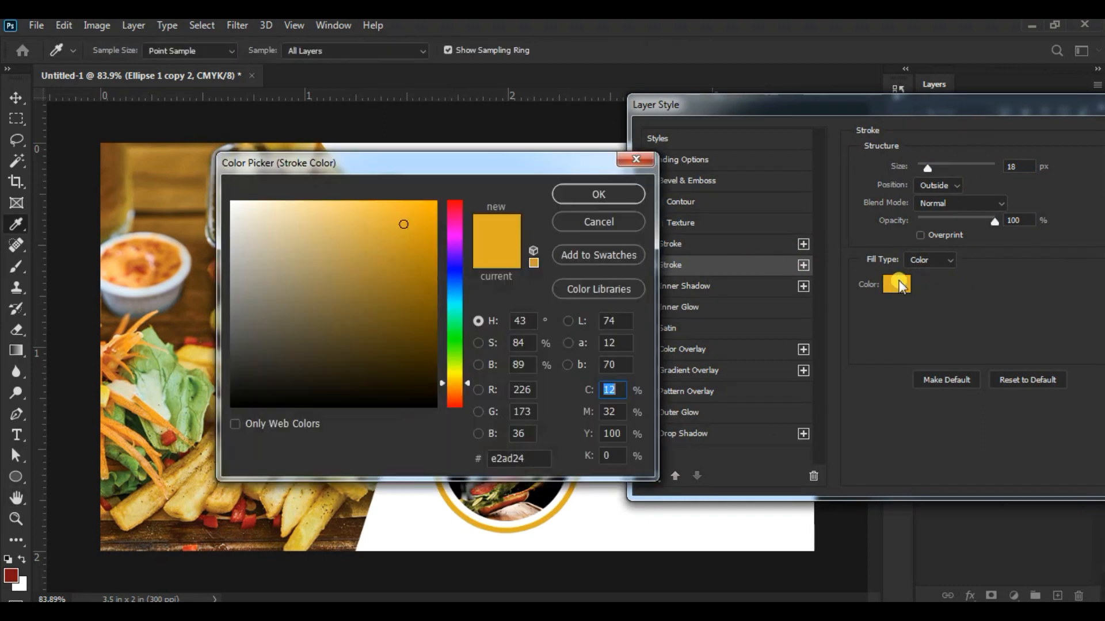
{"action": "left_click_drag", "start_coordinate": [506, 166], "coordinate": [768, 139]}
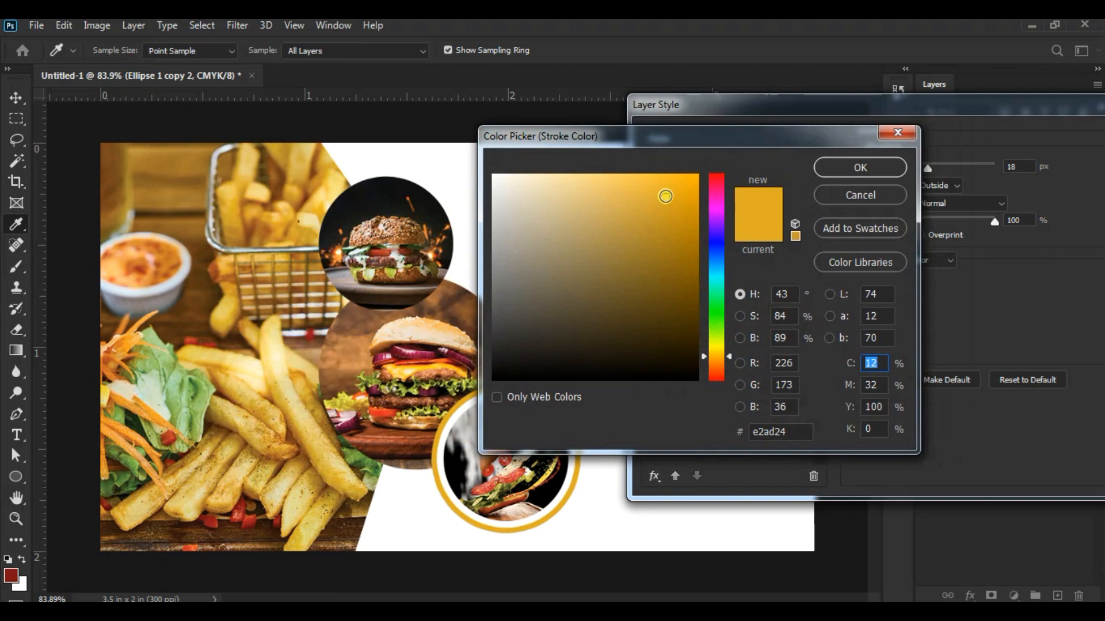
{"action": "left_click", "coordinate": [820, 170]}
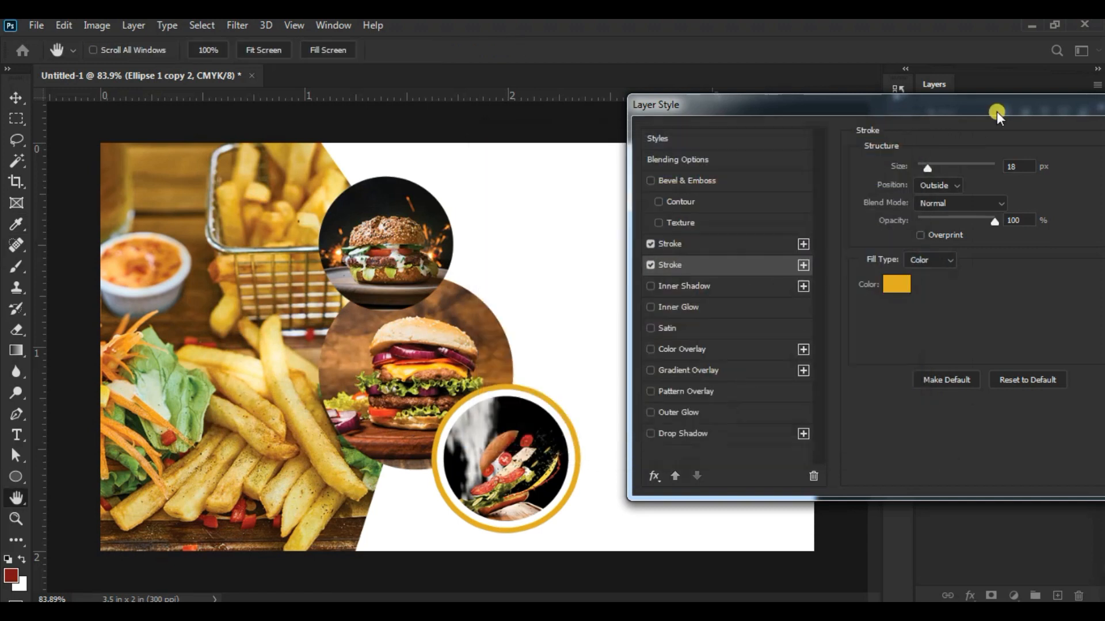
{"action": "left_click_drag", "start_coordinate": [997, 111], "coordinate": [824, 111]}
{"action": "left_click", "coordinate": [1001, 137]}
- Copy the sandwich circle's double-stroke layer style to the upper circle and the large middle circle
{"action": "right_click", "coordinate": [1024, 215]}
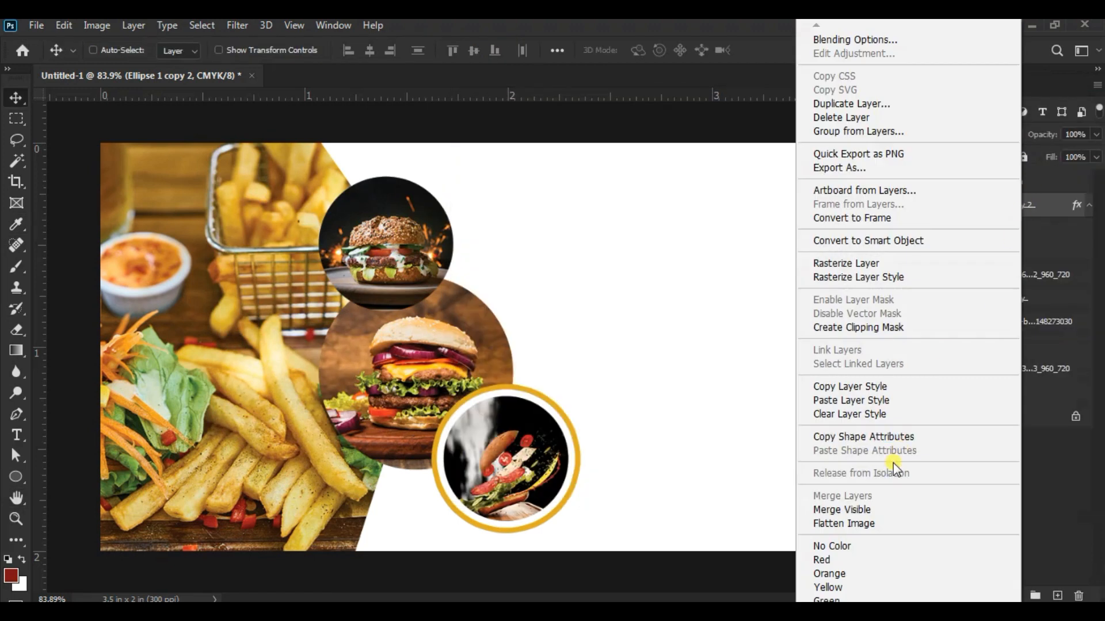
{"action": "left_click", "coordinate": [817, 385]}
{"action": "right_click", "coordinate": [1062, 303]}
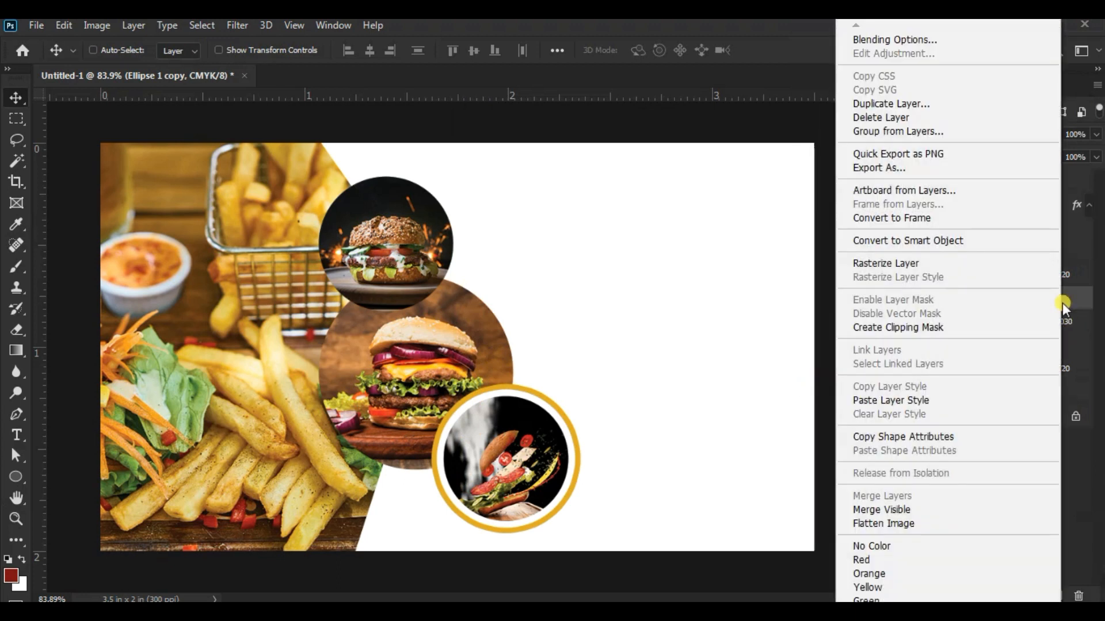
{"action": "left_click", "coordinate": [939, 401]}
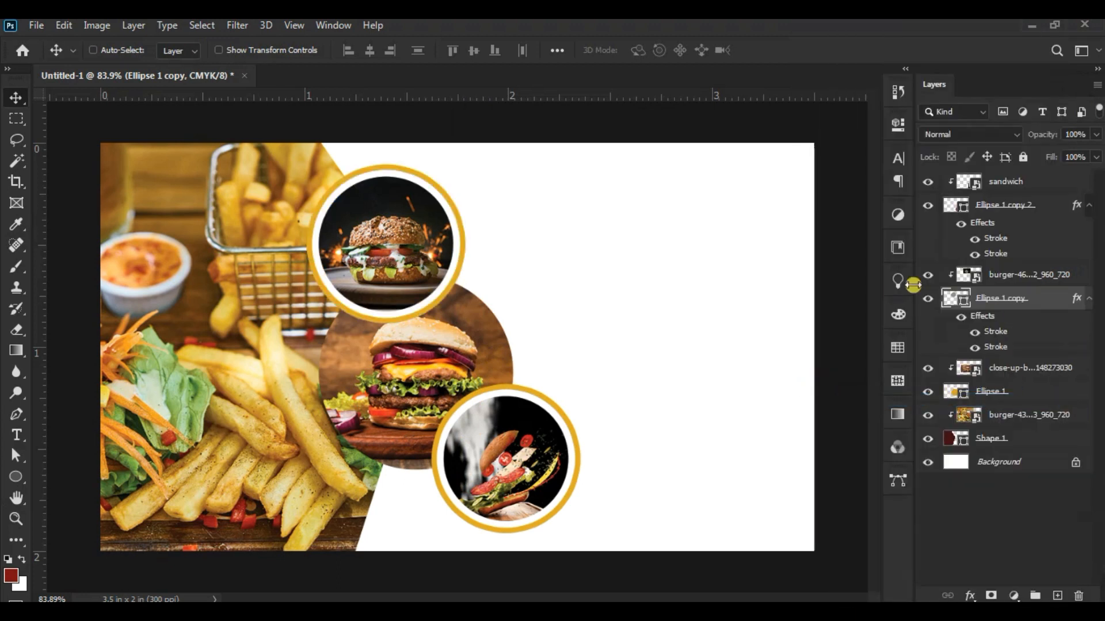
{"action": "right_click", "coordinate": [1029, 394]}
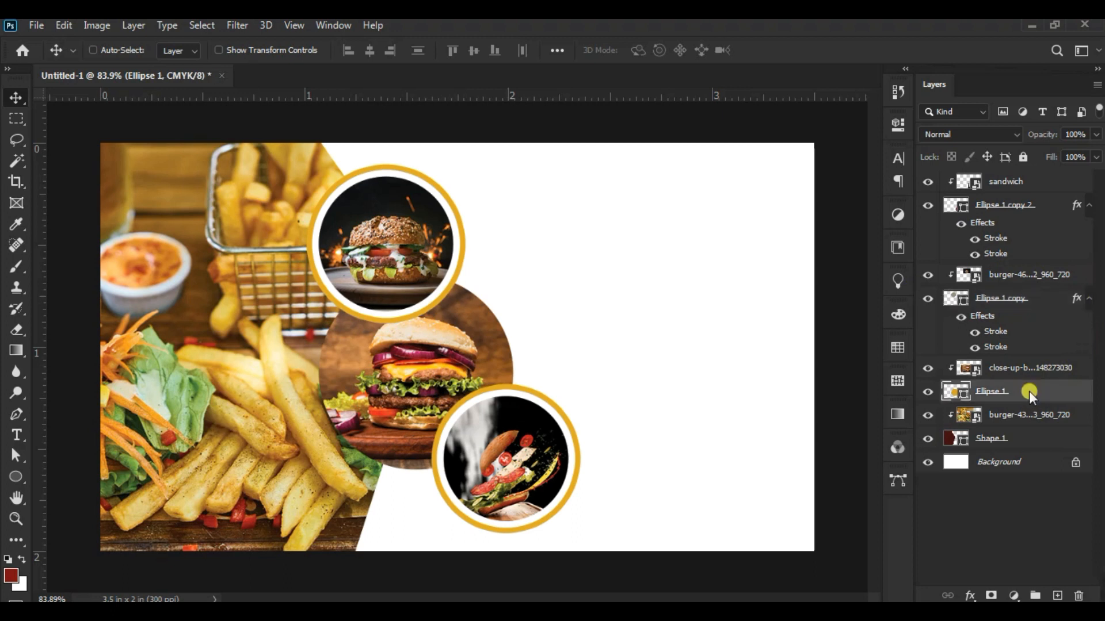
{"action": "left_click", "coordinate": [913, 395]}
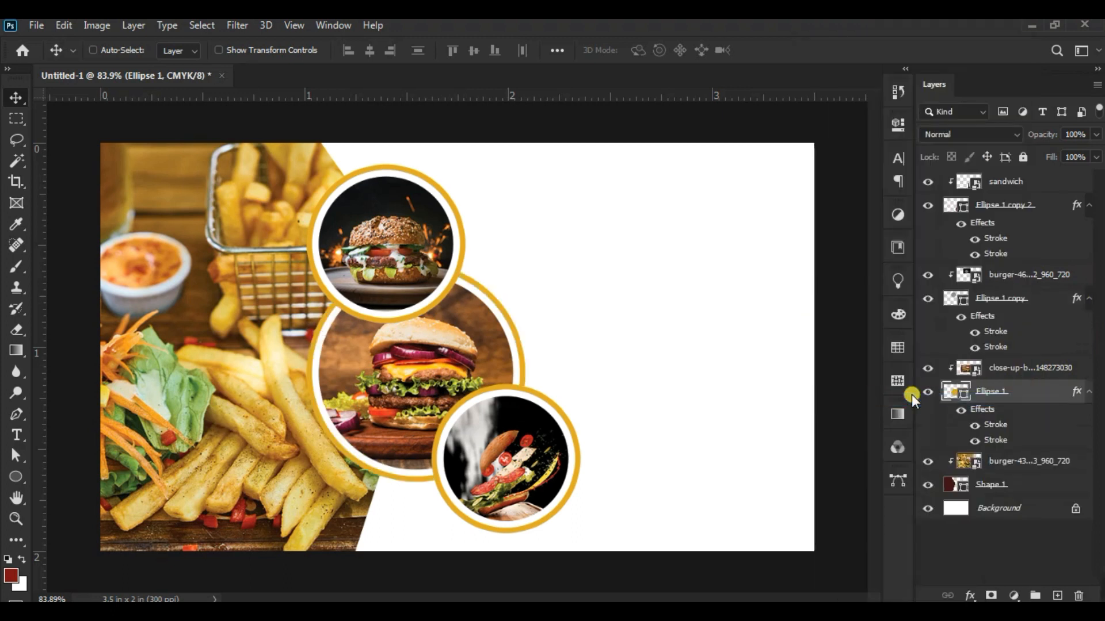
- Select the upper burger image together with its circle and scale both down to about 95%
{"action": "right_click", "coordinate": [392, 230]}
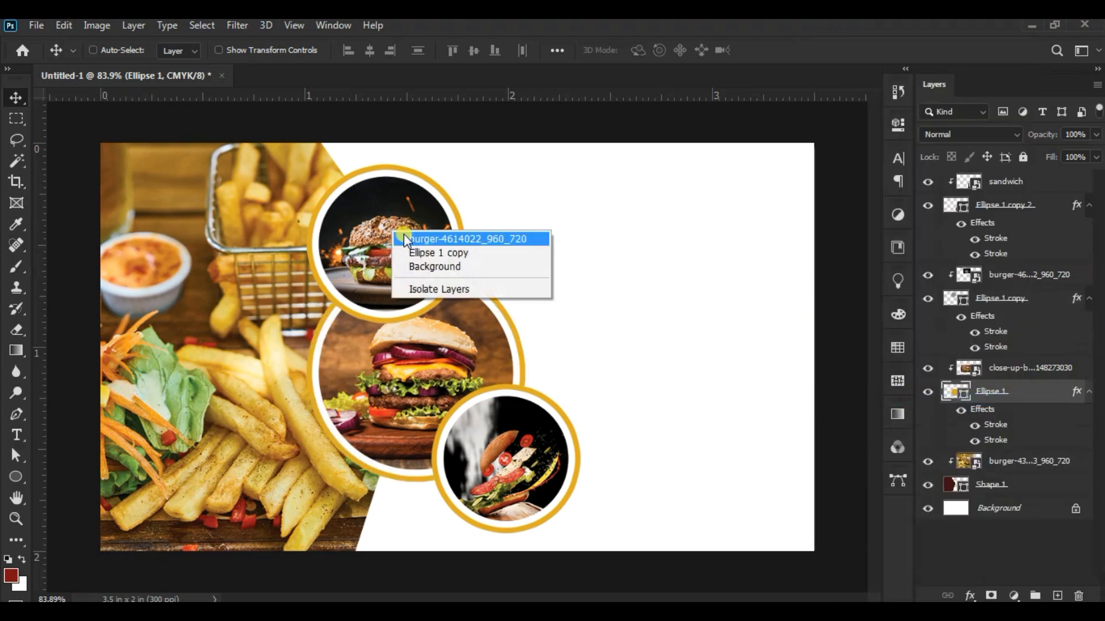
{"action": "left_click", "coordinate": [437, 238]}
{"action": "left_click", "coordinate": [1030, 298], "text": "shift"}
{"action": "left_click_drag", "start_coordinate": [531, 232], "coordinate": [523, 227]}
{"action": "left_click", "coordinate": [64, 26]}
{"action": "left_click", "coordinate": [140, 378]}
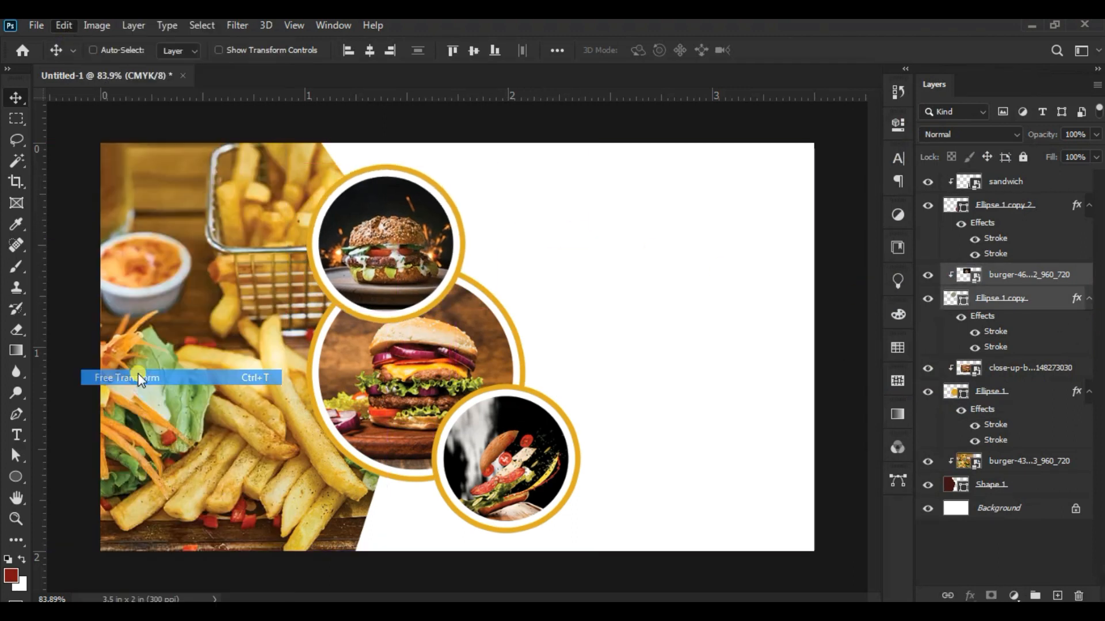
{"action": "left_click_drag", "start_coordinate": [508, 162], "coordinate": [505, 168]}
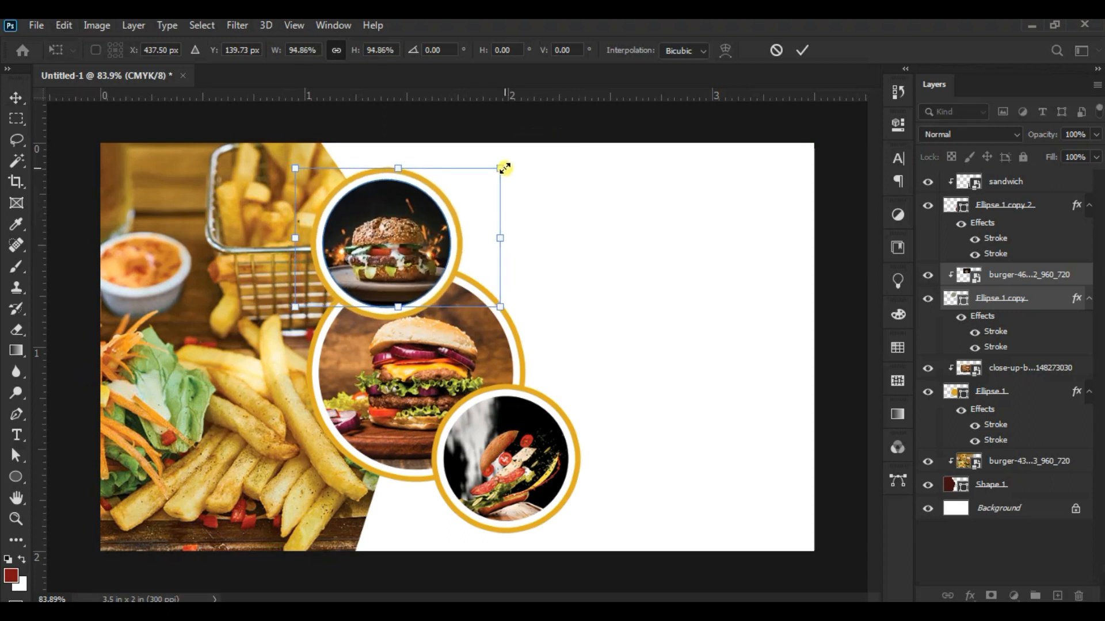
{"action": "left_click", "coordinate": [802, 50]}
- Scale the sandwich image and its circle down together to about 92%
{"action": "right_click", "coordinate": [556, 464]}
{"action": "left_click", "coordinate": [576, 469]}
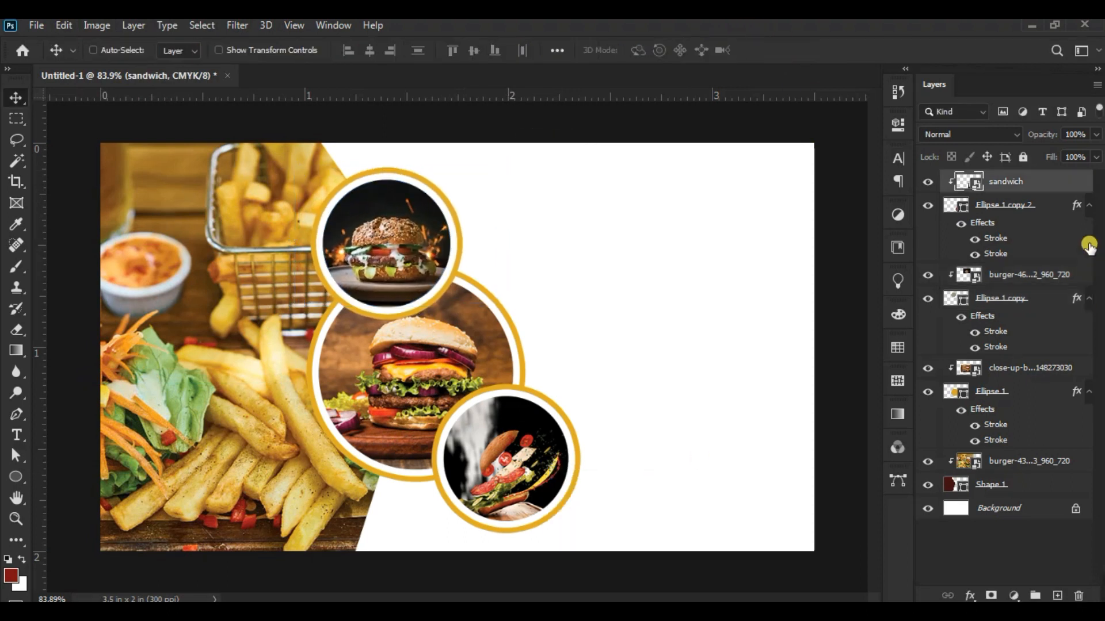
{"action": "left_click", "coordinate": [64, 26]}
{"action": "left_click", "coordinate": [96, 374]}
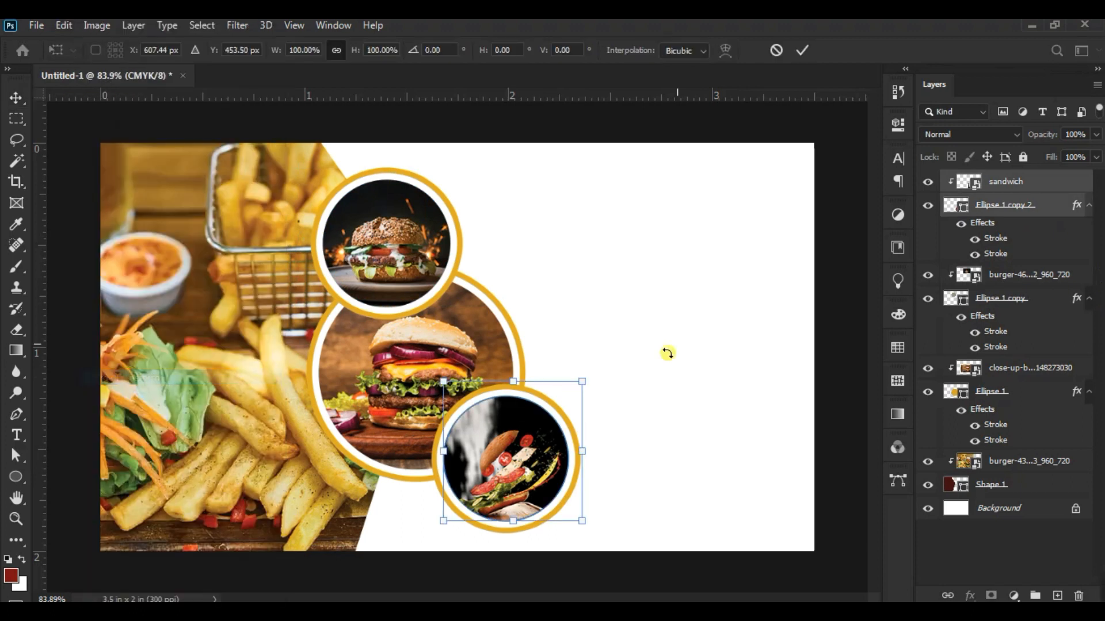
{"action": "left_click_drag", "start_coordinate": [585, 378], "coordinate": [579, 384]}
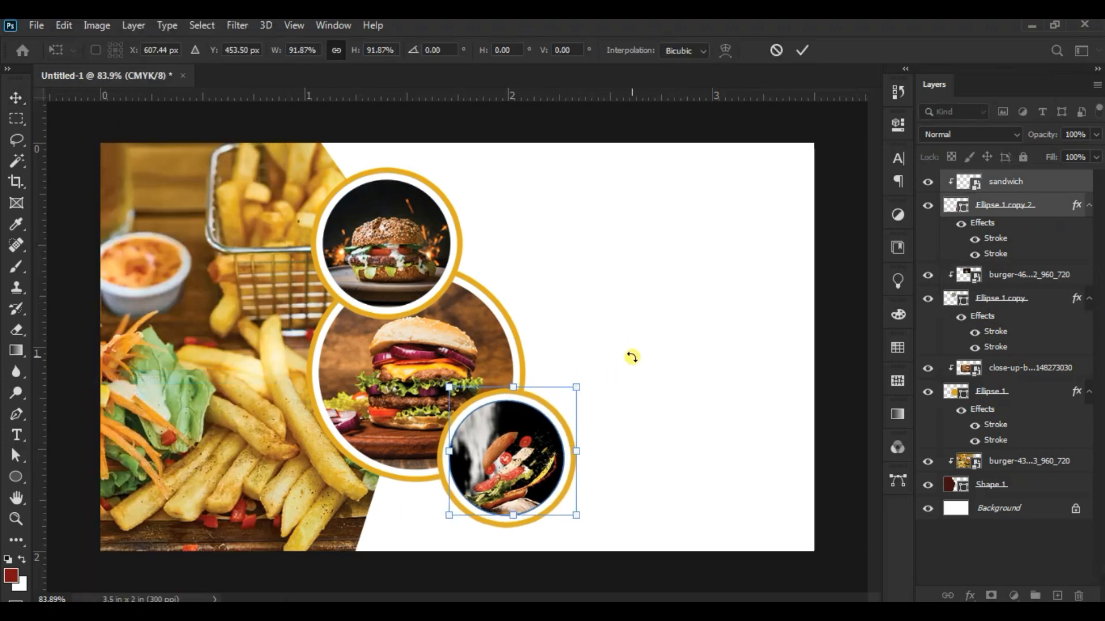
{"action": "left_click", "coordinate": [796, 51]}
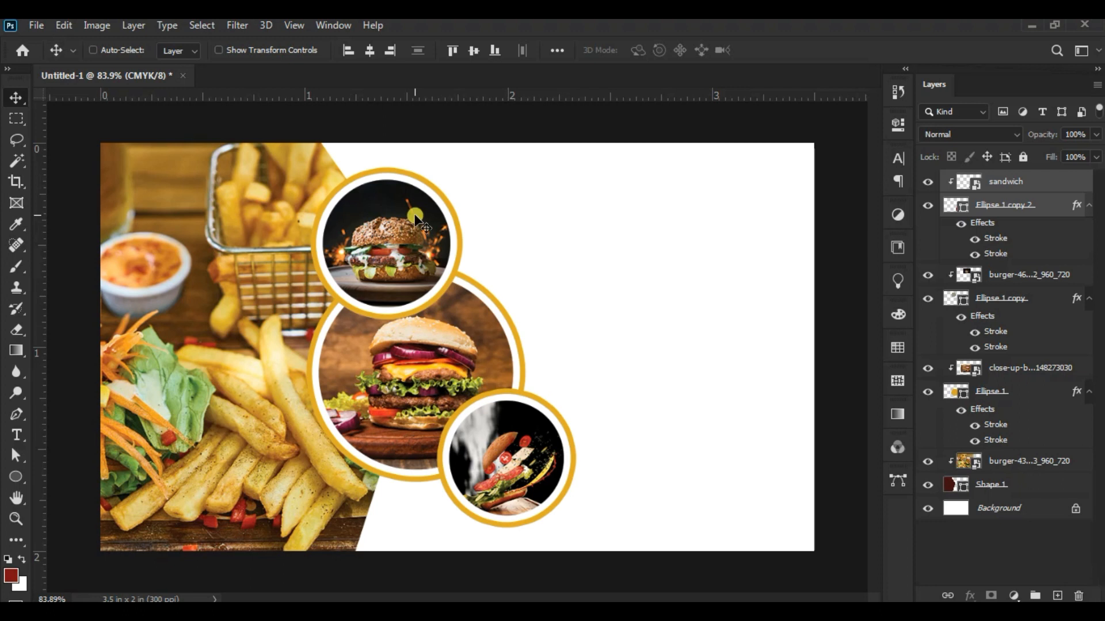
- Shrink the upper burger image and its circle further, to about 86% of their size
{"action": "right_click", "coordinate": [419, 221]}
{"action": "left_click", "coordinate": [428, 228]}
{"action": "left_click", "coordinate": [1038, 298], "text": "shift"}
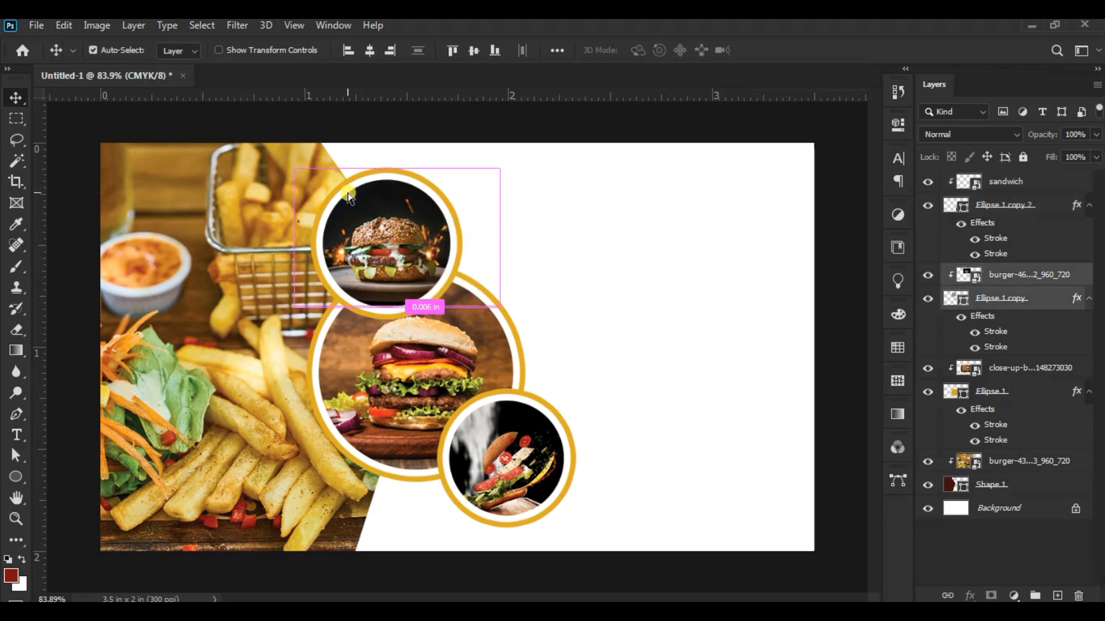
{"action": "left_click", "coordinate": [64, 25]}
{"action": "left_click", "coordinate": [163, 375]}
{"action": "left_click_drag", "start_coordinate": [500, 165], "coordinate": [487, 174]}
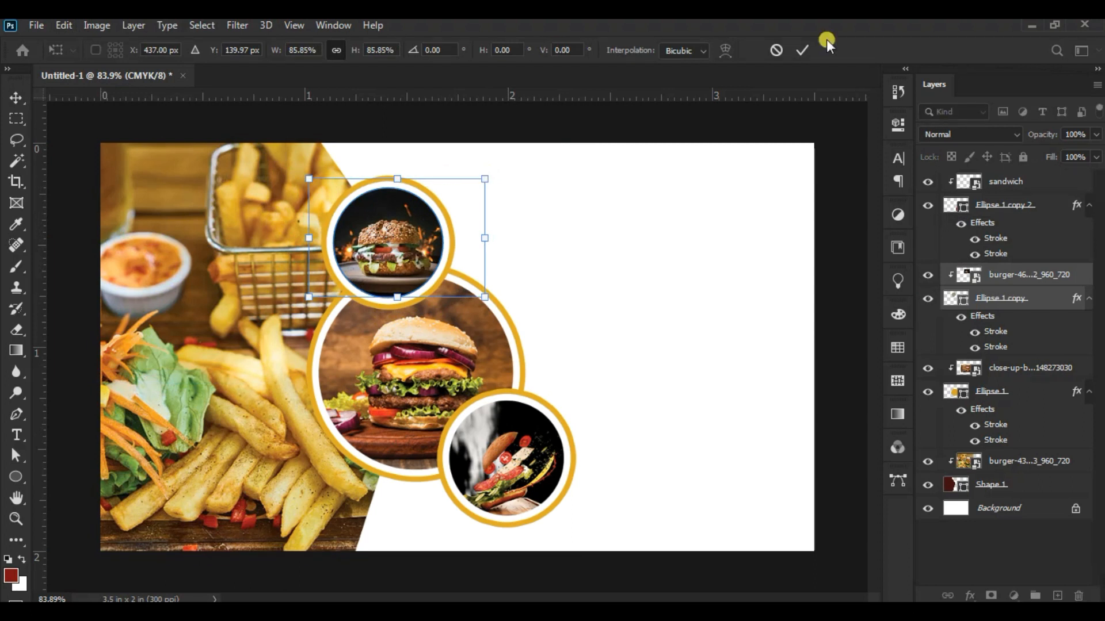
{"action": "left_click", "coordinate": [802, 51]}
- Enlarge the sandwich image with its circle to about 104% and shift both slightly up
{"action": "right_click", "coordinate": [549, 425]}
{"action": "left_click", "coordinate": [558, 429]}
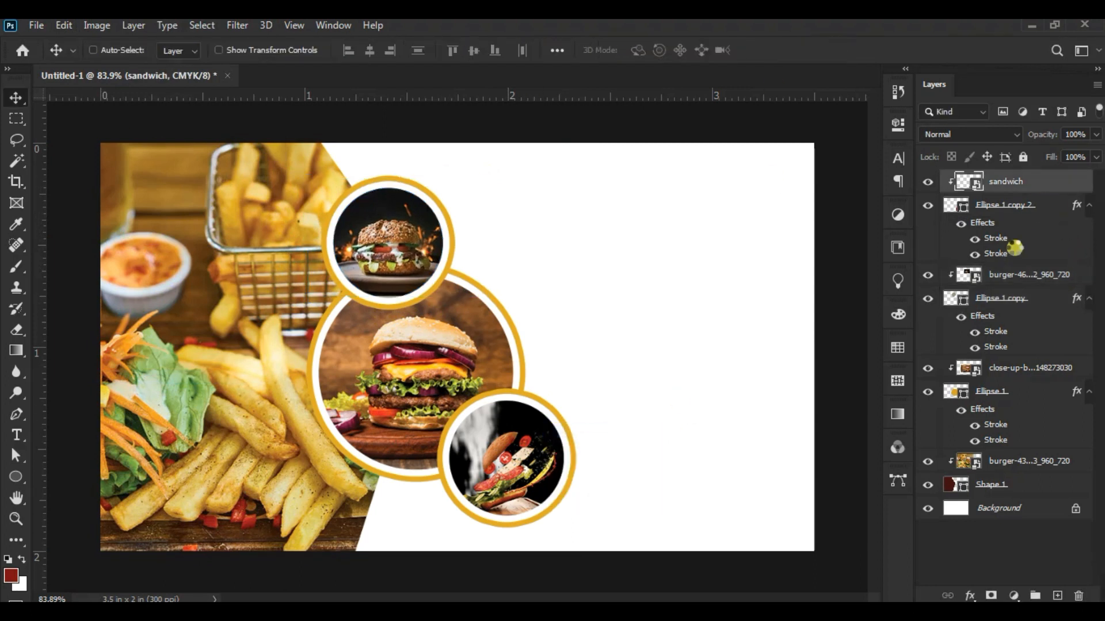
{"action": "left_click", "coordinate": [63, 26]}
{"action": "left_click", "coordinate": [126, 374]}
{"action": "left_click_drag", "start_coordinate": [579, 383], "coordinate": [582, 379]}
{"action": "left_click_drag", "start_coordinate": [541, 430], "coordinate": [539, 429]}
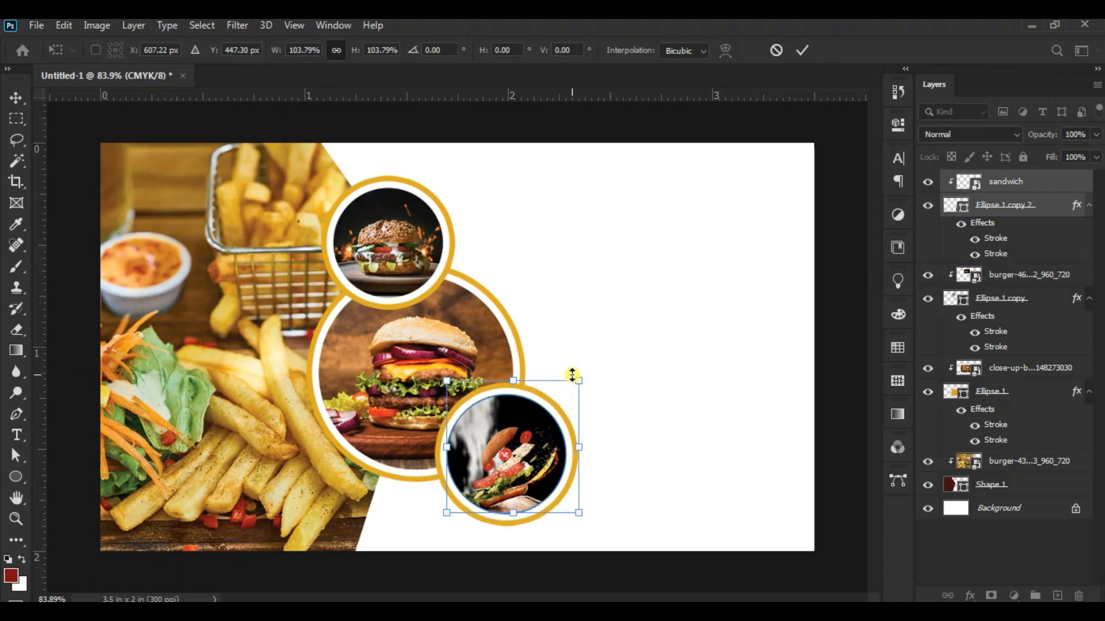
{"action": "key", "text": "Return"}
- Select the large middle burger image with its circle and nudge both slightly upward
{"action": "right_click", "coordinate": [452, 332]}
{"action": "left_click", "coordinate": [462, 339]}
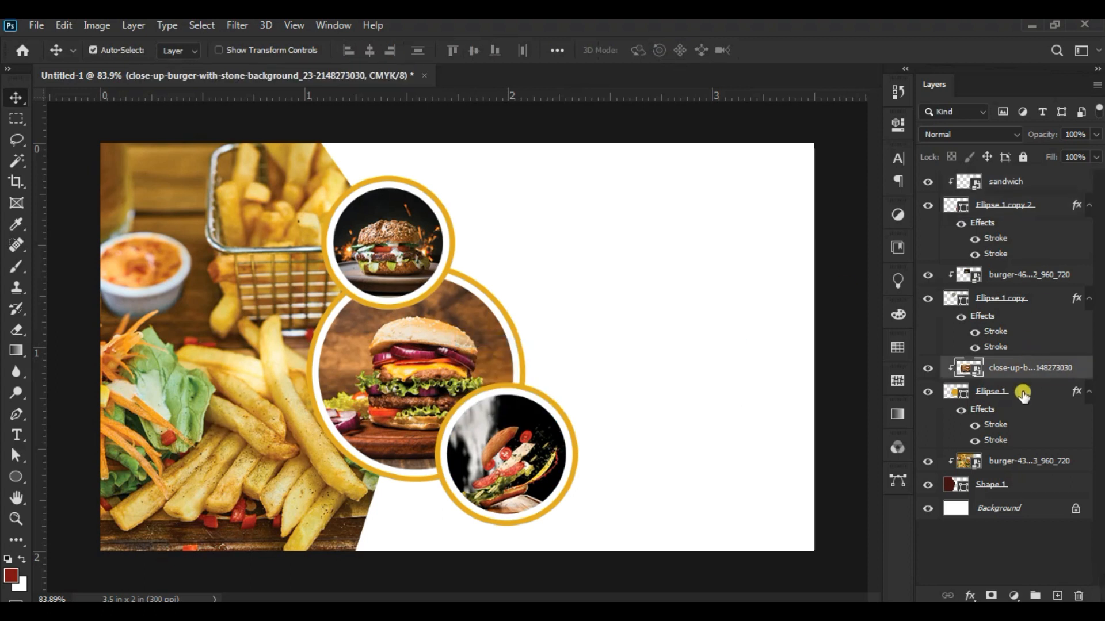
{"action": "left_click", "coordinate": [1022, 395], "text": "ctrl"}
{"action": "left_click", "coordinate": [64, 25]}
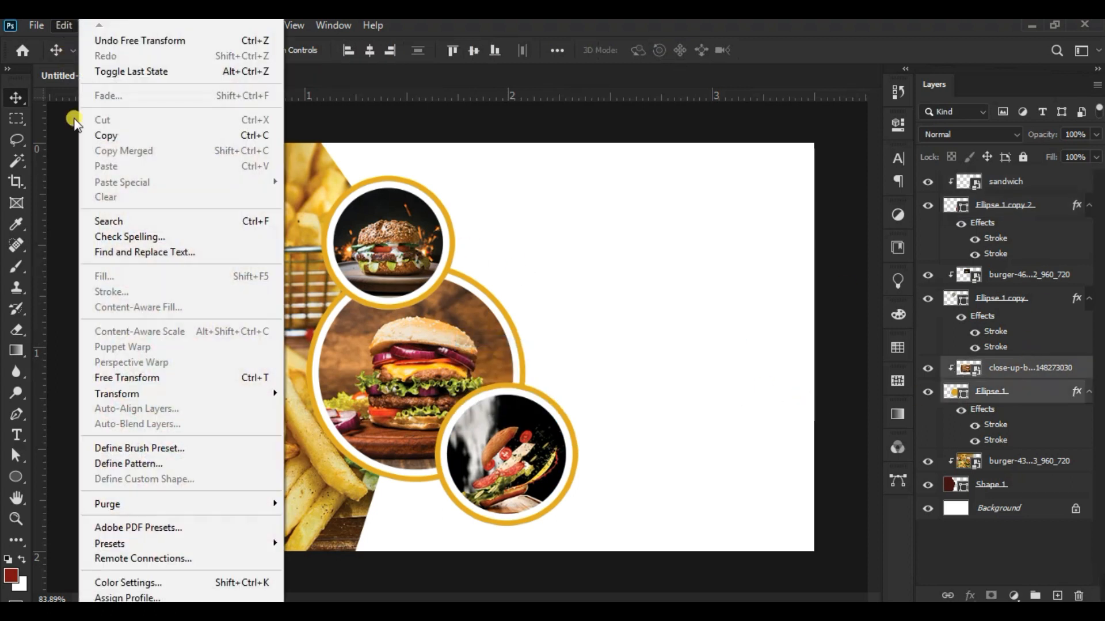
{"action": "left_click", "coordinate": [114, 378]}
{"action": "key", "text": "Up"}
{"action": "key", "text": "Up"}
{"action": "key", "text": "Up"}
{"action": "key", "text": "Up"}
{"action": "key", "text": "Up"}
{"action": "key", "text": "Up"}
{"action": "key", "text": "Up"}
{"action": "key", "text": "Up"}
{"action": "key", "text": "Up"}
{"action": "key", "text": "Up"}
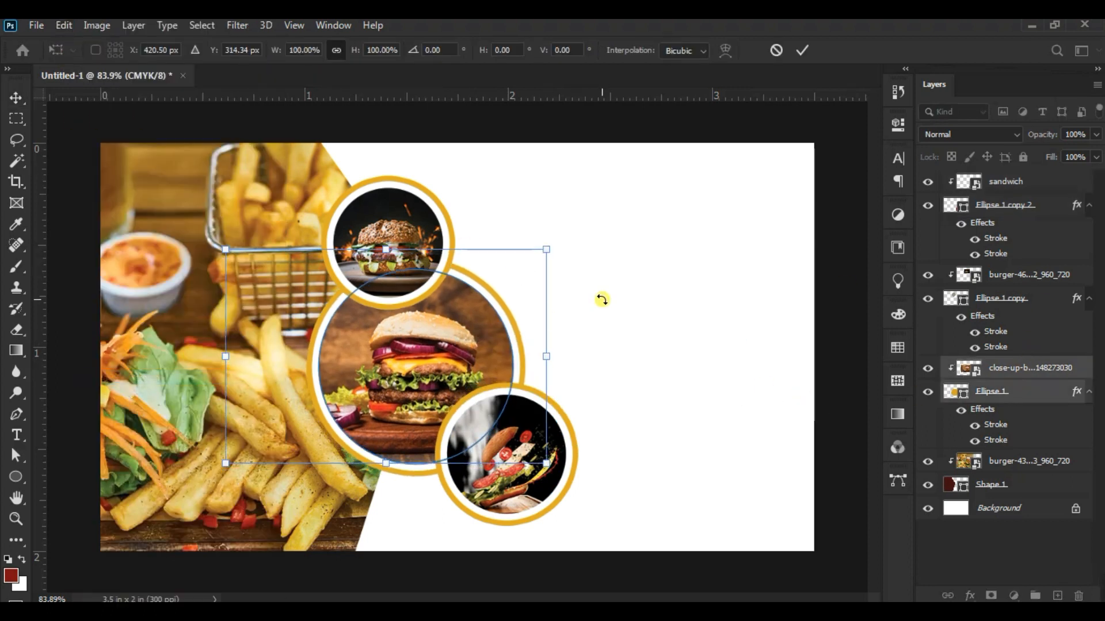
{"action": "left_click", "coordinate": [802, 51]}
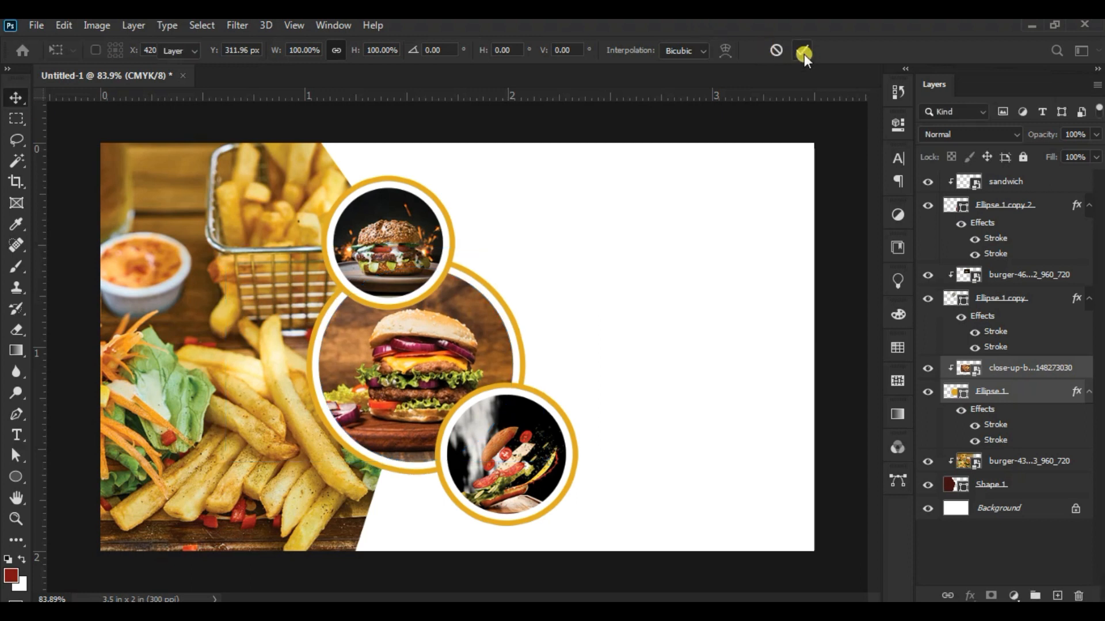
- Group the three circles with their clipped food images and check the group by toggling its visibility
{"action": "left_click", "coordinate": [1030, 275], "text": "shift"}
{"action": "left_click", "coordinate": [1027, 183], "text": "ctrl"}
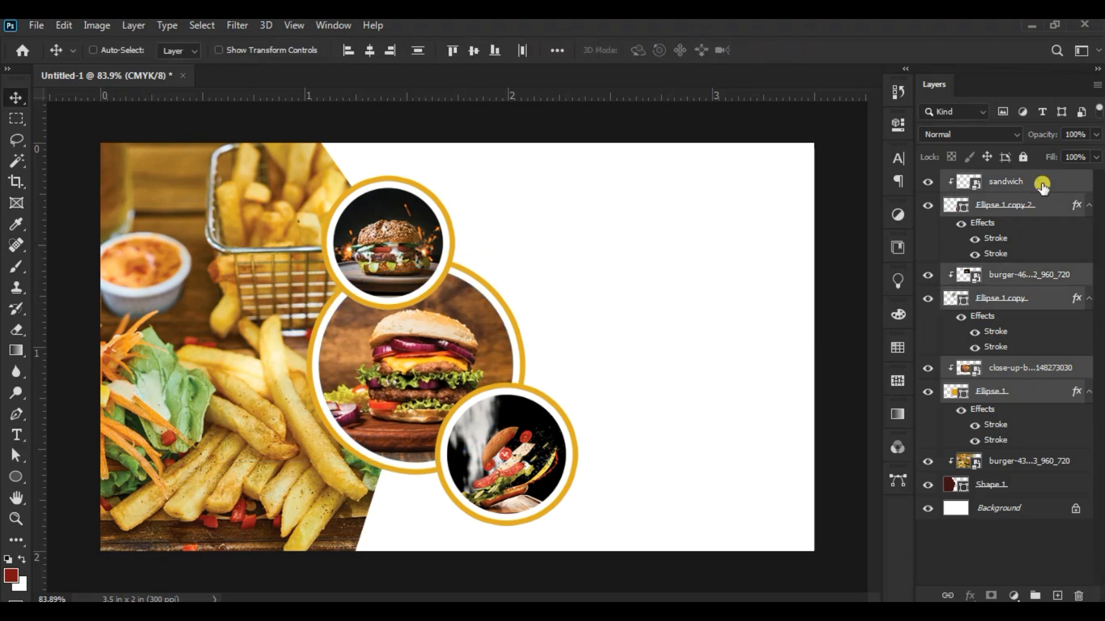
{"action": "left_click_drag", "start_coordinate": [1044, 185], "coordinate": [1048, 521]}
{"action": "left_click_drag", "start_coordinate": [1036, 596], "coordinate": [1035, 596]}
{"action": "left_click", "coordinate": [925, 182]}
{"action": "left_click", "coordinate": [925, 182]}
- Move the group of food circles slightly right and rotate it by about 0.87°
{"action": "left_click", "coordinate": [64, 25]}
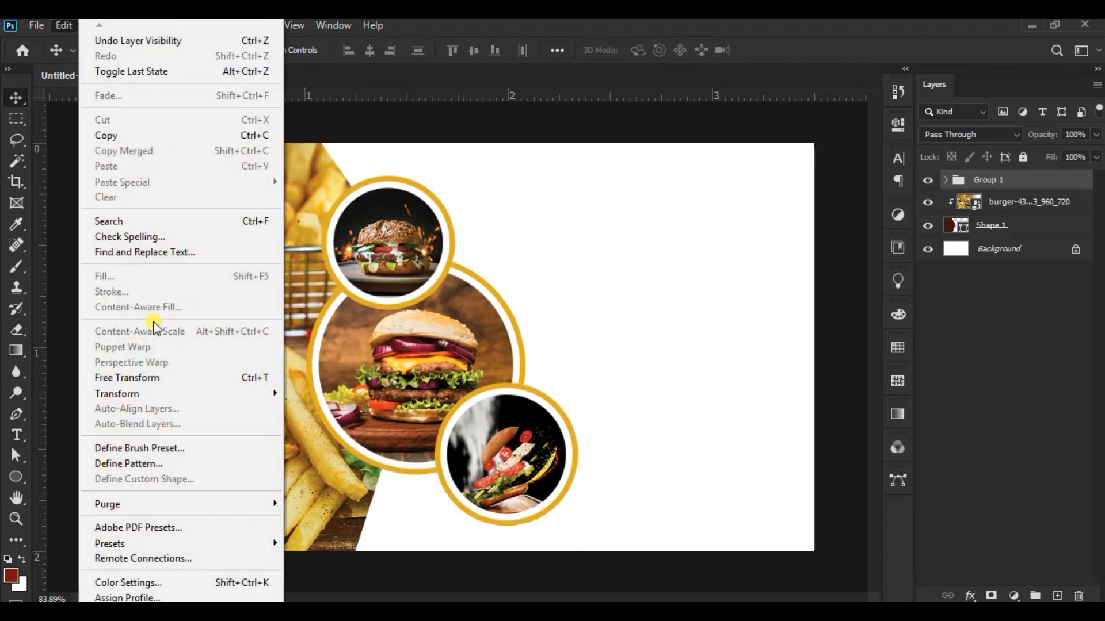
{"action": "left_click", "coordinate": [155, 378]}
{"action": "left_click_drag", "start_coordinate": [619, 174], "coordinate": [620, 156]}
{"action": "key", "text": "ctrl+z"}
{"action": "left_click_drag", "start_coordinate": [517, 269], "coordinate": [520, 268]}
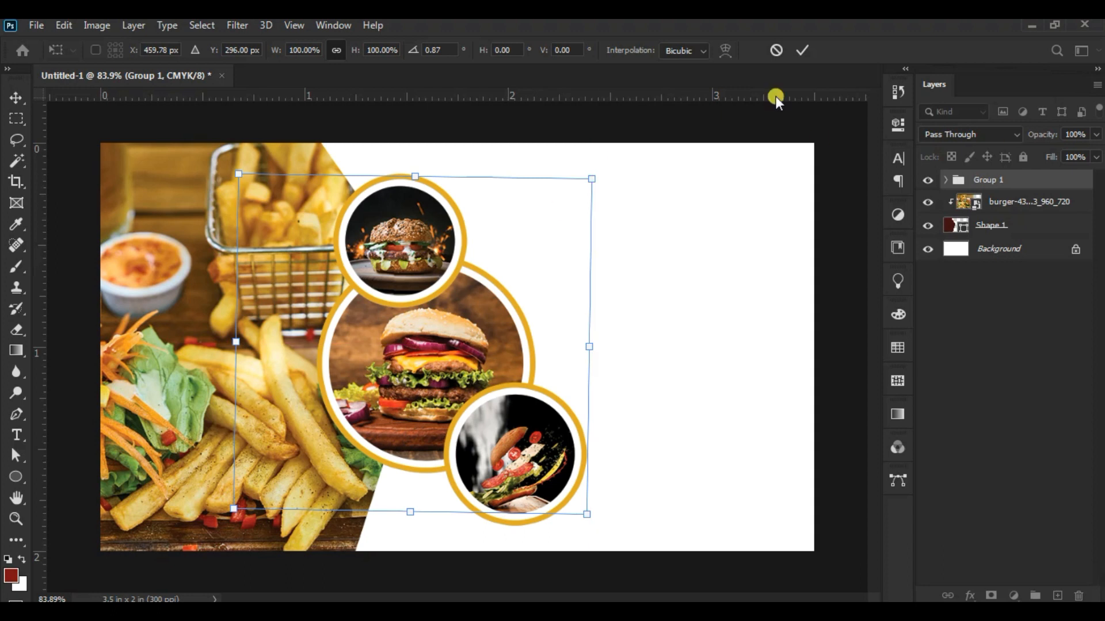
{"action": "left_click", "coordinate": [799, 52]}
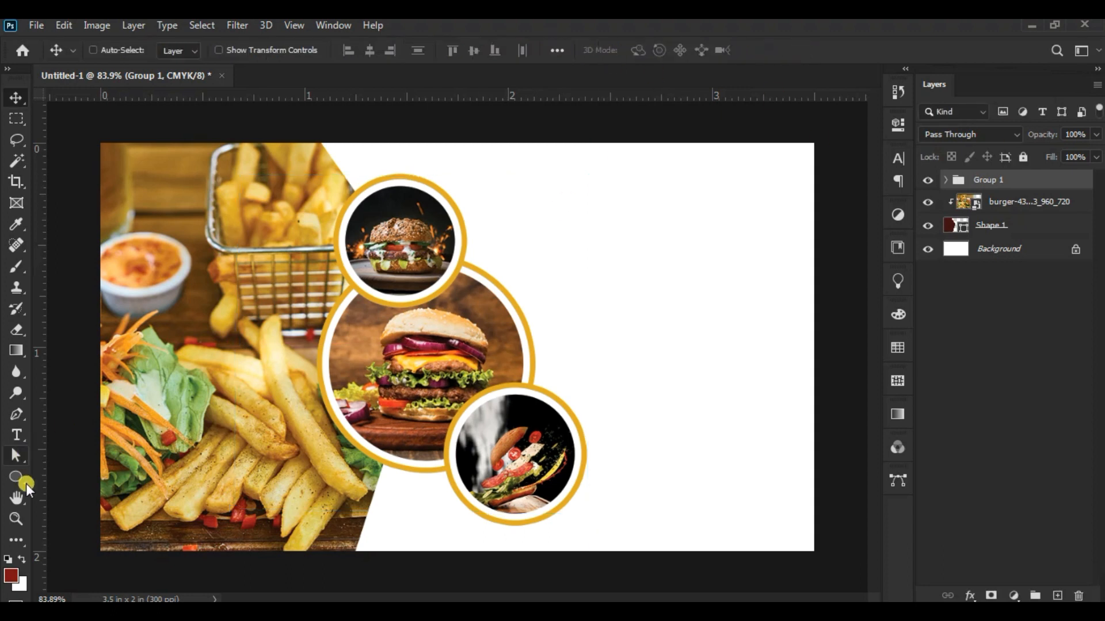
- Switch to the card text file in Notepad, copy the name and job title lines, and return to Photoshop
{"action": "left_click", "coordinate": [18, 436]}
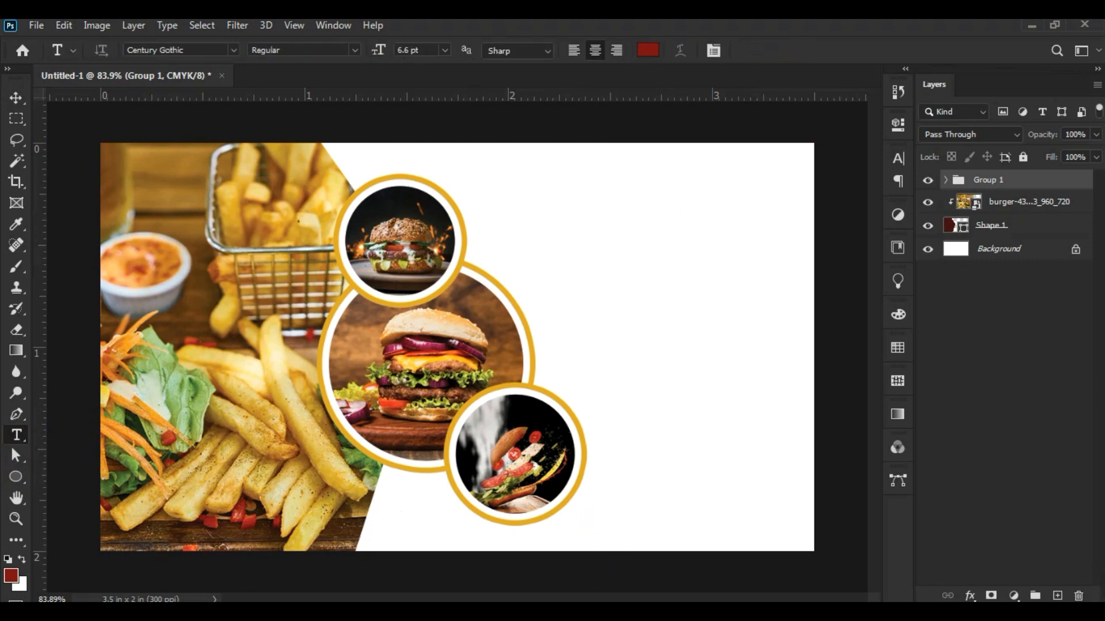
{"action": "key", "text": "alt+Tab"}
{"action": "left_click_drag", "start_coordinate": [219, 212], "coordinate": [374, 222]}
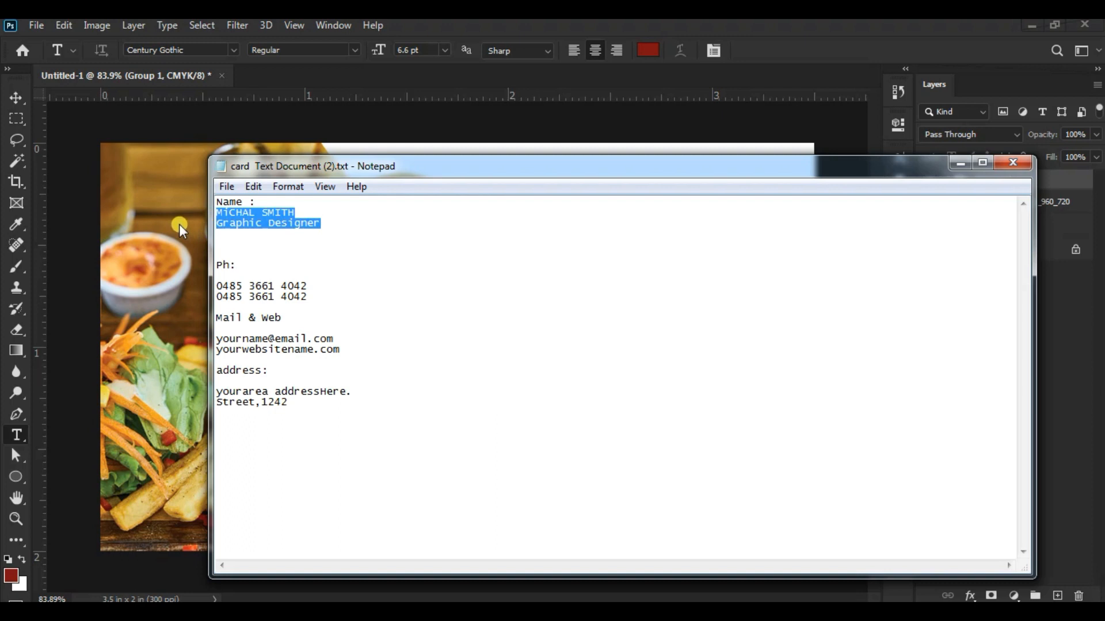
{"action": "key", "text": "alt+Tab"}
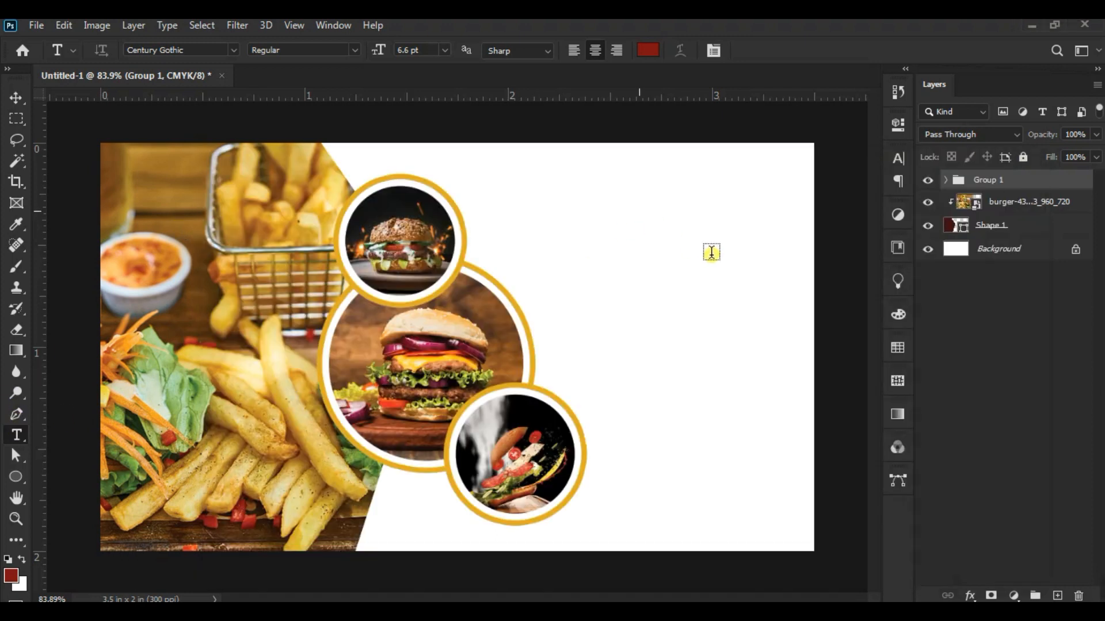
- Insert the copied name and "Graphic Designer" as text on the card's white area and move it further right
{"action": "left_click", "coordinate": [711, 254]}
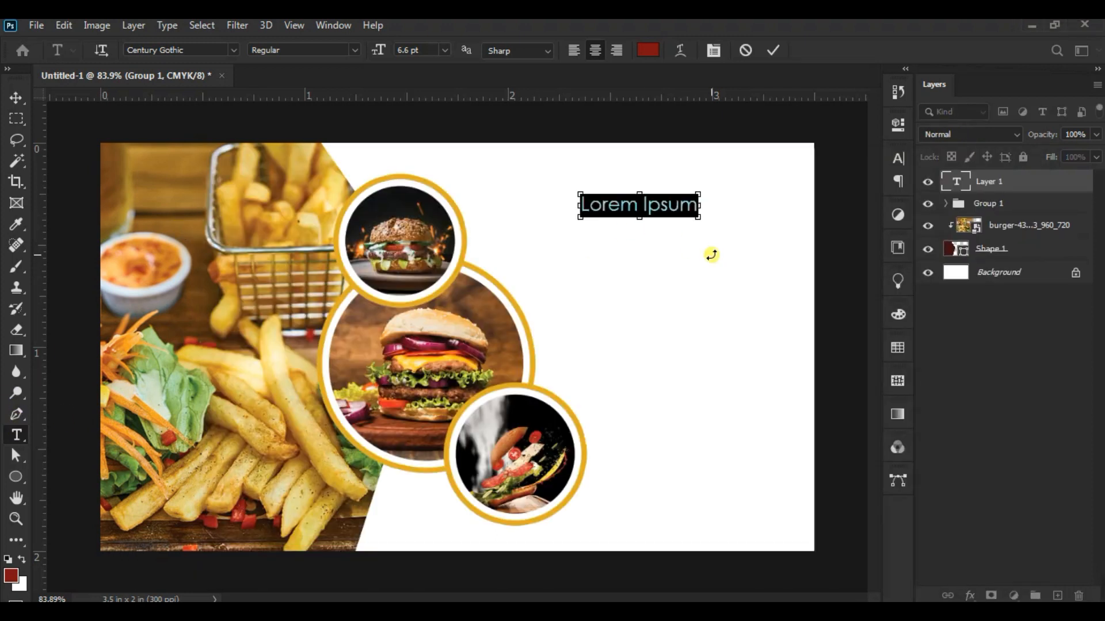
{"action": "type", "text": "MiCHAL SMITH Graphic Designer"}
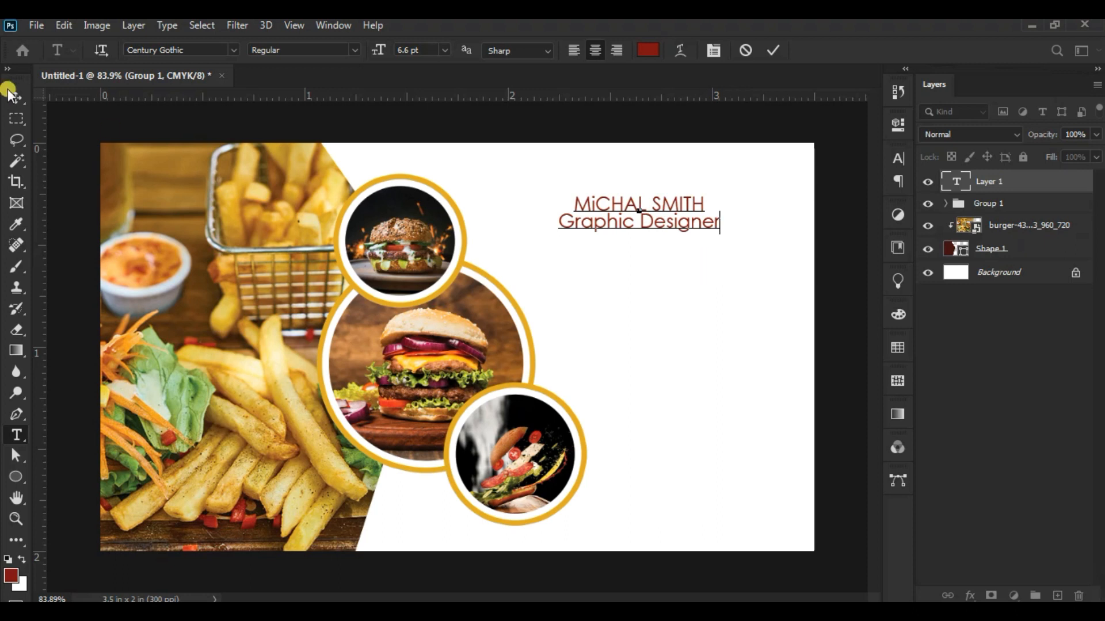
{"action": "left_click", "coordinate": [772, 50]}
{"action": "key", "text": "v"}
{"action": "left_click_drag", "start_coordinate": [649, 247], "coordinate": [701, 247]}
- Set the name line of the text to 8 pt Century Gothic Bold
{"action": "key", "text": "t"}
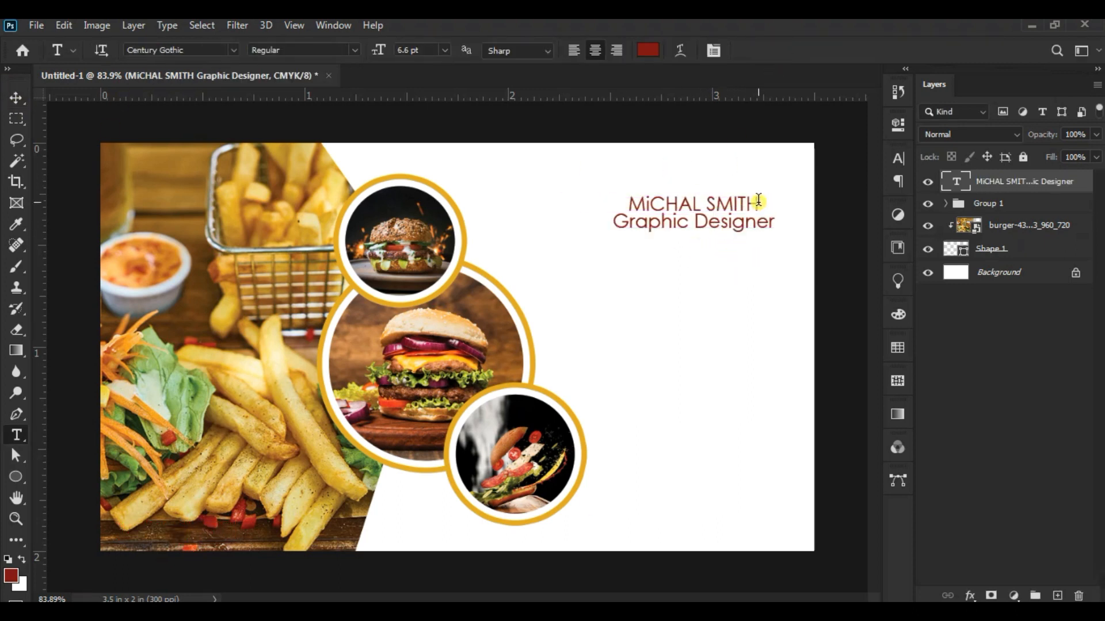
{"action": "left_click_drag", "start_coordinate": [759, 203], "coordinate": [624, 205]}
{"action": "left_click_drag", "start_coordinate": [429, 52], "coordinate": [348, 52]}
{"action": "type", "text": "8"}
{"action": "key", "text": "Return"}
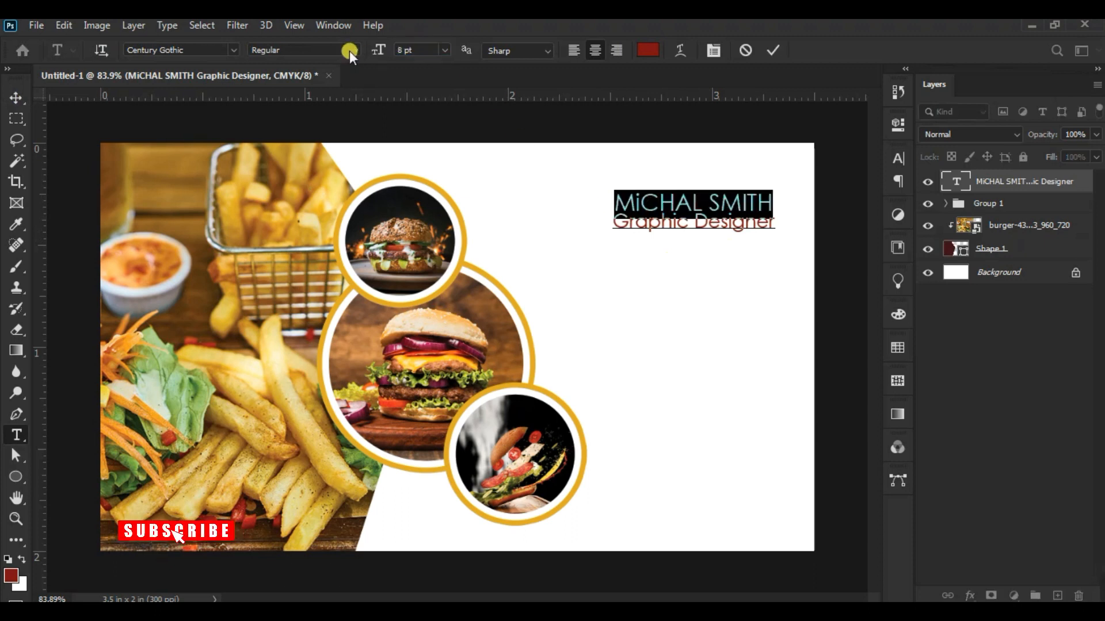
{"action": "left_click", "coordinate": [355, 50]}
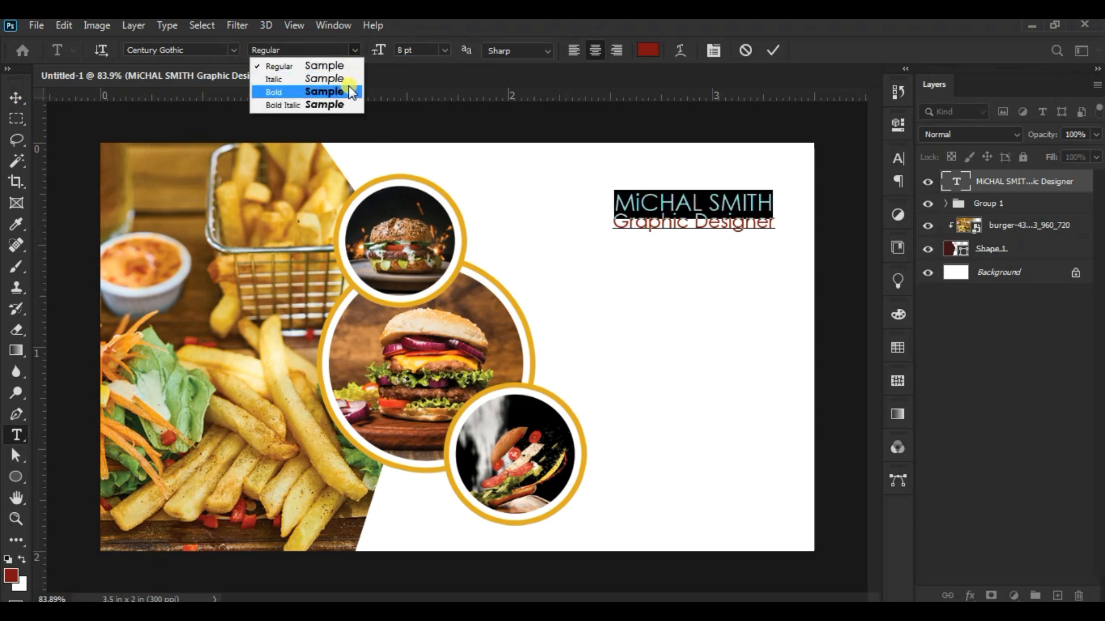
{"action": "left_click", "coordinate": [349, 92]}
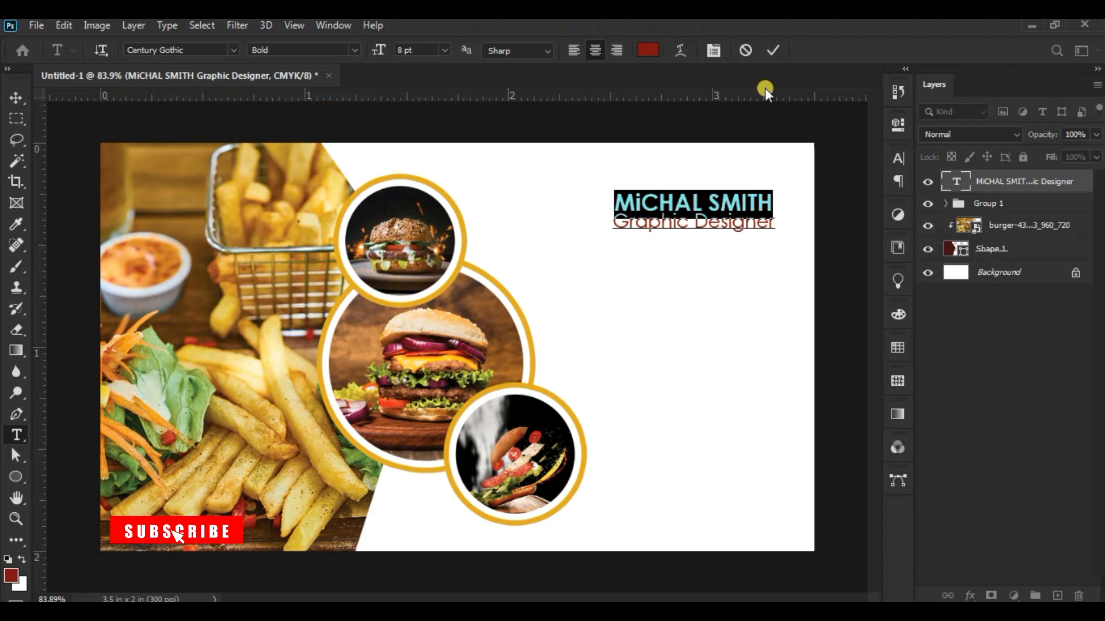
{"action": "left_click", "coordinate": [773, 50]}
{"action": "key", "text": "v"}
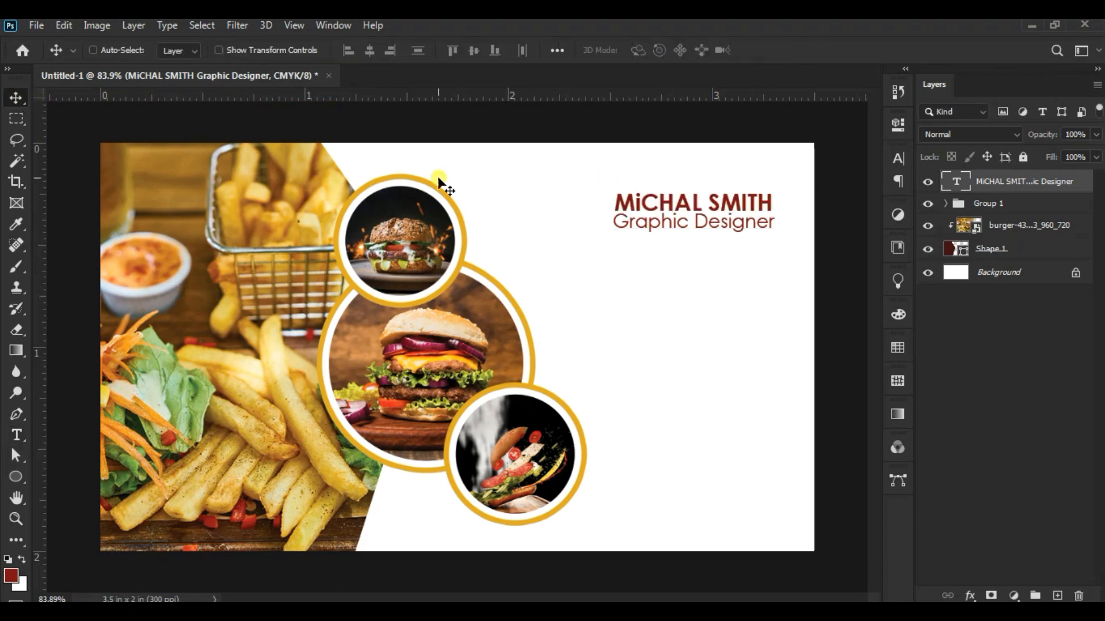
- Draw a dark red circle of about 54 px near the card's lower right edge
{"action": "left_click", "coordinate": [14, 476]}
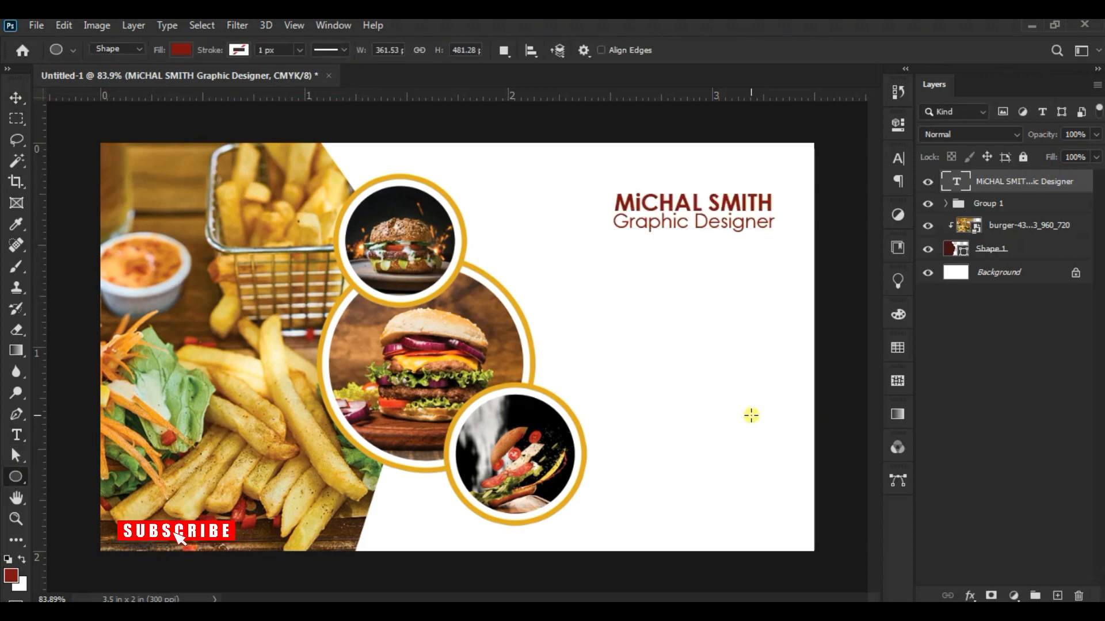
{"action": "left_click_drag", "start_coordinate": [760, 416], "coordinate": [794, 452]}
{"action": "left_click", "coordinate": [853, 120]}
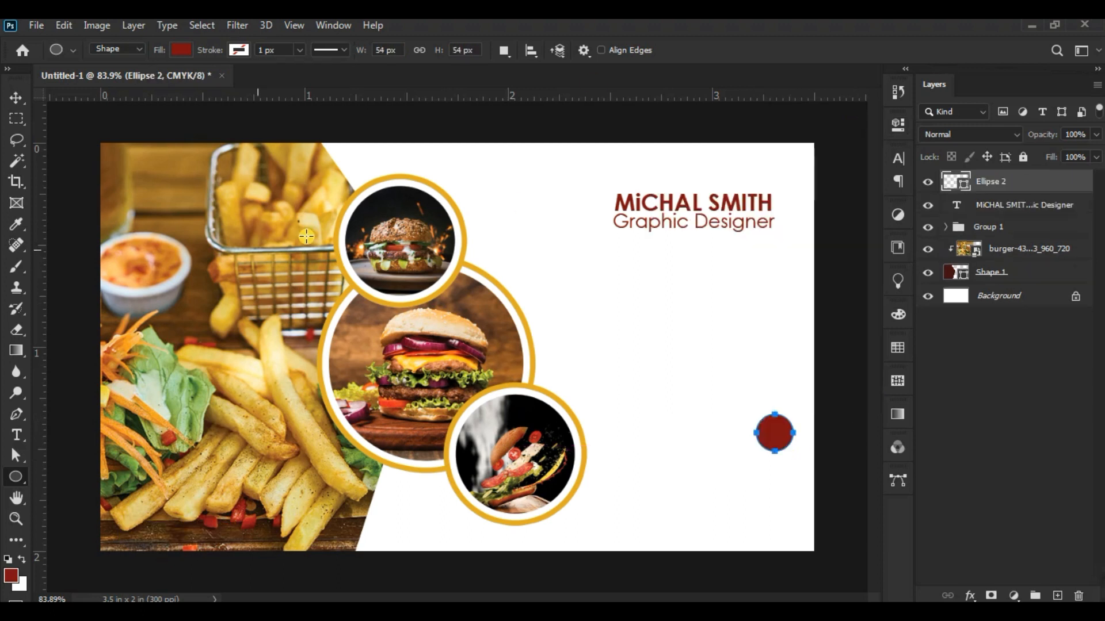
{"action": "left_click", "coordinate": [17, 98]}
- Place a vertical guide at about 3.4 in near the card's right edge and align the red circle with it
{"action": "left_click", "coordinate": [63, 25]}
{"action": "left_click", "coordinate": [153, 368]}
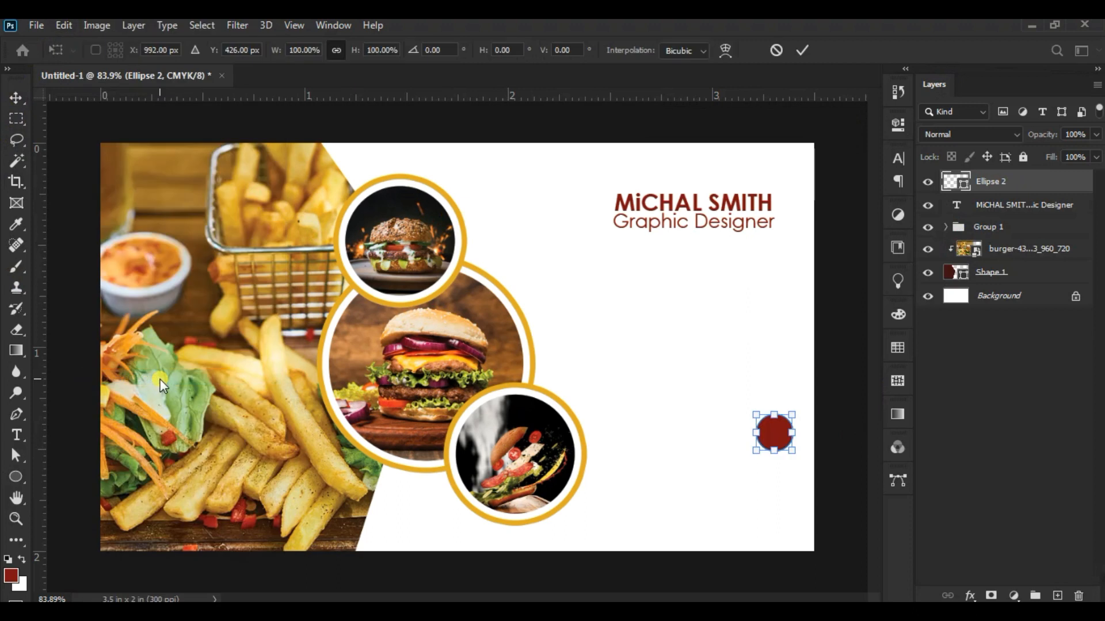
{"action": "left_click_drag", "start_coordinate": [38, 351], "coordinate": [786, 341]}
{"action": "left_click", "coordinate": [802, 50]}
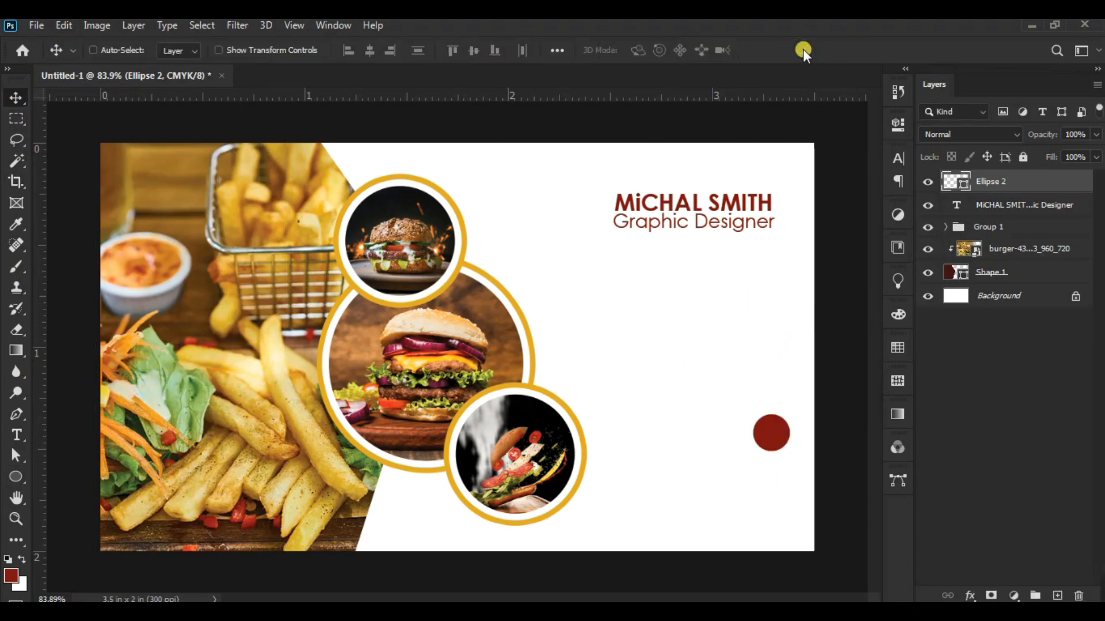
{"action": "key", "text": "ctrl+space"}
{"action": "left_click_drag", "start_coordinate": [782, 454], "coordinate": [797, 462]}
- Enlarge the small dark red circle slightly beside the vertical guide
{"action": "left_click", "coordinate": [64, 25]}
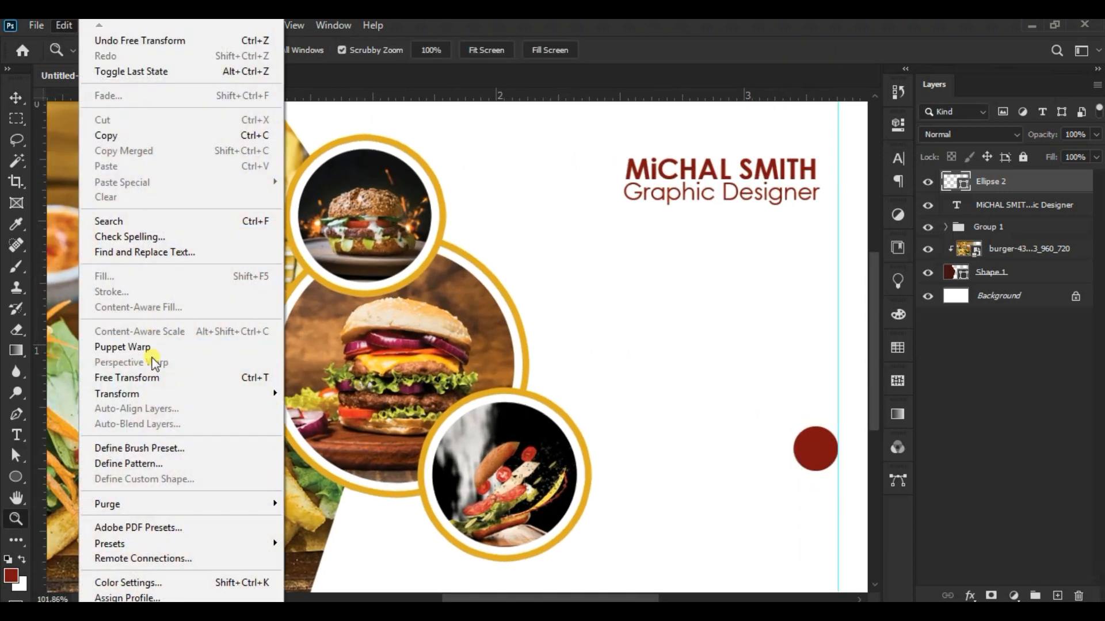
{"action": "left_click", "coordinate": [153, 378]}
{"action": "left_click_drag", "start_coordinate": [790, 428], "coordinate": [789, 424]}
{"action": "left_click", "coordinate": [802, 50]}
{"action": "key", "text": "ctrl+space"}
{"action": "left_click_drag", "start_coordinate": [708, 370], "coordinate": [691, 361]}
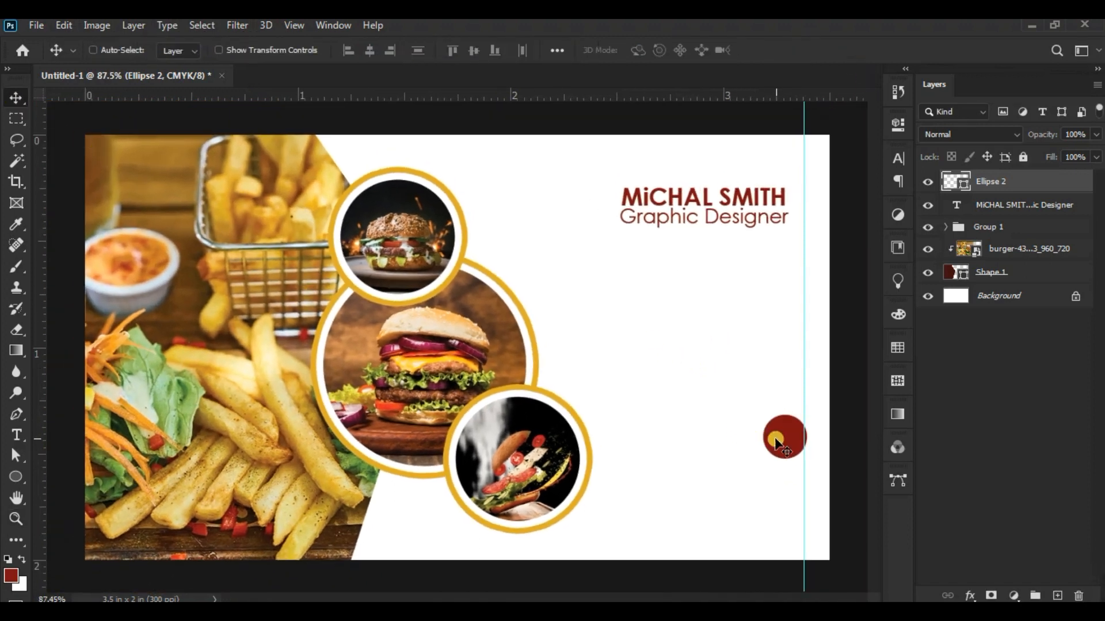
- Move the dark red circle up and duplicate it twice to form a vertical column of three circles by the guide
{"action": "left_click_drag", "start_coordinate": [787, 446], "coordinate": [789, 429]}
{"action": "left_click_drag", "start_coordinate": [1064, 183], "coordinate": [1057, 595]}
{"action": "left_click_drag", "start_coordinate": [771, 335], "coordinate": [773, 387]}
{"action": "left_click_drag", "start_coordinate": [1054, 183], "coordinate": [1057, 596]}
{"action": "left_click_drag", "start_coordinate": [774, 326], "coordinate": [774, 374]}
- Nudge the middle red circle up slightly to even out its spacing between the other two
{"action": "right_click", "coordinate": [783, 466]}
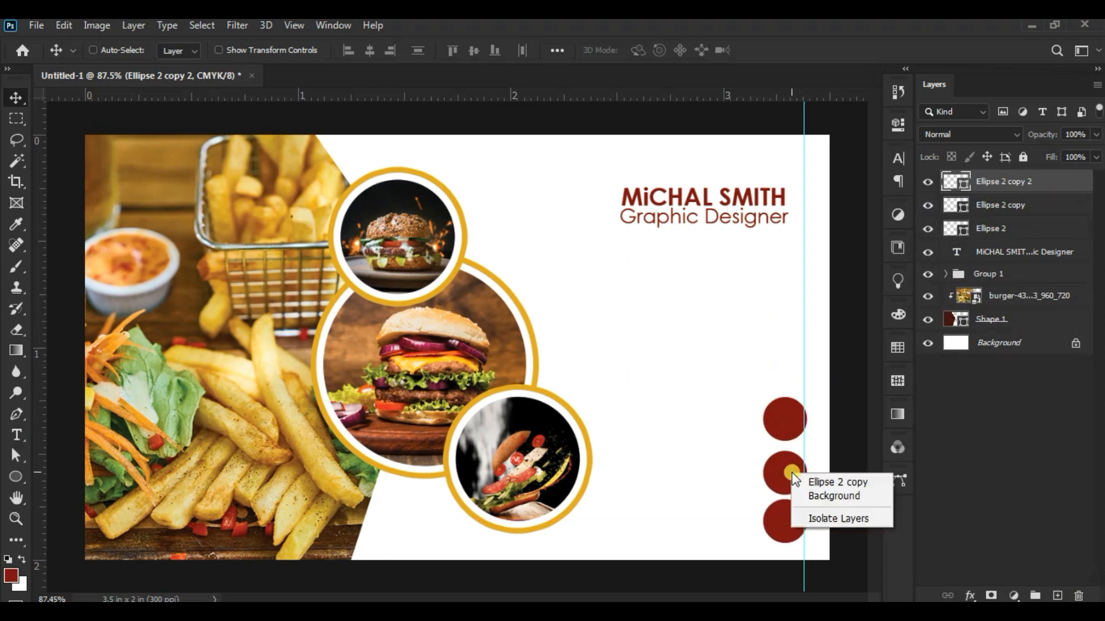
{"action": "left_click", "coordinate": [802, 479]}
{"action": "left_click", "coordinate": [63, 25]}
{"action": "left_click", "coordinate": [151, 379]}
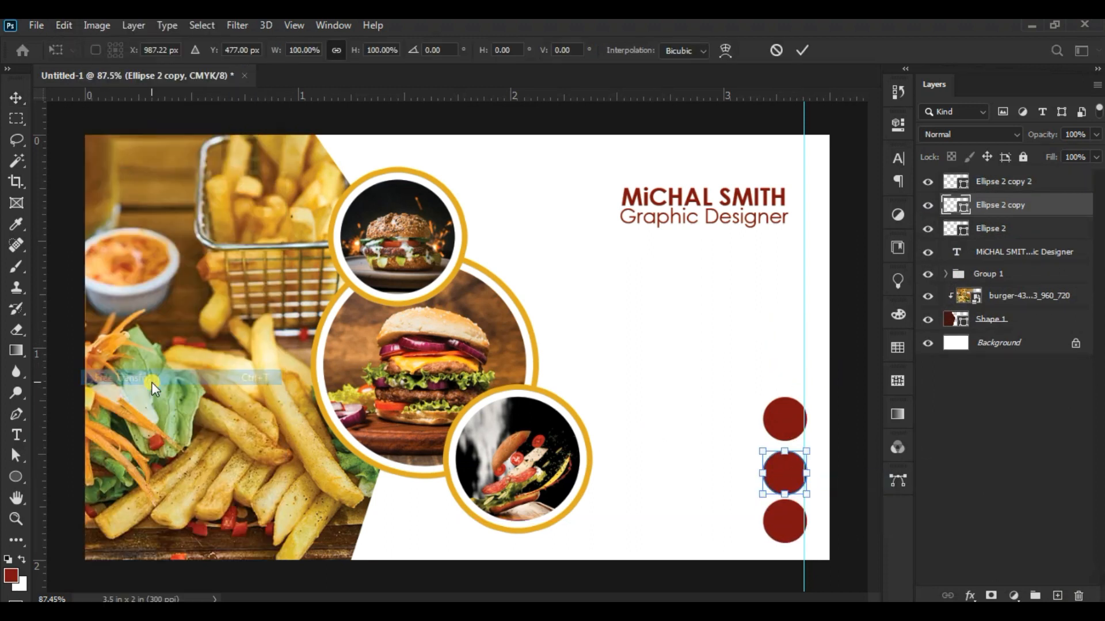
{"action": "left_click", "coordinate": [16, 98]}
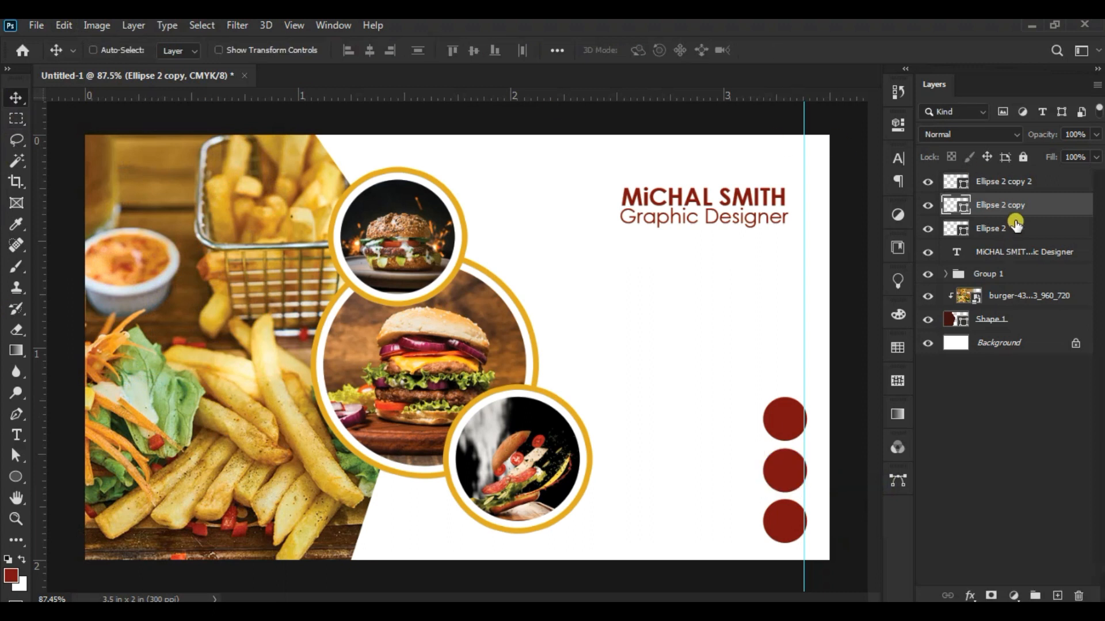
- Select all three red circles and distribute them evenly, undoing the trial alignment of their centres
{"action": "left_click", "coordinate": [1016, 228], "text": "shift"}
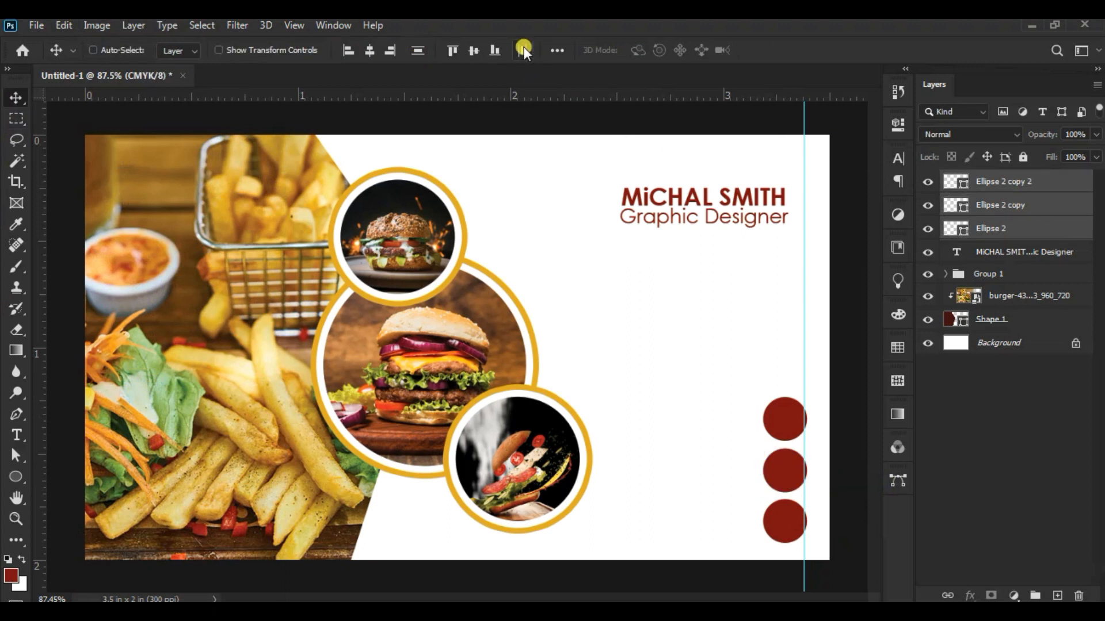
{"action": "left_click", "coordinate": [482, 51]}
{"action": "key", "text": "ctrl+z"}
{"action": "left_click", "coordinate": [556, 50]}
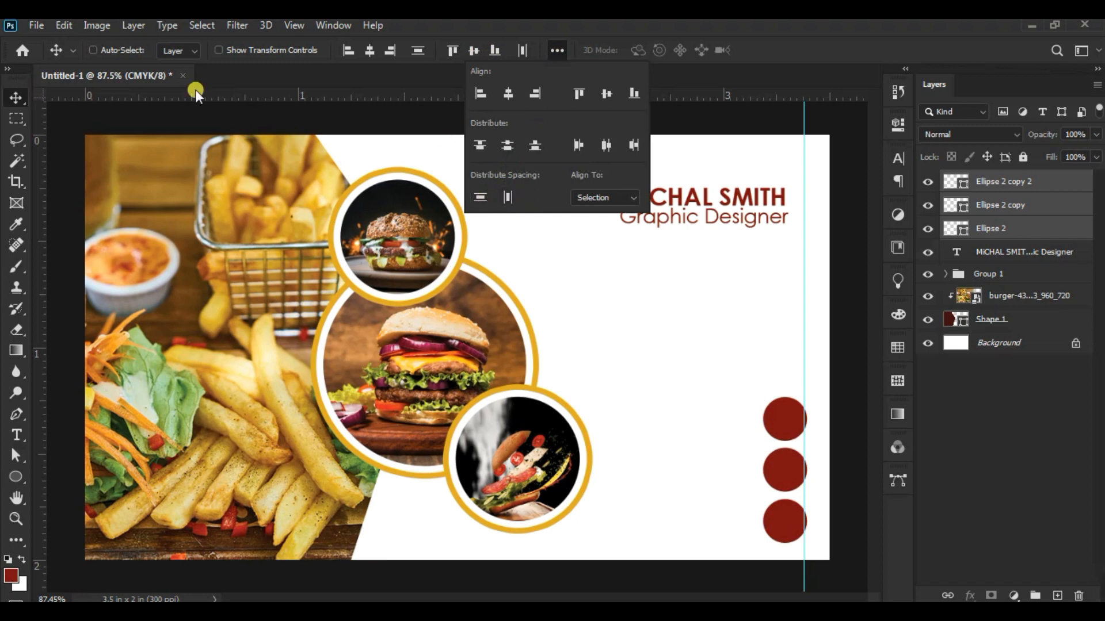
{"action": "left_click", "coordinate": [16, 106]}
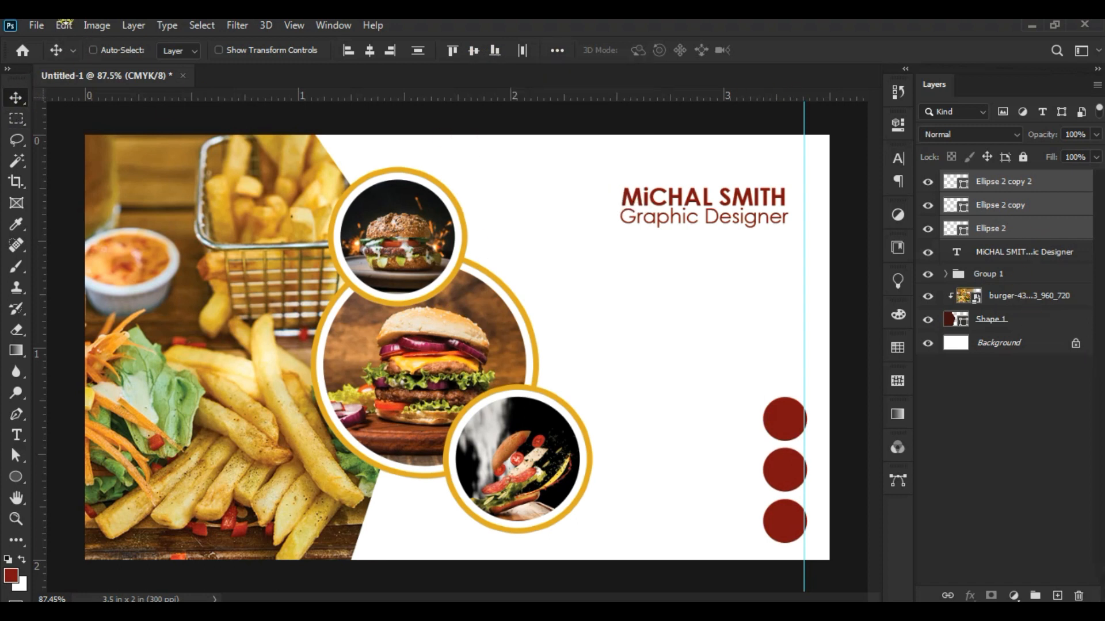
- Scale the three circles to about 89%, move them up and slightly right, and shift the vertical guide to their right edge
{"action": "left_click", "coordinate": [64, 25]}
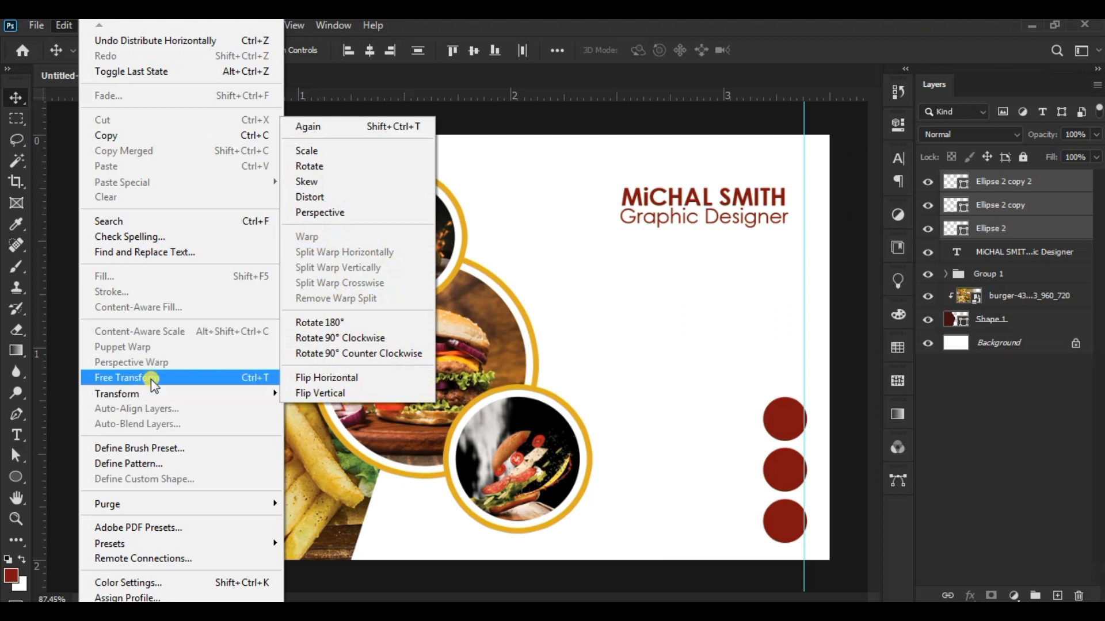
{"action": "left_click", "coordinate": [148, 379]}
{"action": "left_click_drag", "start_coordinate": [797, 427], "coordinate": [798, 393]}
{"action": "left_click_drag", "start_coordinate": [763, 511], "coordinate": [772, 509]}
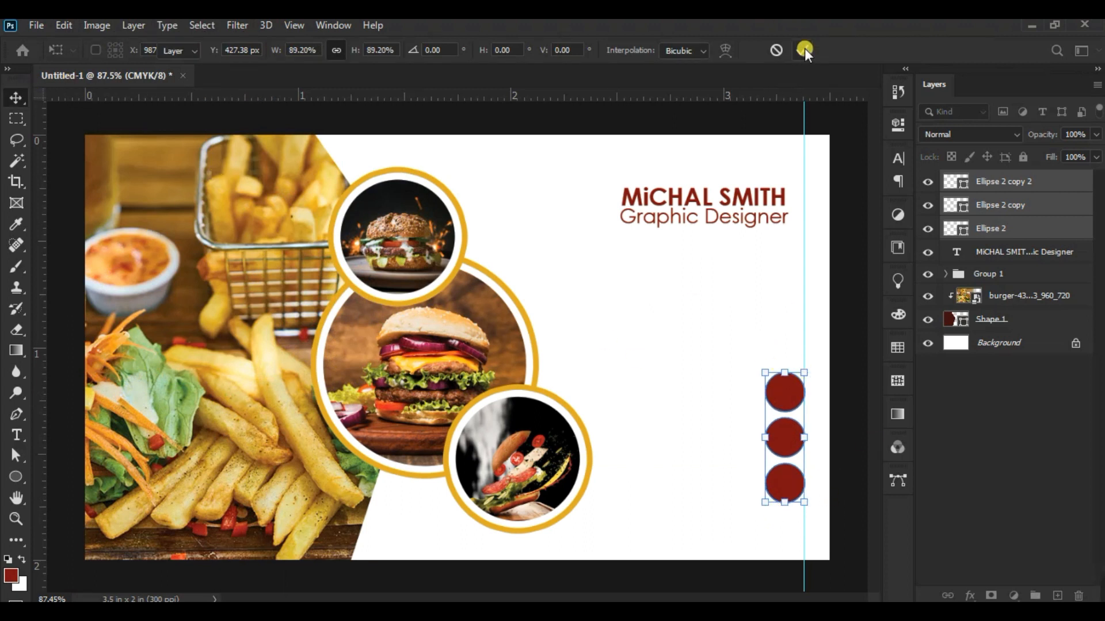
{"action": "key", "text": "Return"}
{"action": "key", "text": "shift+Right"}
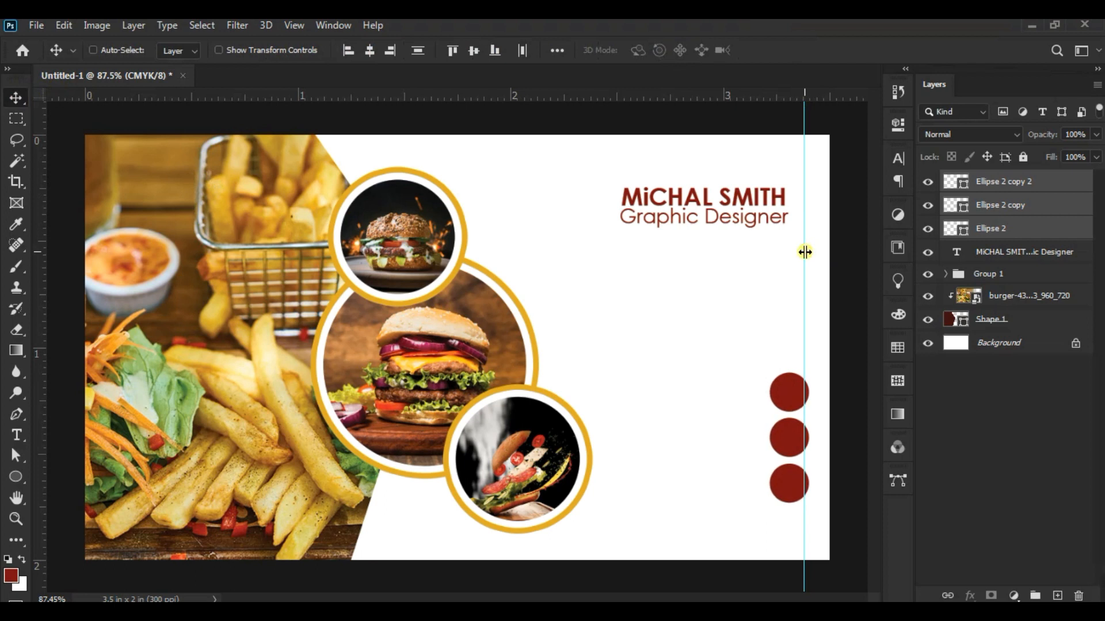
{"action": "left_click_drag", "start_coordinate": [804, 249], "coordinate": [809, 249]}
- Draw a handset custom shape of about 32 px in the upper red circle on a new layer and fill it golden yellow
{"action": "right_click", "coordinate": [16, 477]}
{"action": "left_click", "coordinate": [118, 554]}
{"action": "left_click", "coordinate": [656, 51]}
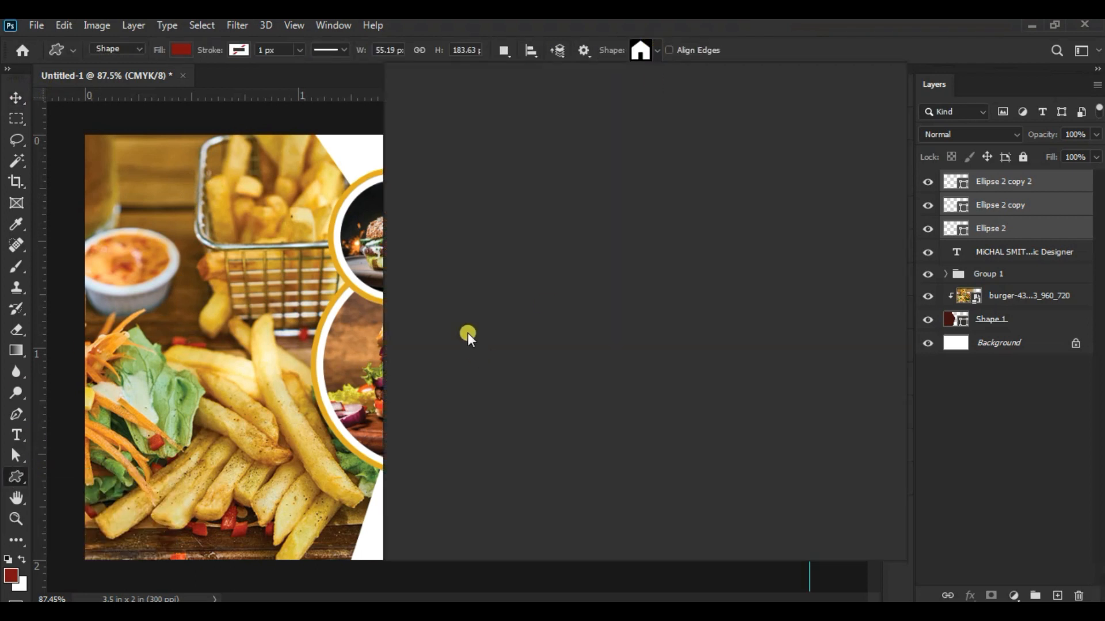
{"action": "left_click", "coordinate": [407, 538]}
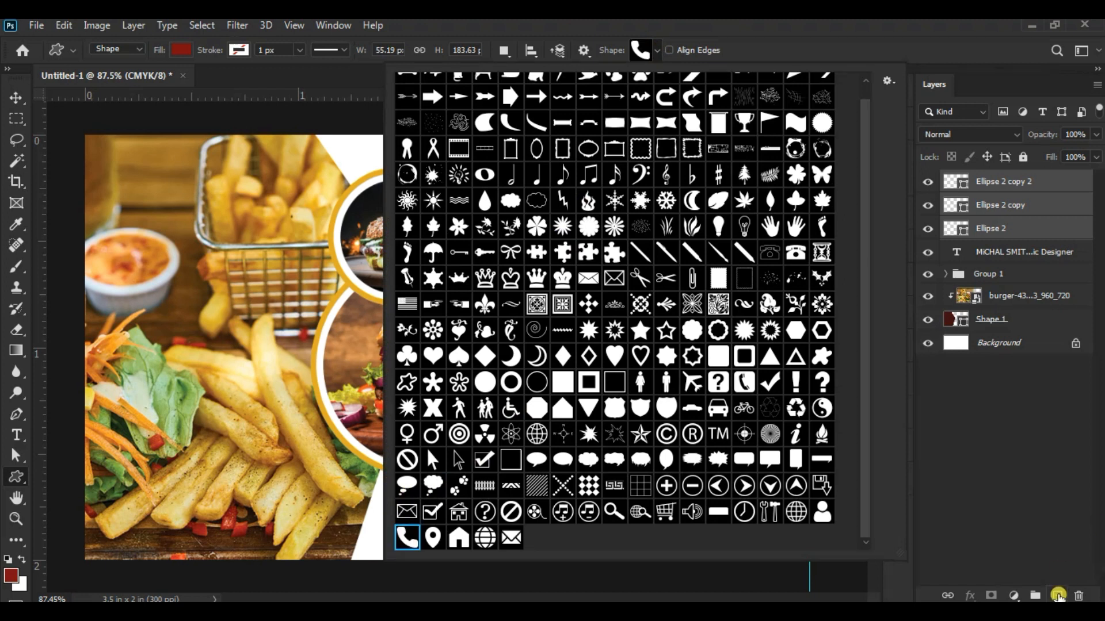
{"action": "left_click", "coordinate": [1058, 597]}
{"action": "left_click_drag", "start_coordinate": [780, 383], "coordinate": [803, 405]}
{"action": "left_click", "coordinate": [180, 50]}
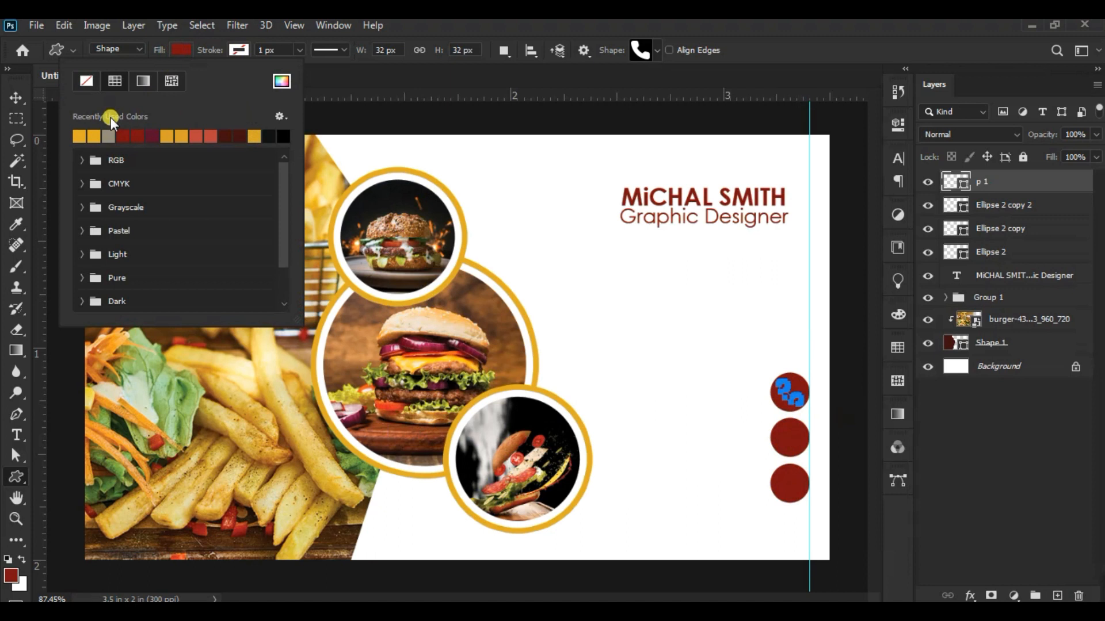
{"action": "left_click", "coordinate": [94, 136]}
{"action": "left_click", "coordinate": [17, 99]}
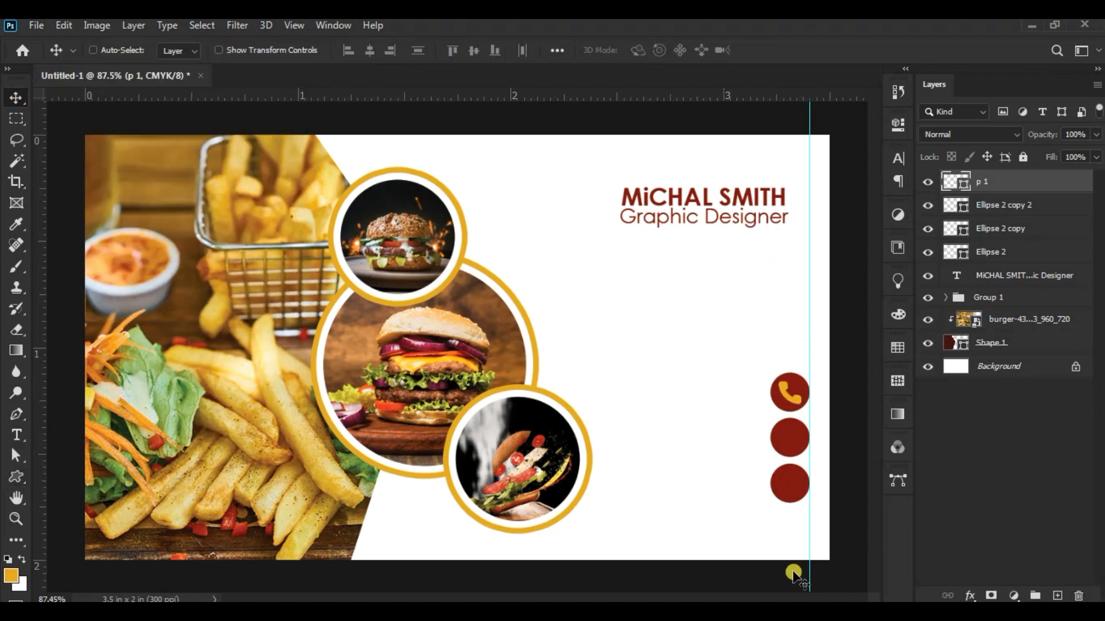
- Draw a golden yellow globe custom shape inside the middle red circle
{"action": "left_click", "coordinate": [16, 476]}
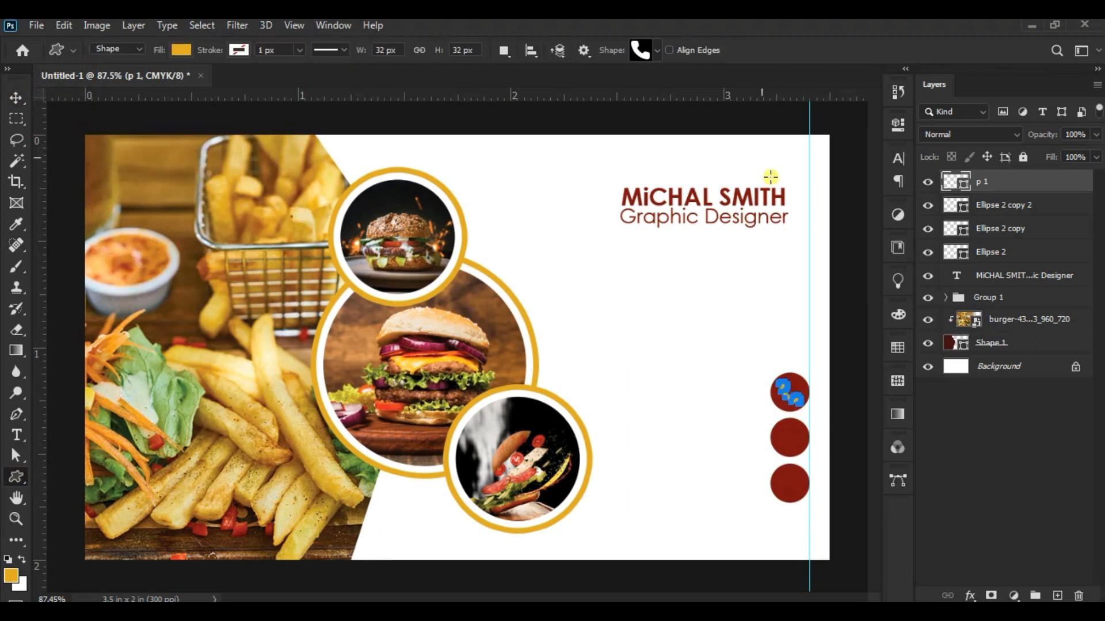
{"action": "left_click", "coordinate": [655, 50]}
{"action": "left_click", "coordinate": [486, 534]}
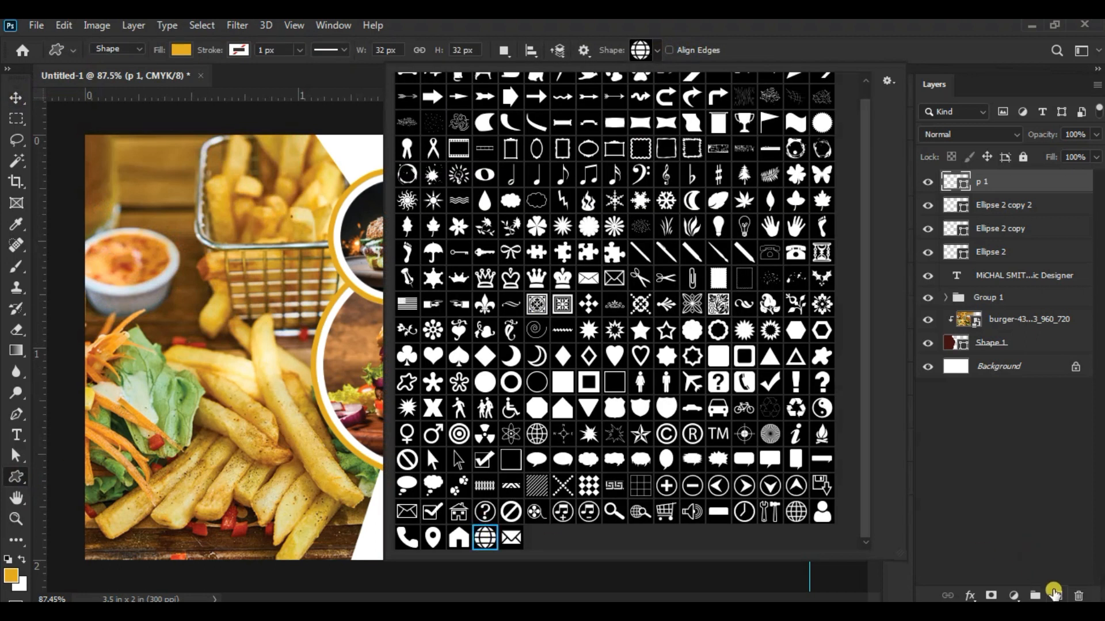
{"action": "left_click", "coordinate": [766, 424]}
{"action": "left_click_drag", "start_coordinate": [778, 422], "coordinate": [802, 456]}
- Fine-tune the globe icon's position with Free Transform so it sits centred in the middle red circle
{"action": "left_click", "coordinate": [16, 519]}
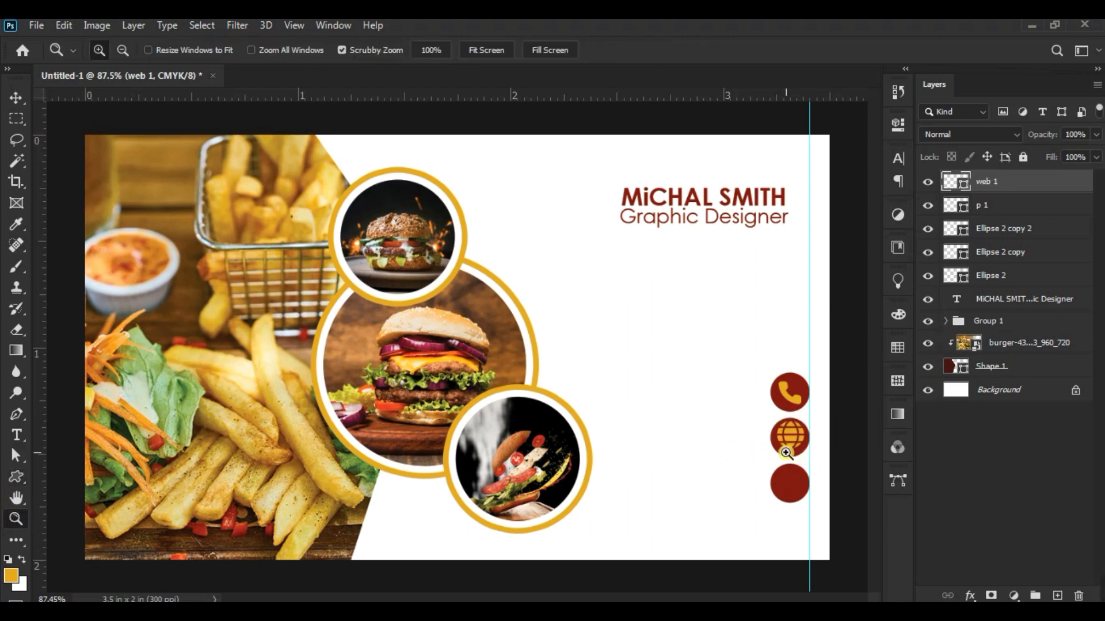
{"action": "left_click", "coordinate": [788, 445]}
{"action": "left_click", "coordinate": [16, 92]}
{"action": "left_click", "coordinate": [63, 26]}
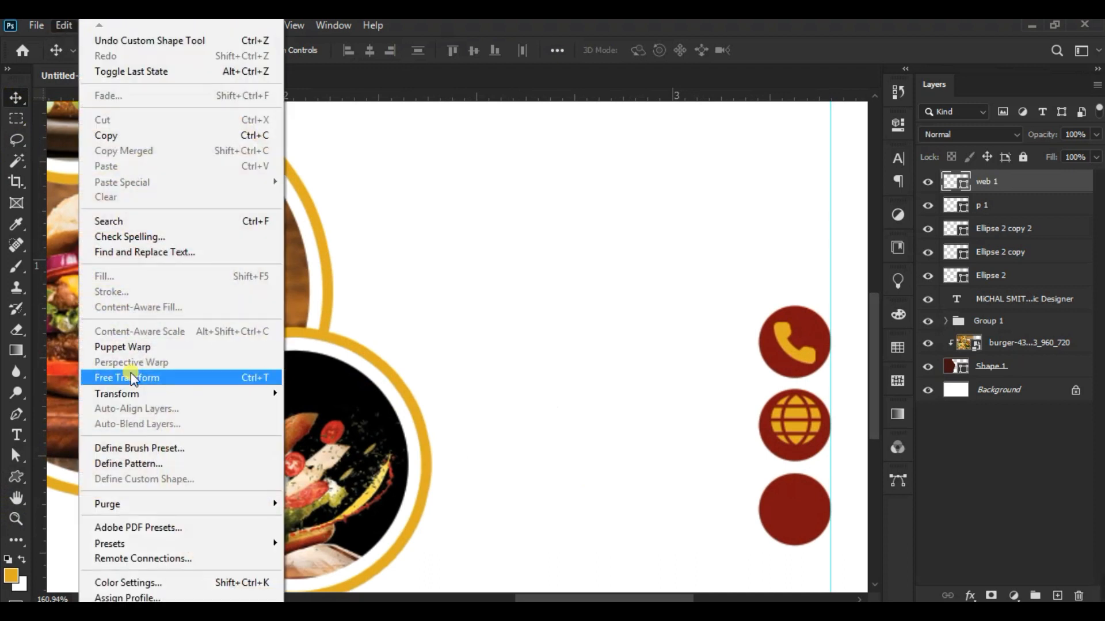
{"action": "left_click", "coordinate": [132, 375]}
{"action": "left_click", "coordinate": [803, 50]}
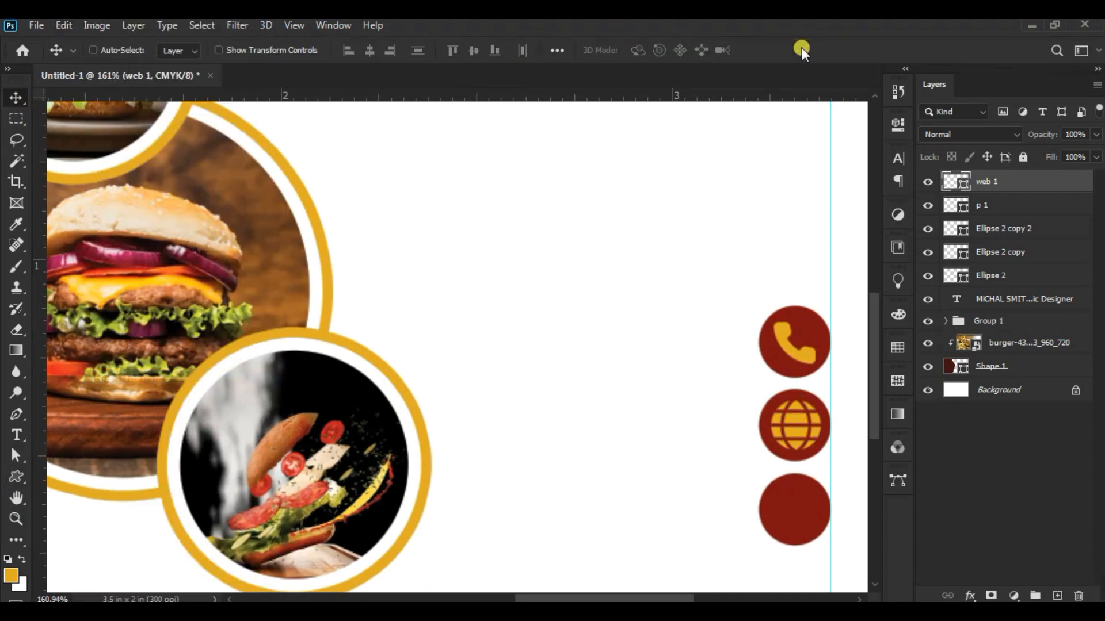
- Draw a golden yellow house custom shape of about 34 px inside the lowest red circle on a new layer
{"action": "left_click", "coordinate": [17, 477]}
{"action": "left_click", "coordinate": [657, 50]}
{"action": "left_click", "coordinate": [459, 537]}
{"action": "left_click", "coordinate": [1057, 593]}
{"action": "left_click_drag", "start_coordinate": [772, 485], "coordinate": [817, 528]}
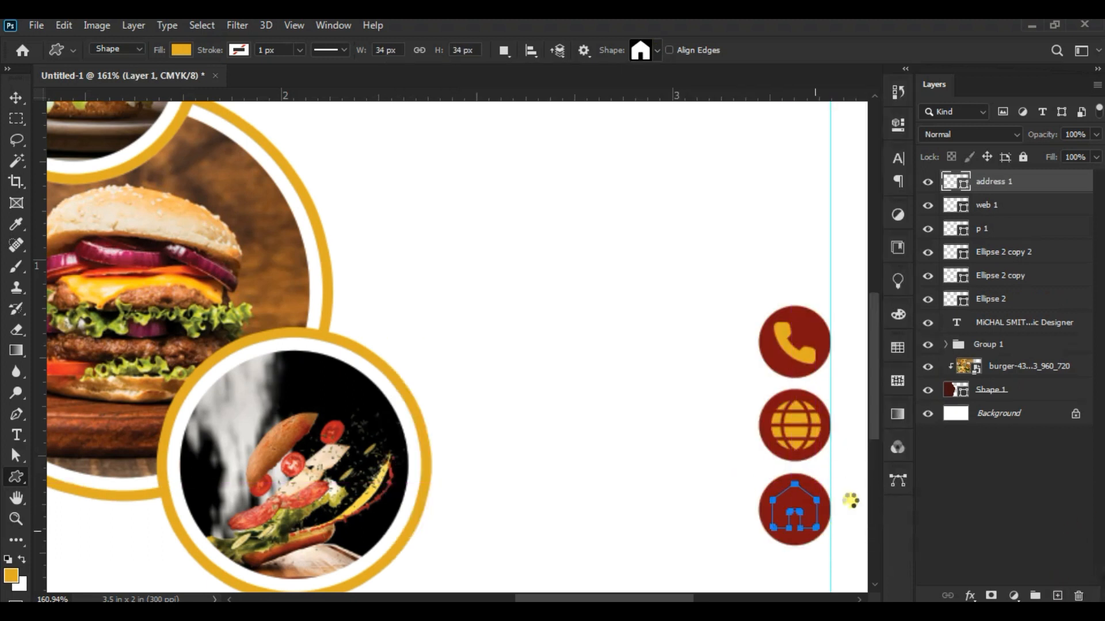
- Centre the house icon in the lowest red circle with Free Transform
{"action": "left_click", "coordinate": [16, 97]}
{"action": "left_click", "coordinate": [63, 25]}
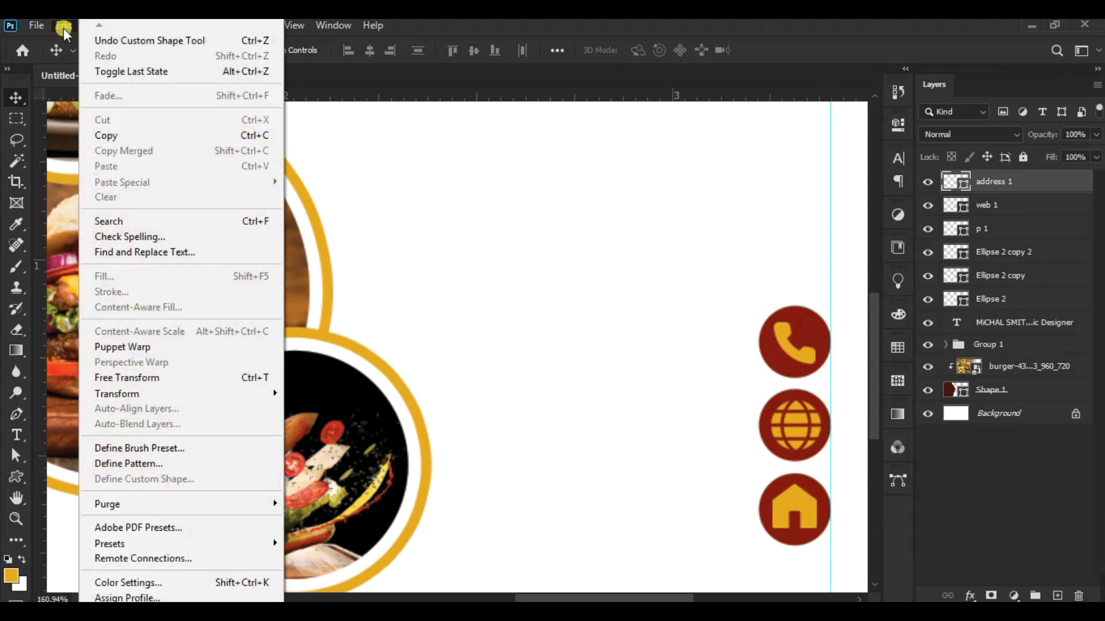
{"action": "left_click", "coordinate": [113, 376]}
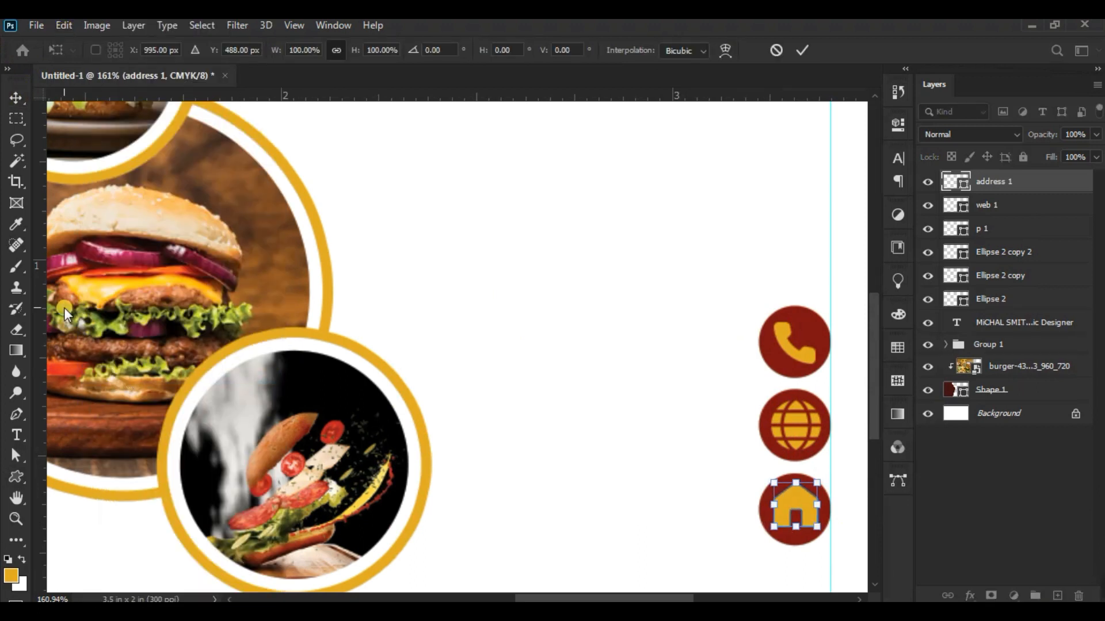
{"action": "left_click", "coordinate": [13, 98]}
{"action": "key", "text": "z"}
{"action": "left_click_drag", "start_coordinate": [574, 301], "coordinate": [648, 312]}
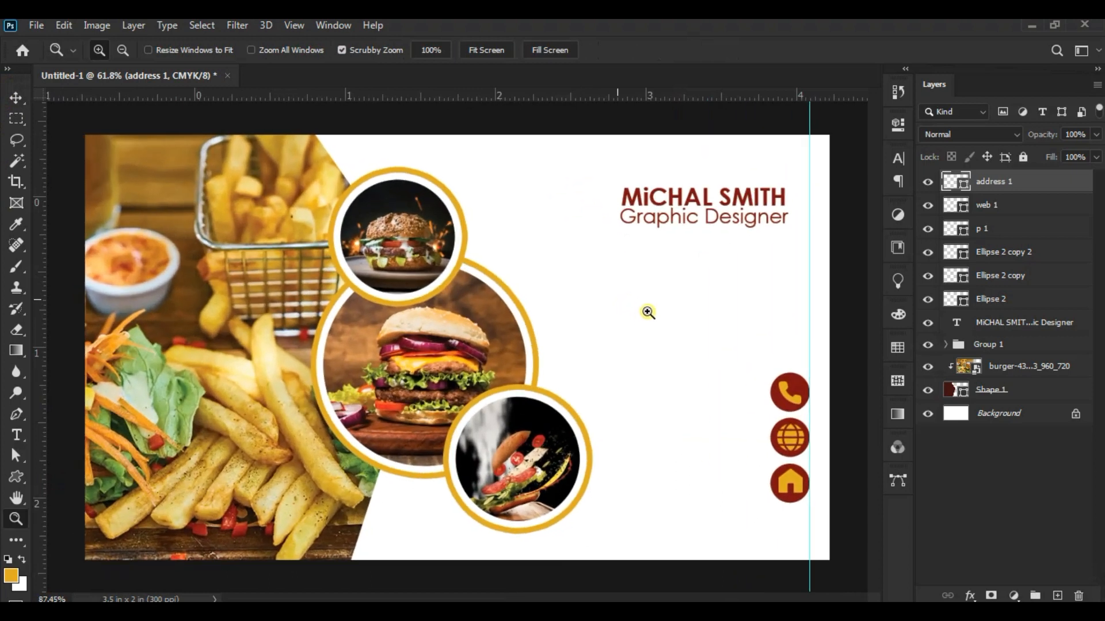
- Add a text layer left of the contact icons and paste the two copied phone number lines into it
{"action": "left_click", "coordinate": [14, 100]}
{"action": "key", "text": "t"}
{"action": "left_click", "coordinate": [649, 389]}
{"action": "key", "text": "ctrl+v"}
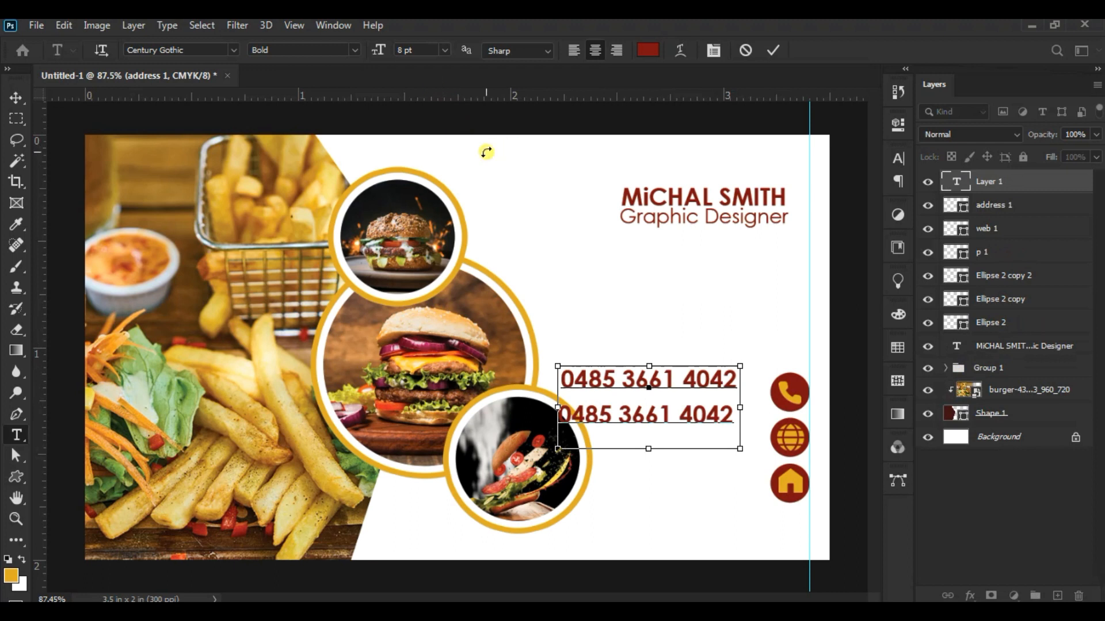
- Set the phone number text to Century Gothic Regular at 5.5 pt
{"action": "key", "text": "ctrl+a"}
{"action": "left_click", "coordinate": [355, 50]}
{"action": "left_click", "coordinate": [345, 65]}
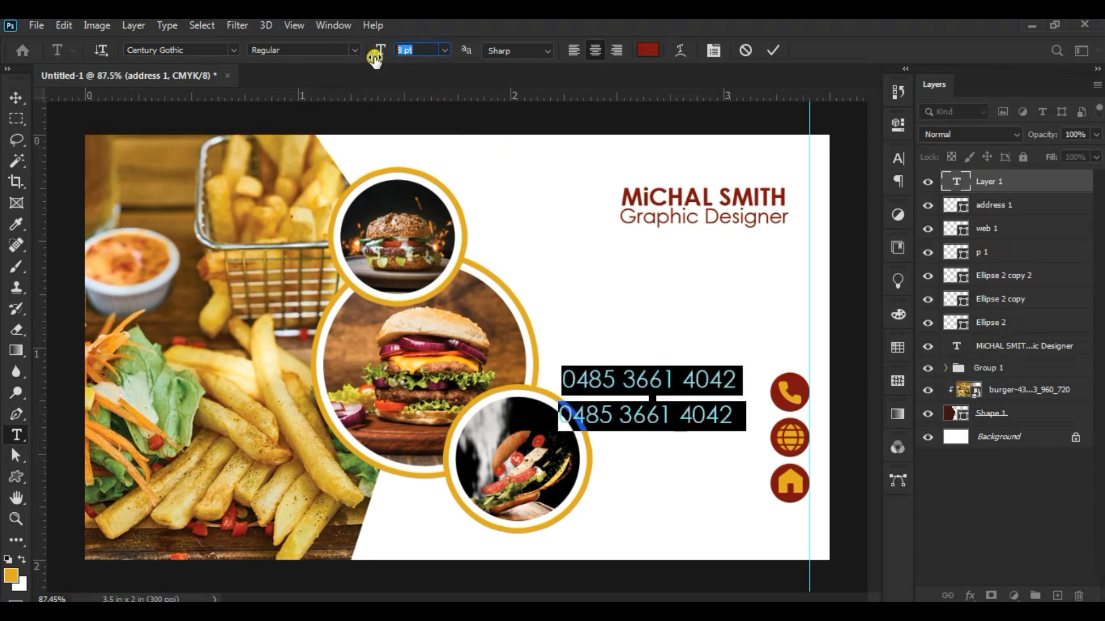
{"action": "type", "text": "5.5"}
{"action": "key", "text": "Return"}
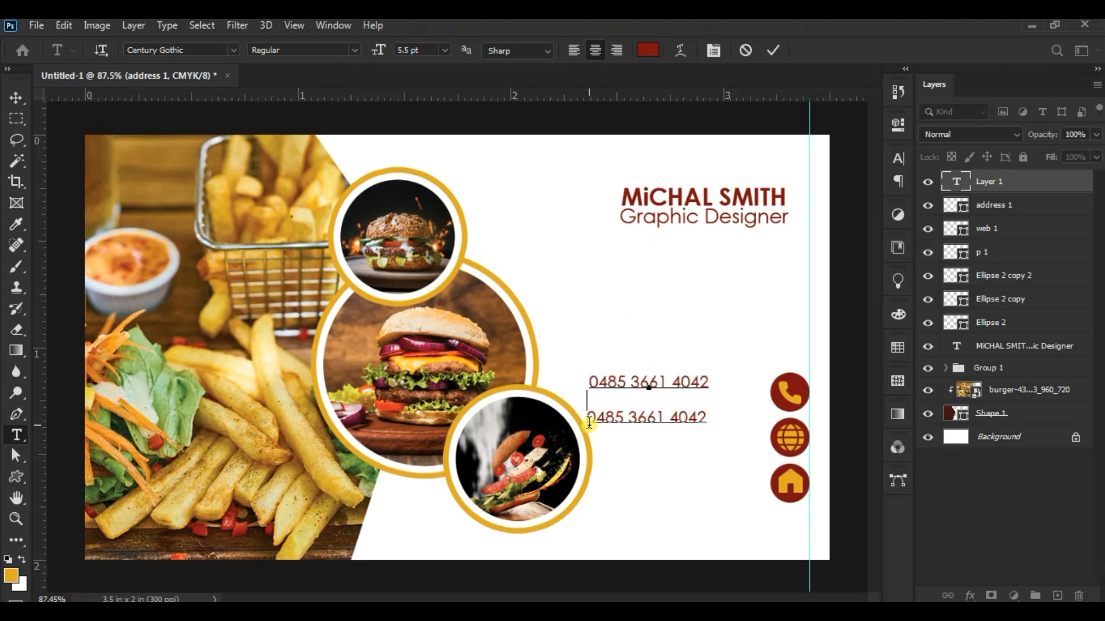
- Remove the blank line between the phone numbers and move the text beside the handset icon
{"action": "key", "text": "BackSpace"}
{"action": "left_click", "coordinate": [29, 96]}
{"action": "left_click_drag", "start_coordinate": [681, 326], "coordinate": [741, 305]}
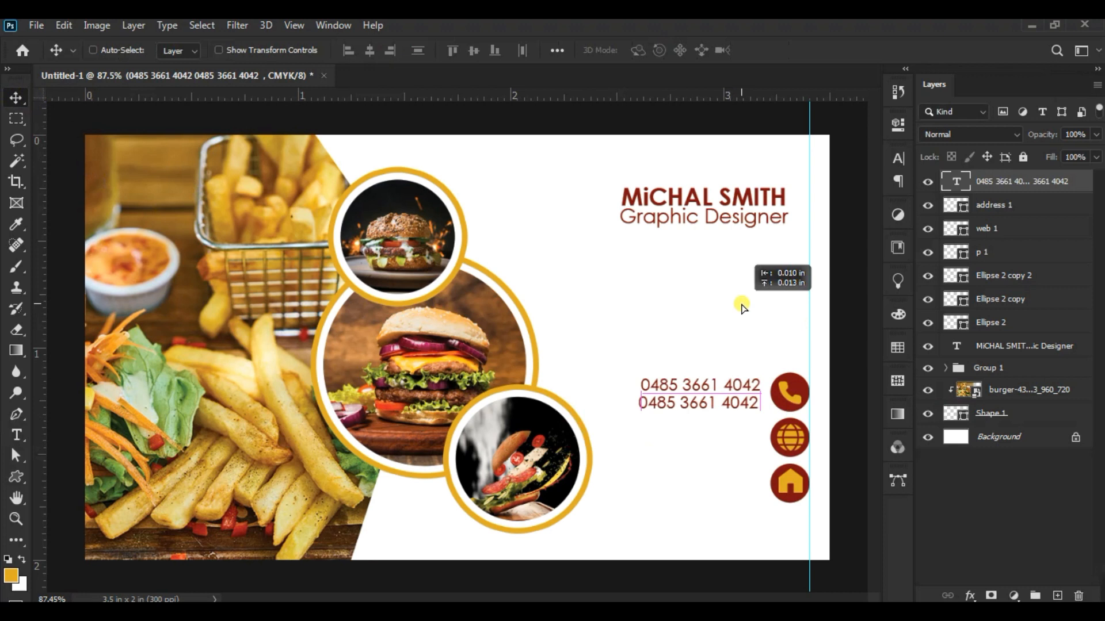
- Duplicate the phone number text downward beside the globe icon
{"action": "left_click", "coordinate": [16, 435]}
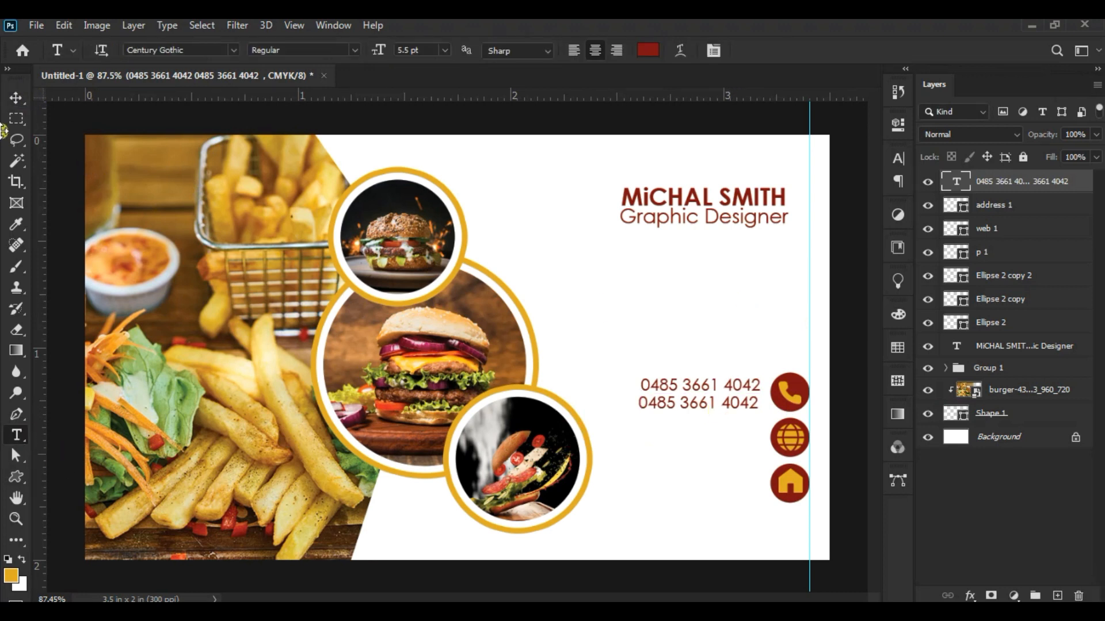
{"action": "left_click", "coordinate": [17, 97]}
{"action": "left_click_drag", "start_coordinate": [697, 283], "coordinate": [703, 335]}
- Copy the e-mail and website lines from the Notepad text file and replace the duplicated phone text in Photoshop with them
{"action": "key", "text": "alt+Tab"}
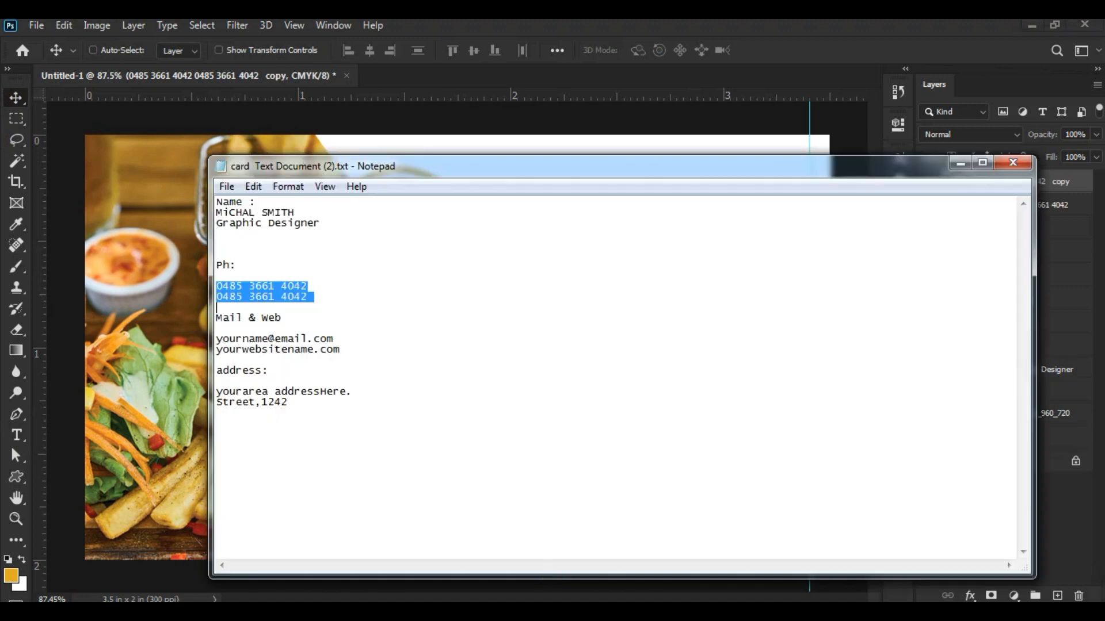
{"action": "left_click_drag", "start_coordinate": [217, 338], "coordinate": [409, 358]}
{"action": "key", "text": "ctrl+c"}
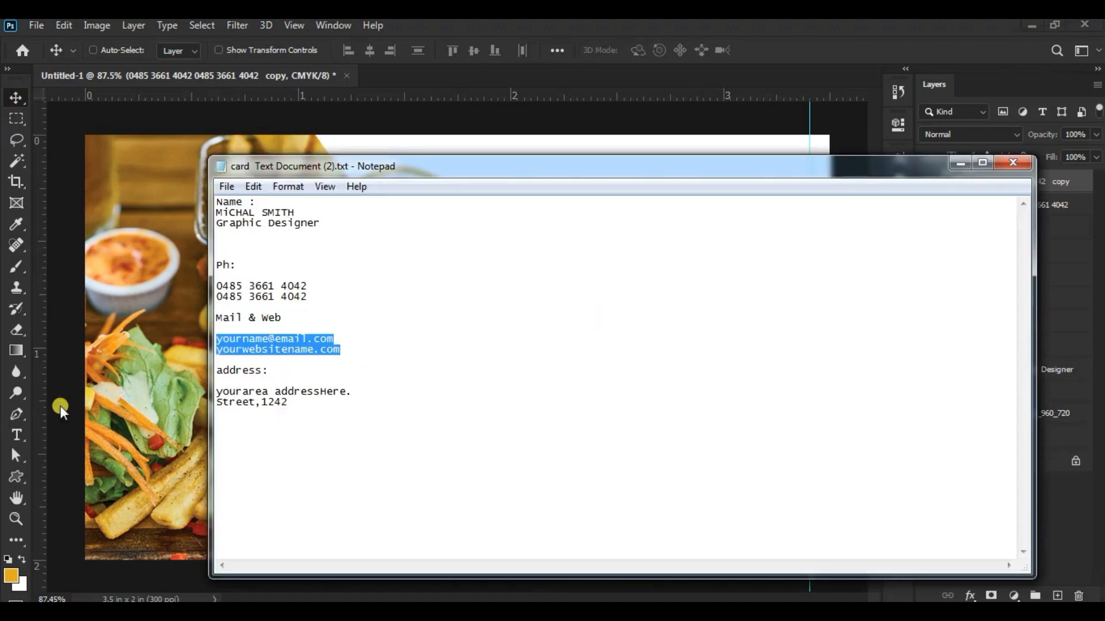
{"action": "key", "text": "alt+Tab"}
{"action": "key", "text": "t"}
{"action": "left_click", "coordinate": [646, 432]}
{"action": "key", "text": "ctrl+a"}
{"action": "key", "text": "ctrl+v"}
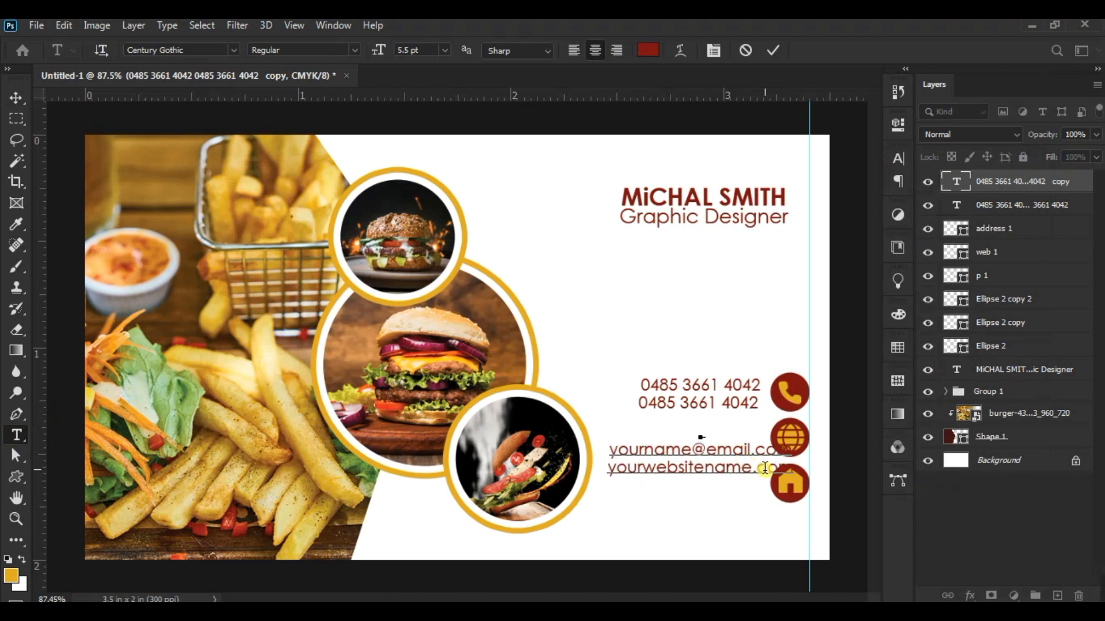
{"action": "left_click", "coordinate": [773, 51]}
- Move the e-mail and website text up and left so it sits just beside the globe icon
{"action": "left_click", "coordinate": [64, 25]}
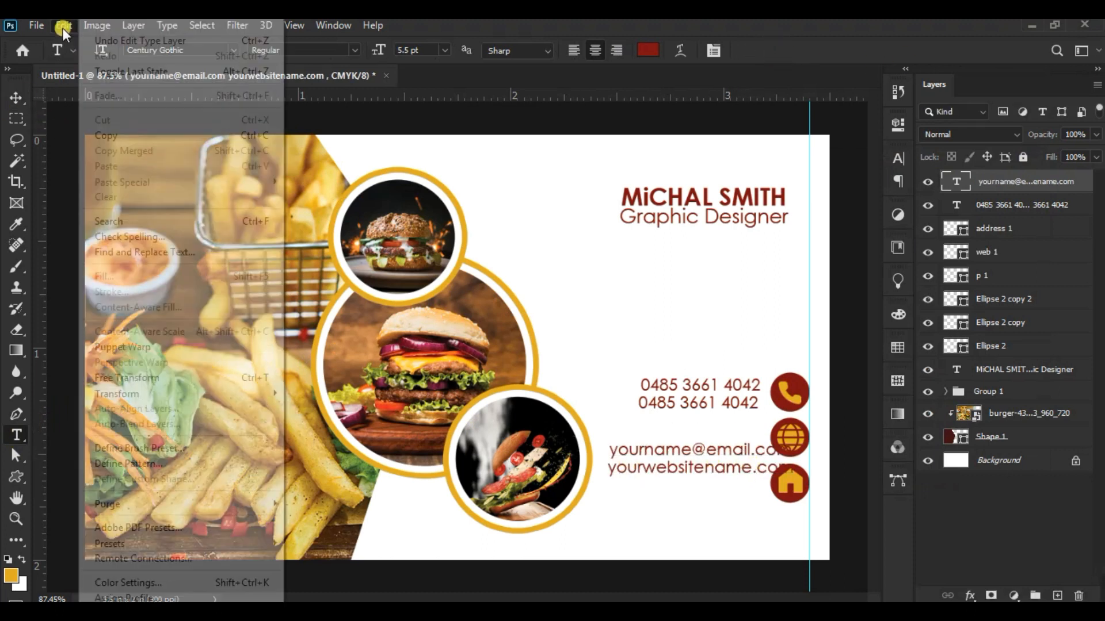
{"action": "left_click", "coordinate": [119, 374]}
{"action": "left_click_drag", "start_coordinate": [621, 458], "coordinate": [635, 428]}
{"action": "key", "text": "Left"}
{"action": "key", "text": "Left"}
{"action": "key", "text": "Left"}
{"action": "key", "text": "Left"}
{"action": "key", "text": "Left"}
{"action": "key", "text": "Left"}
{"action": "key", "text": "Left"}
{"action": "key", "text": "Left"}
{"action": "key", "text": "Left"}
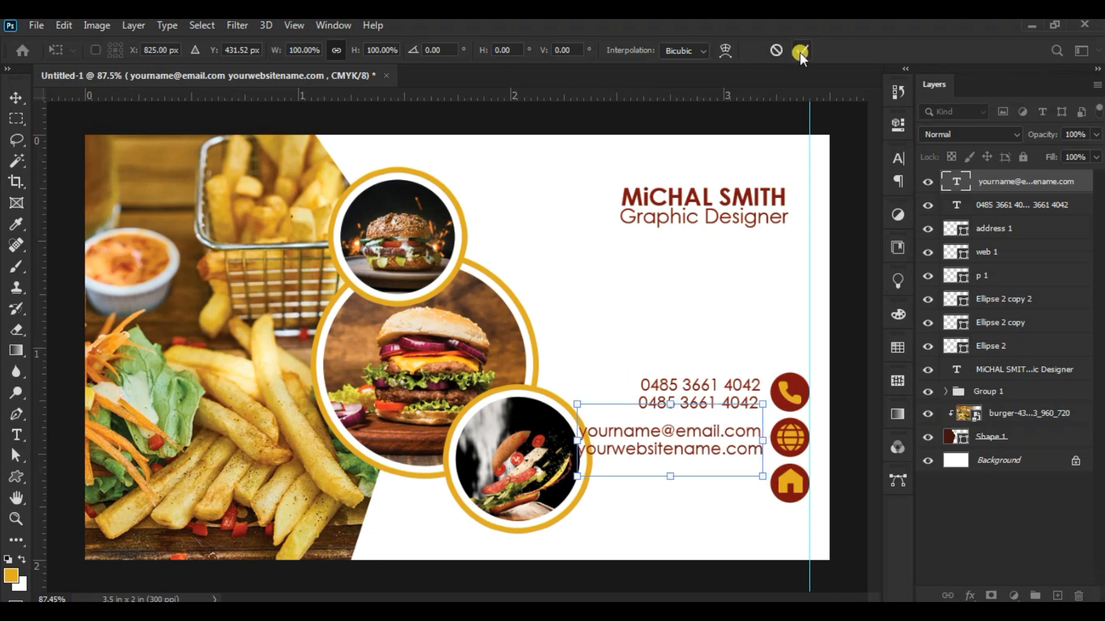
{"action": "left_click", "coordinate": [800, 51]}
- Scale down the group of three circular food photos slightly and shift it left, clear of the contact text
{"action": "left_click", "coordinate": [12, 98]}
{"action": "right_click", "coordinate": [383, 214]}
{"action": "left_click", "coordinate": [395, 216]}
{"action": "key", "text": "ctrl+t"}
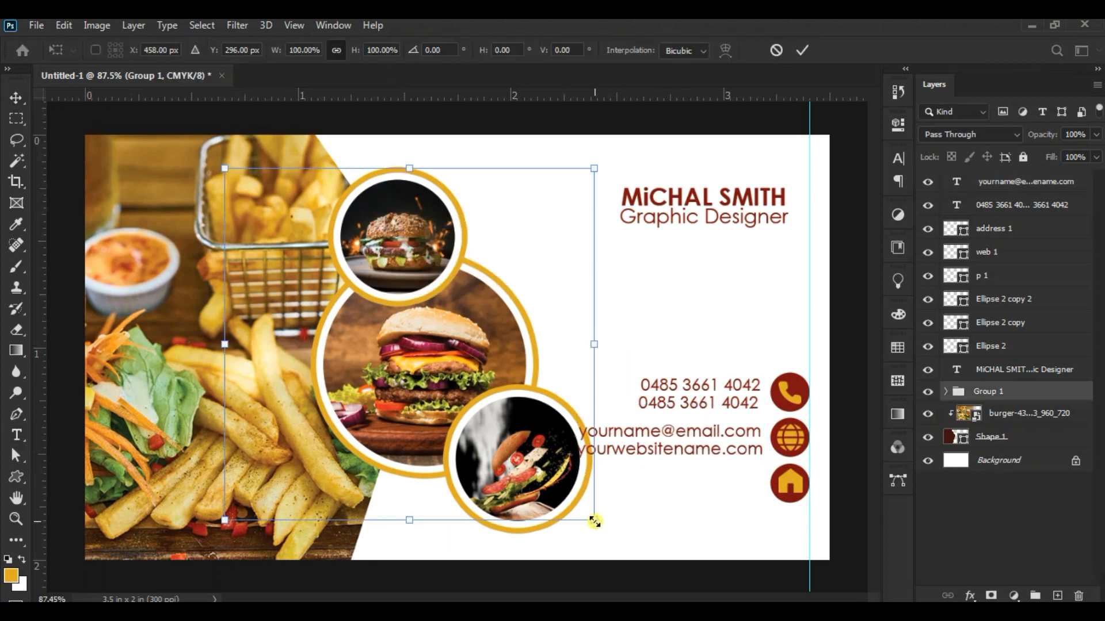
{"action": "left_click_drag", "start_coordinate": [594, 521], "coordinate": [575, 504]}
{"action": "left_click_drag", "start_coordinate": [521, 438], "coordinate": [509, 434]}
{"action": "left_click", "coordinate": [802, 50]}
- Remove the empty line above the e-mail address and move the e-mail and website text down beside the globe icon
{"action": "left_click", "coordinate": [16, 435]}
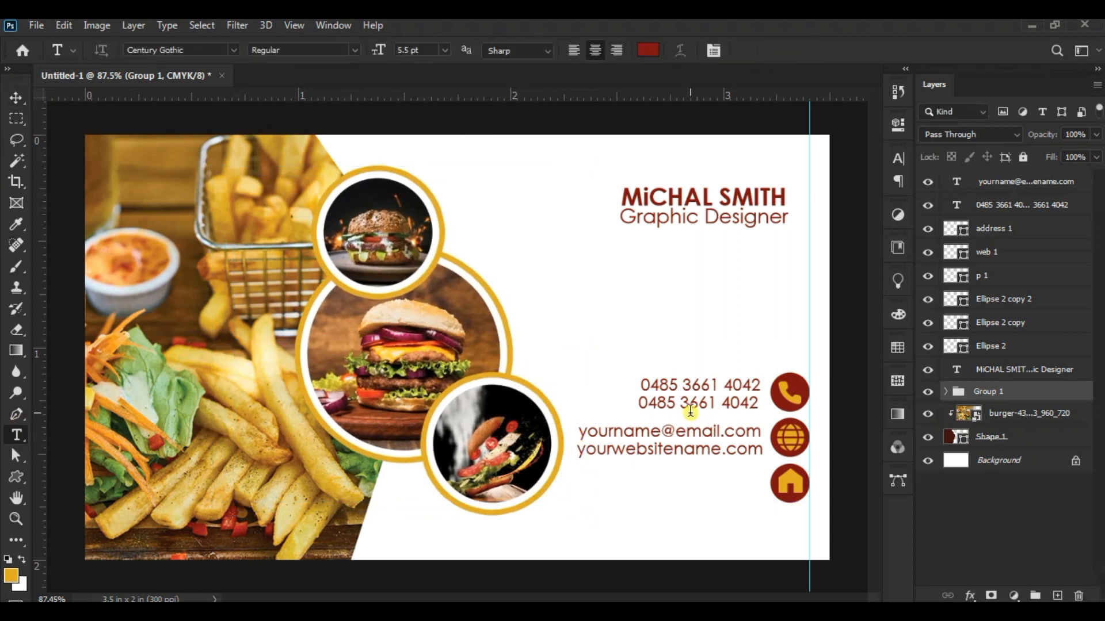
{"action": "left_click", "coordinate": [761, 451]}
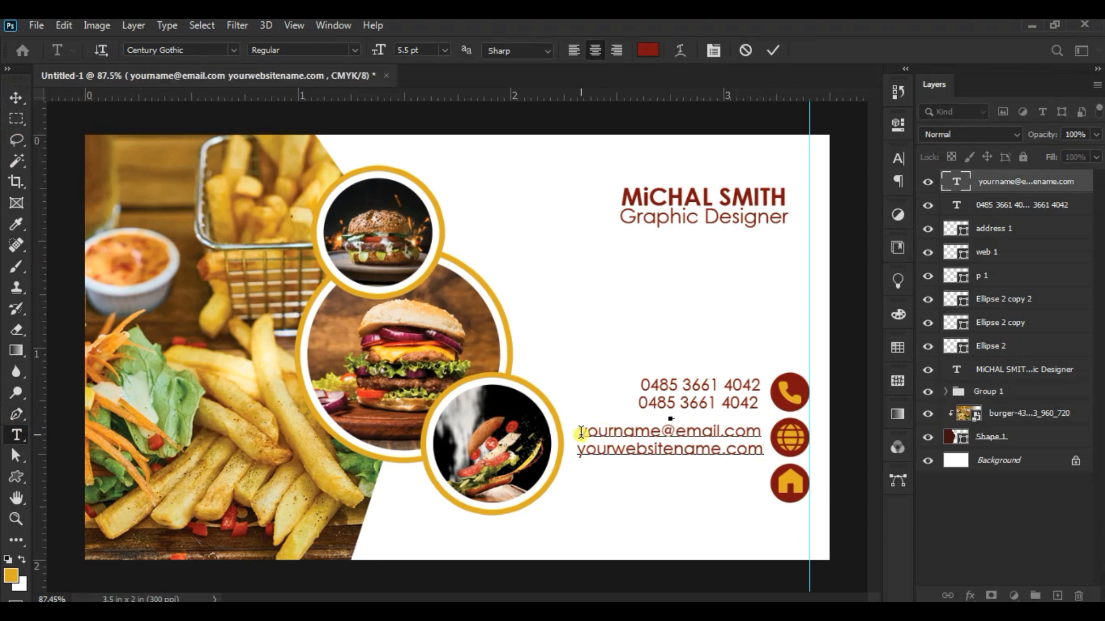
{"action": "key", "text": "Delete"}
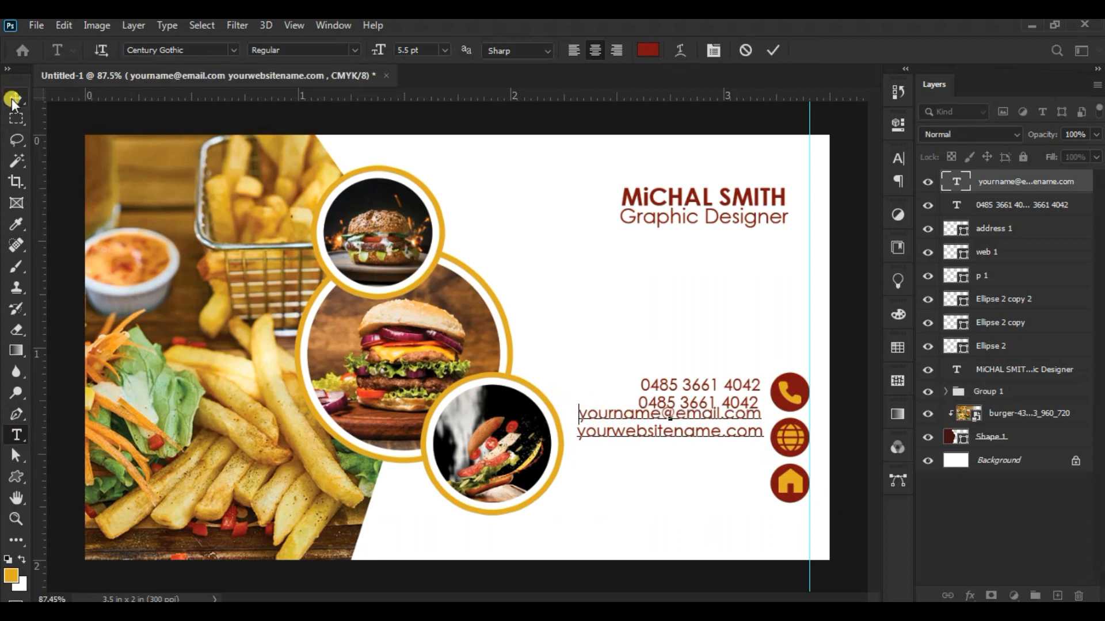
{"action": "left_click", "coordinate": [772, 50]}
{"action": "left_click", "coordinate": [16, 98]}
{"action": "left_click_drag", "start_coordinate": [586, 302], "coordinate": [585, 317]}
- Add a vertical guide at the right edge of the website text and nudge the phone number text right to meet it
{"action": "left_click_drag", "start_coordinate": [41, 403], "coordinate": [764, 403]}
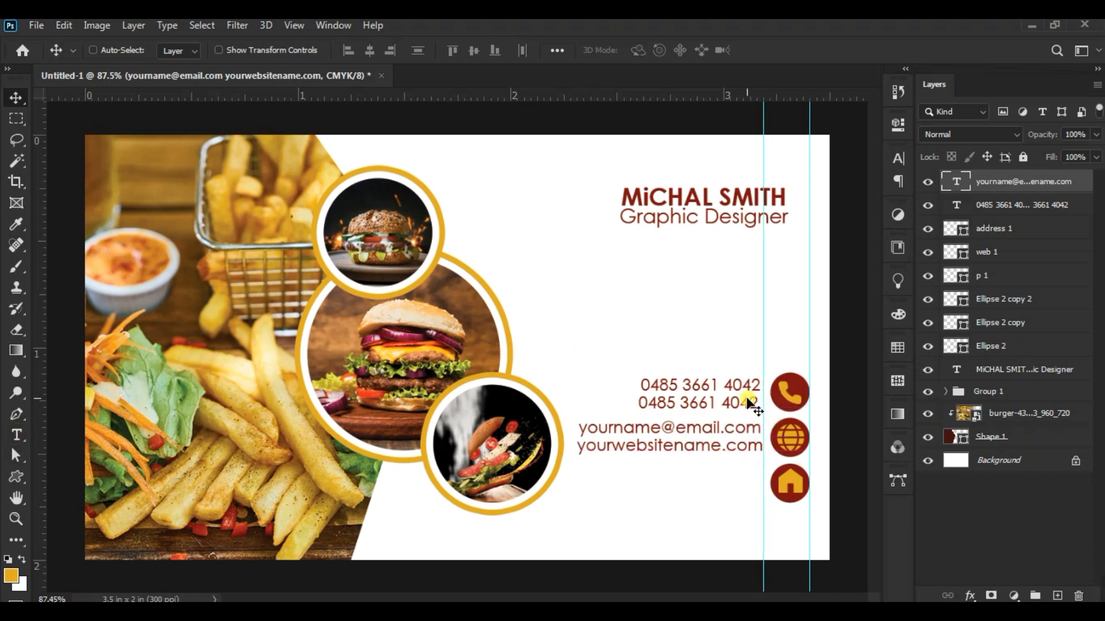
{"action": "right_click", "coordinate": [747, 398]}
{"action": "left_click", "coordinate": [763, 409]}
{"action": "key", "text": "Right"}
{"action": "key", "text": "Right"}
{"action": "key", "text": "Right"}
{"action": "key", "text": "Right"}
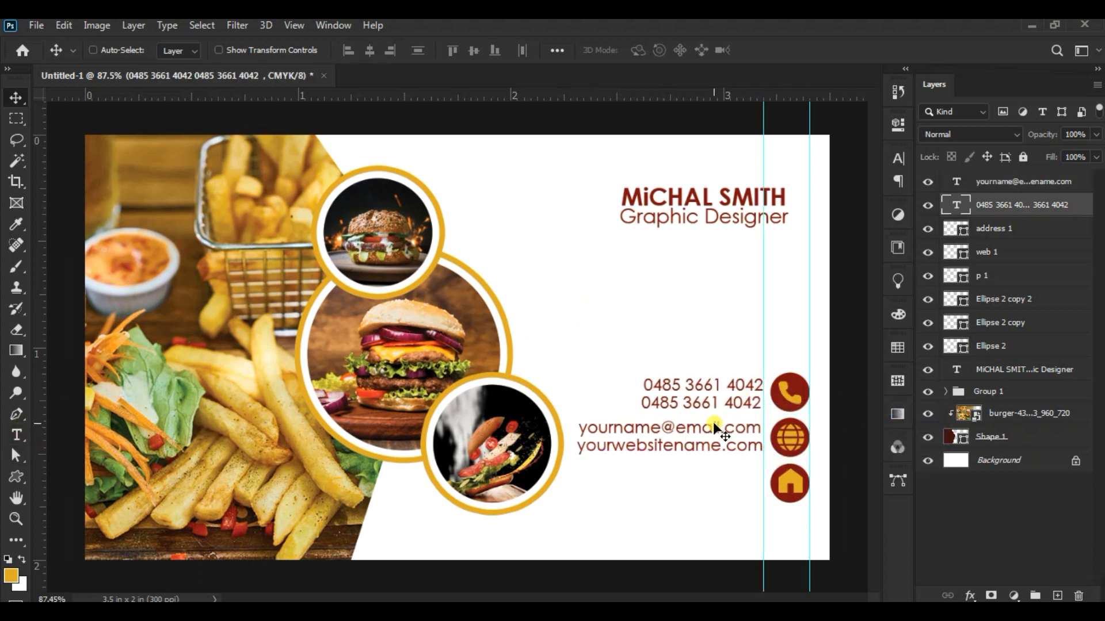
- Duplicate the e-mail and website text straight down beside the house icon
{"action": "right_click", "coordinate": [713, 423]}
{"action": "left_click", "coordinate": [720, 433]}
{"action": "left_click_drag", "start_coordinate": [720, 433], "coordinate": [720, 479]}
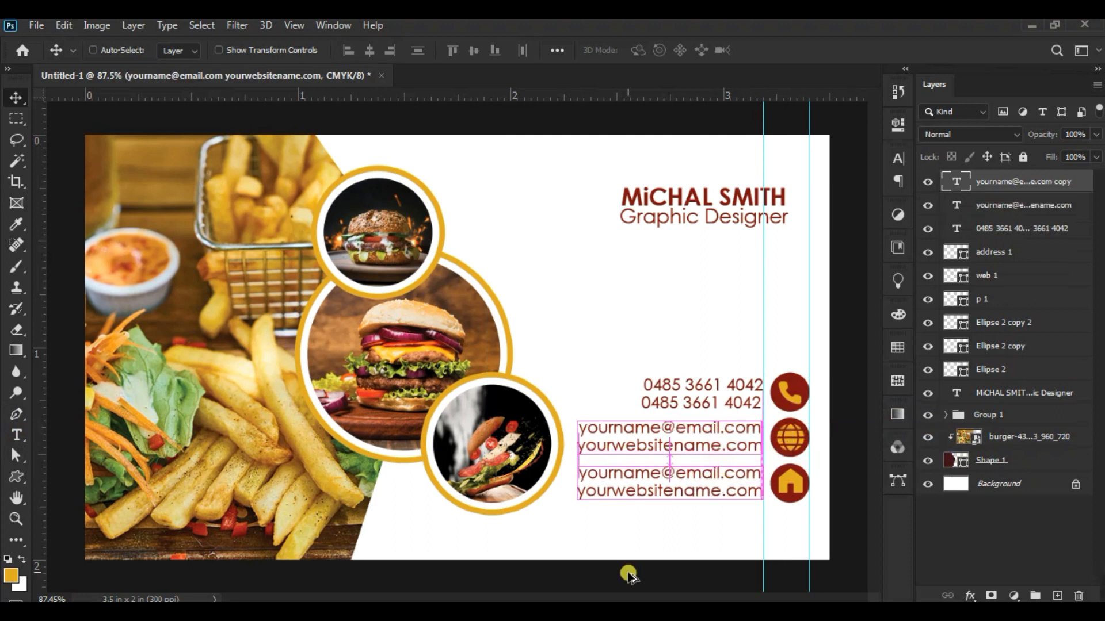
- Copy the address lines from the Notepad text file and replace the duplicated text in Photoshop with them, arranged on two lines
{"action": "key", "text": "alt+Tab"}
{"action": "left_click_drag", "start_coordinate": [211, 391], "coordinate": [374, 435]}
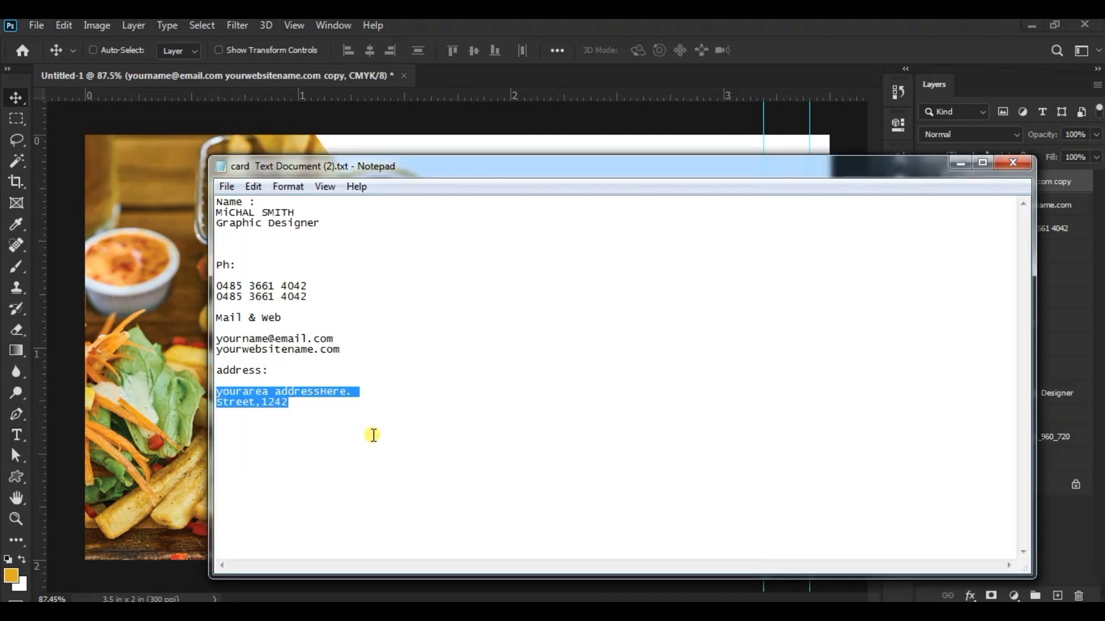
{"action": "key", "text": "alt+Tab"}
{"action": "key", "text": "t"}
{"action": "left_click_drag", "start_coordinate": [587, 473], "coordinate": [764, 518]}
{"action": "type", "text": "yourarea address Here. Street,1242"}
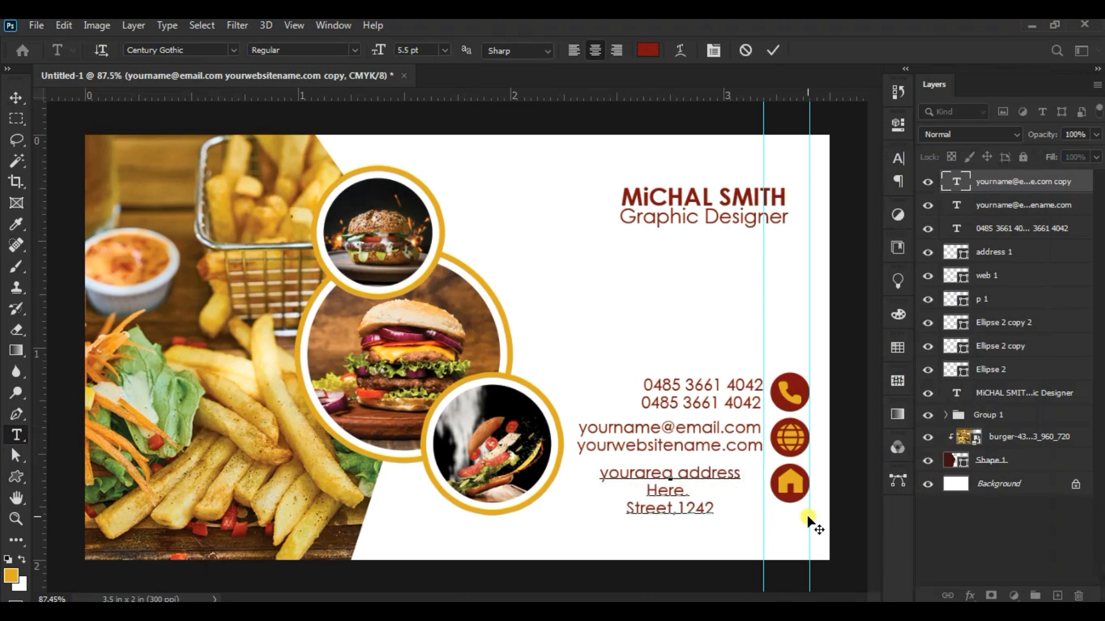
{"action": "left_click", "coordinate": [631, 511]}
{"action": "key", "text": "BackSpace"}
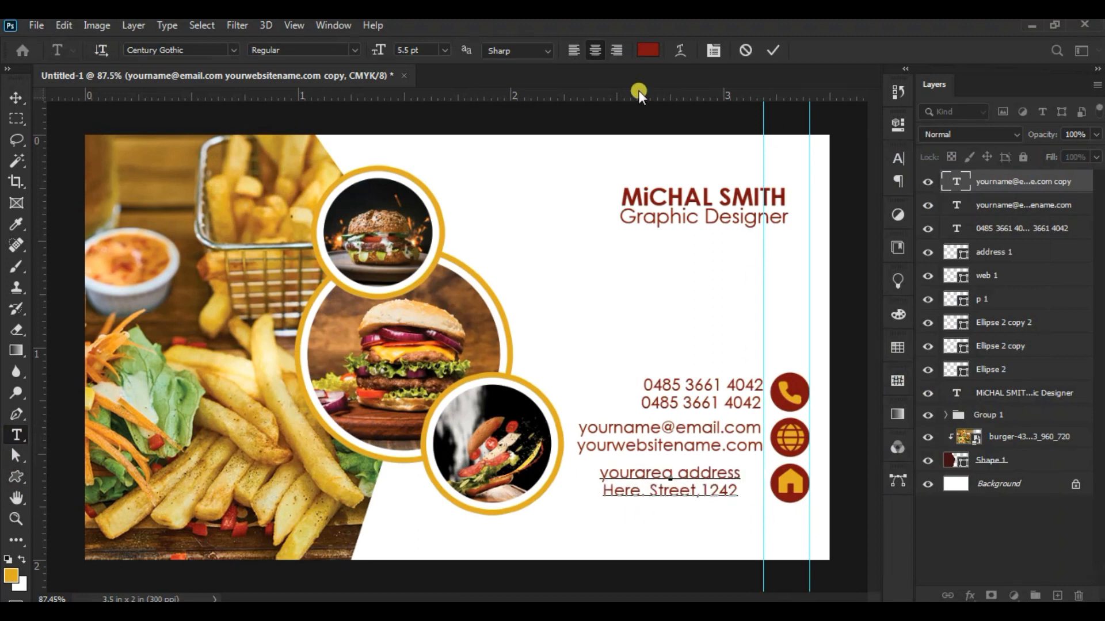
- Right-align the address text and move it right against the vertical guide beside the house icon
{"action": "left_click_drag", "start_coordinate": [596, 472], "coordinate": [753, 495]}
{"action": "left_click", "coordinate": [613, 51]}
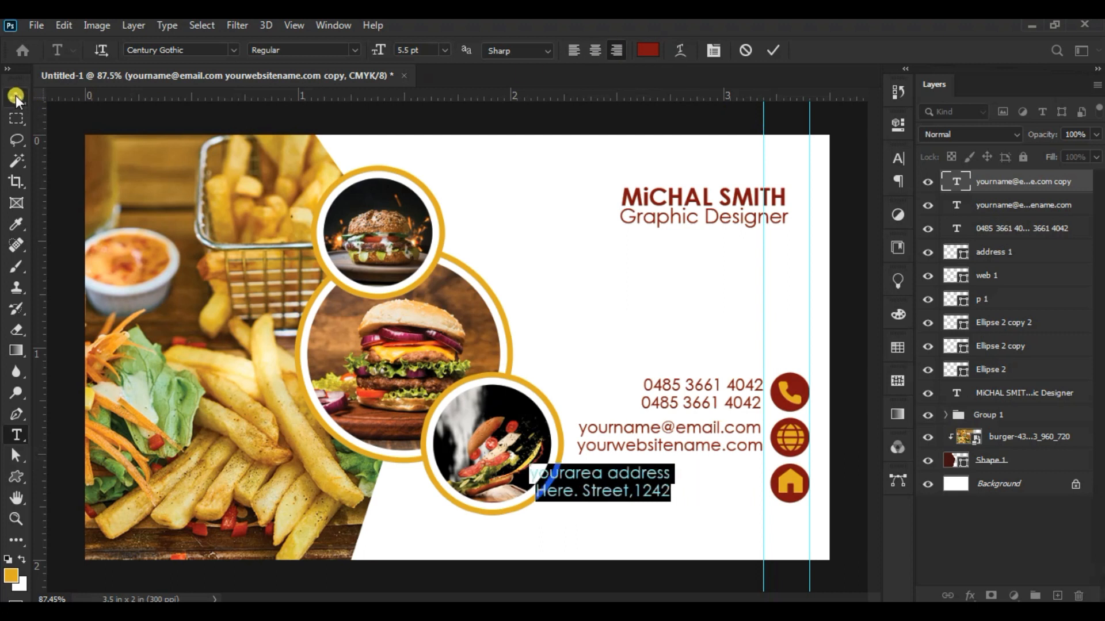
{"action": "left_click", "coordinate": [16, 98]}
{"action": "left_click_drag", "start_coordinate": [623, 481], "coordinate": [708, 481]}
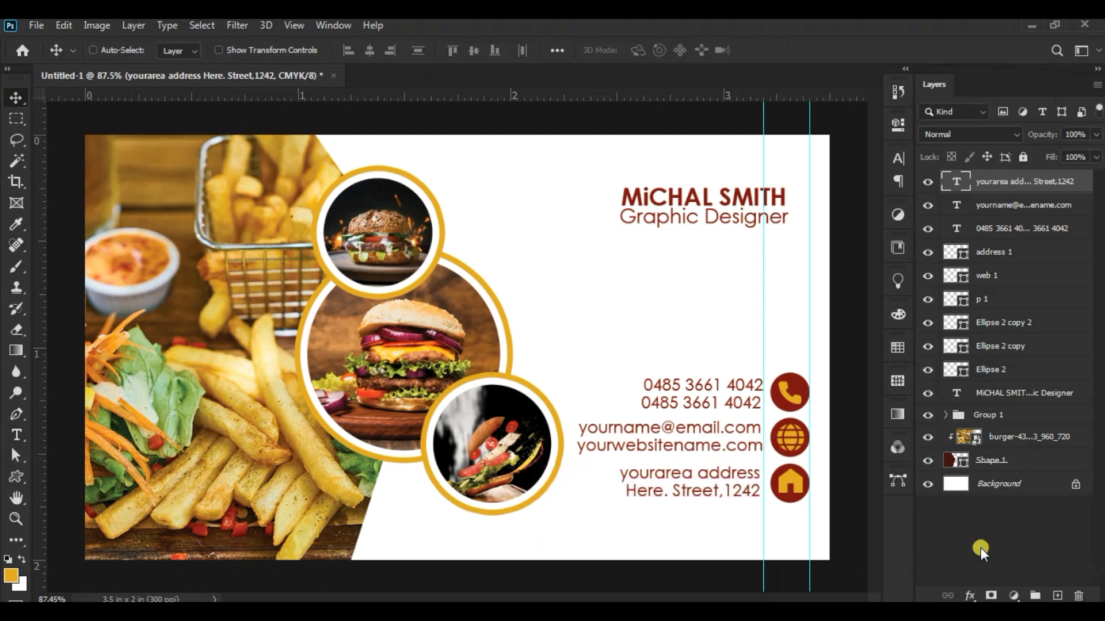
{"action": "key", "text": "Right"}
{"action": "key", "text": "Right"}
{"action": "key", "text": "Right"}
- Nudge the e-mail and website text down slightly
{"action": "right_click", "coordinate": [739, 445]}
{"action": "left_click", "coordinate": [750, 454]}
{"action": "key", "text": "Down"}
- Right-align the e-mail and website text, move it back against the guide beside the globe icon, and nudge it down slightly
{"action": "key", "text": "z"}
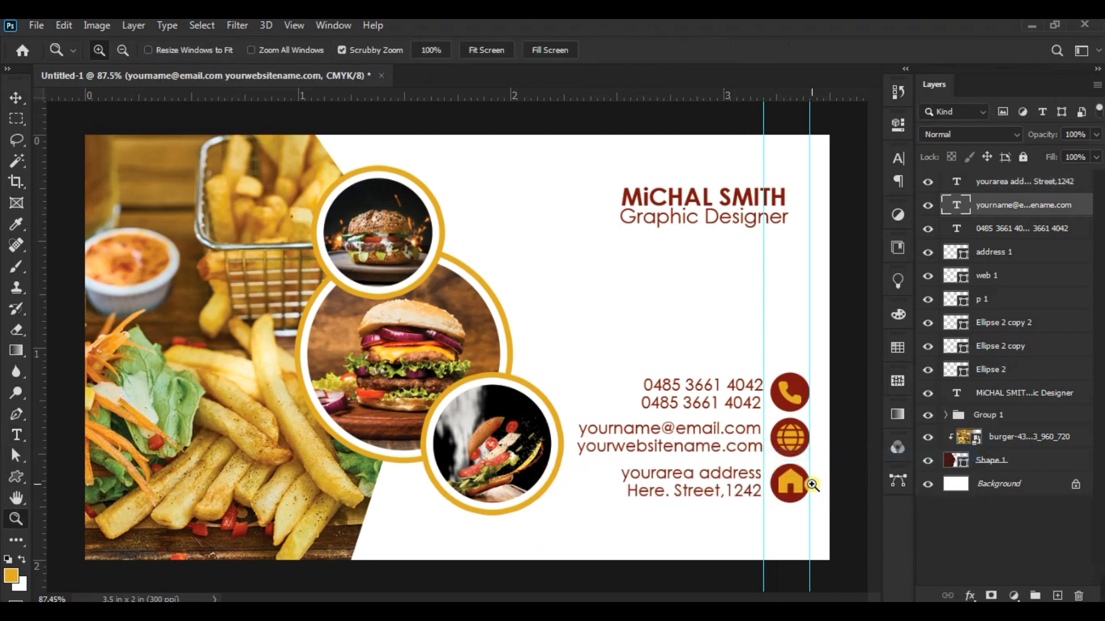
{"action": "left_click_drag", "start_coordinate": [812, 485], "coordinate": [861, 498]}
{"action": "key", "text": "v"}
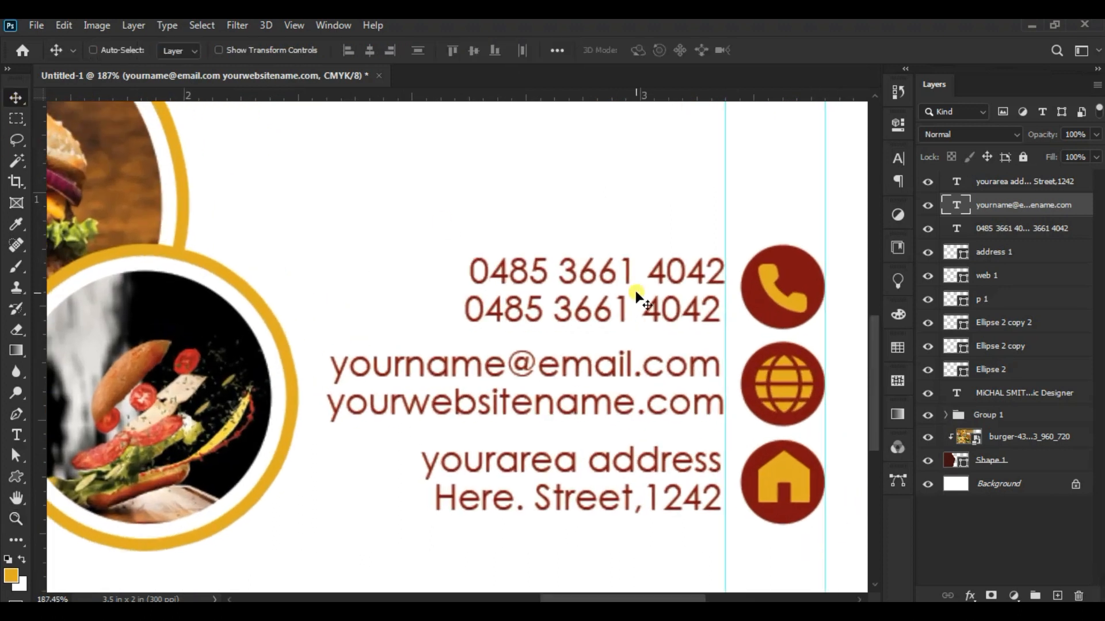
{"action": "key", "text": "t"}
{"action": "double_click", "coordinate": [645, 366]}
{"action": "key", "text": "ctrl+a"}
{"action": "left_click", "coordinate": [615, 51]}
{"action": "left_click", "coordinate": [16, 97]}
{"action": "left_click_drag", "start_coordinate": [465, 413], "coordinate": [665, 412]}
{"action": "key", "text": "ctrl+0"}
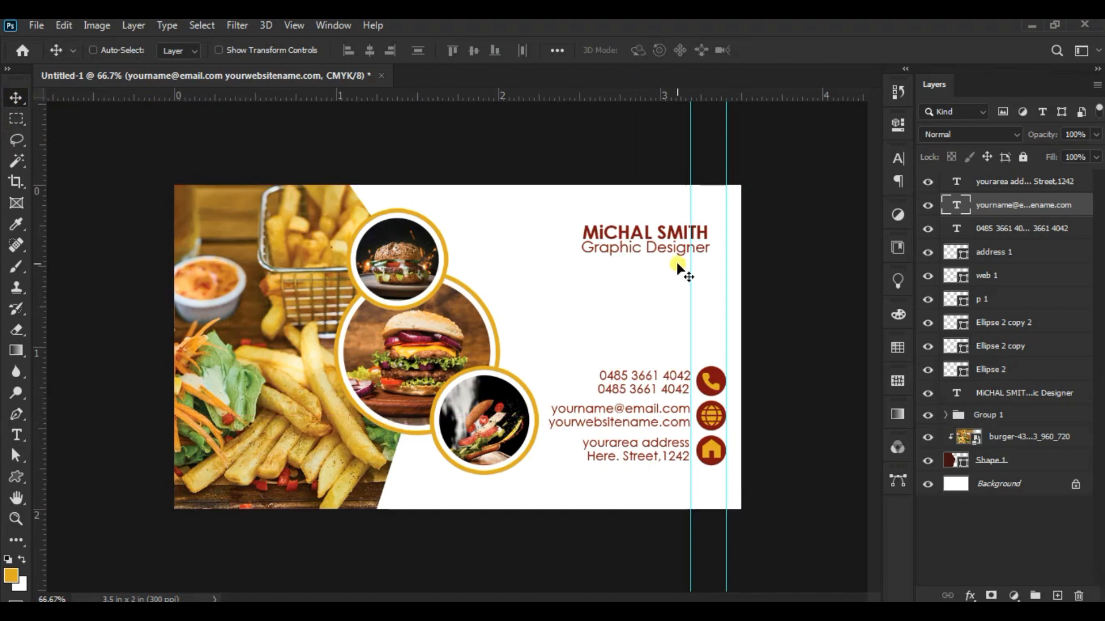
{"action": "key", "text": "Down"}
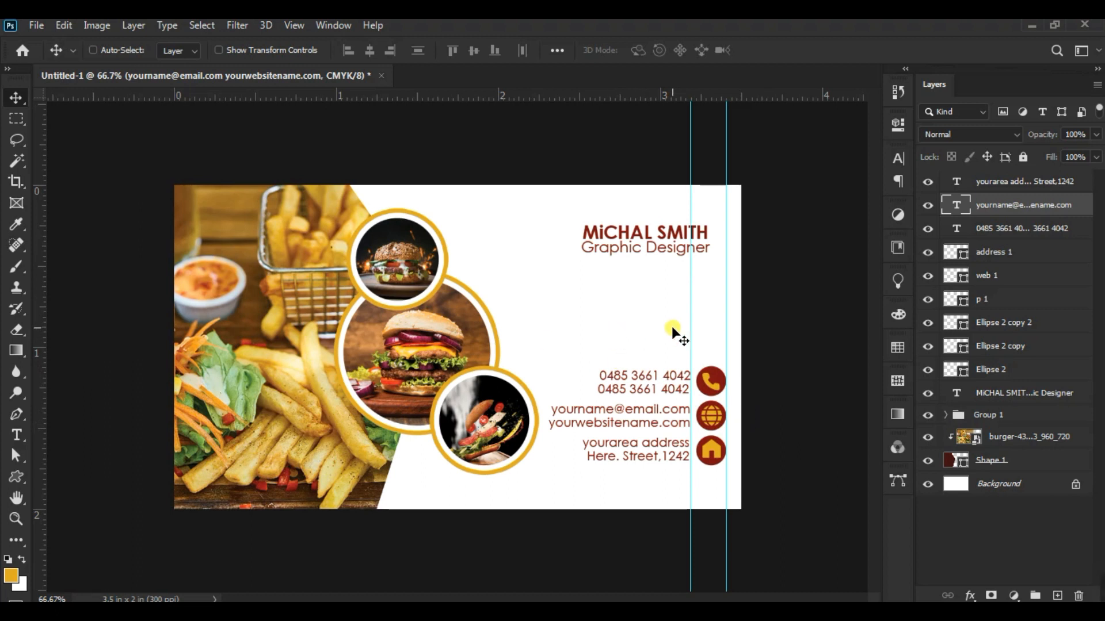
- Hide the guides and draw a yellow rectangle about 495 × 36 px along the card's bottom edge, ending at its bottom-right corner
{"action": "key", "text": "ctrl+semicolon"}
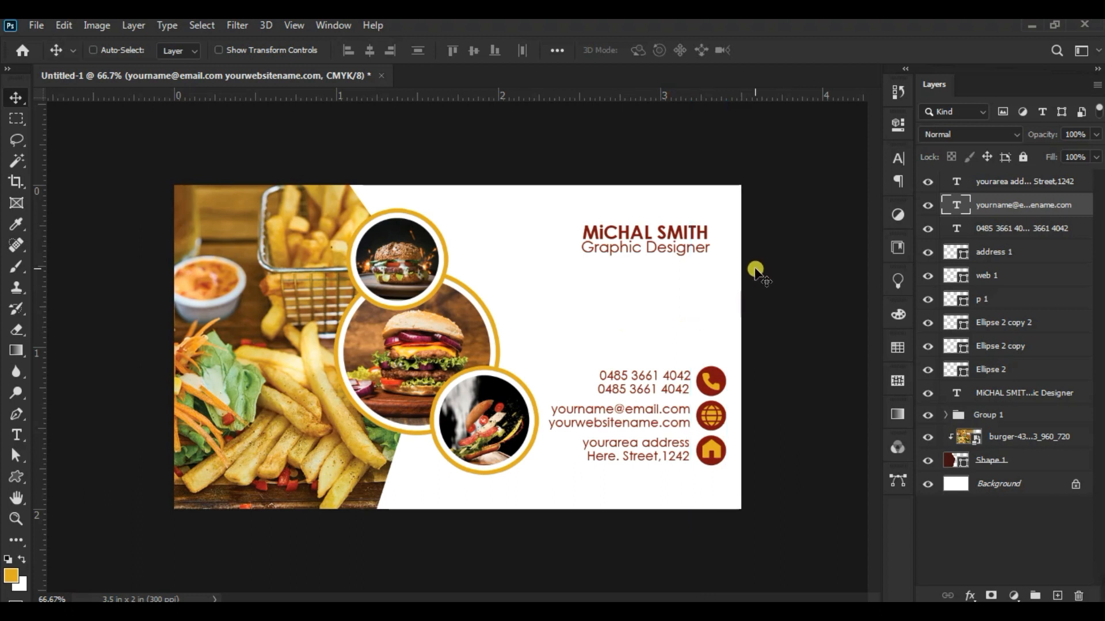
{"action": "left_click", "coordinate": [709, 376], "text": "ctrl"}
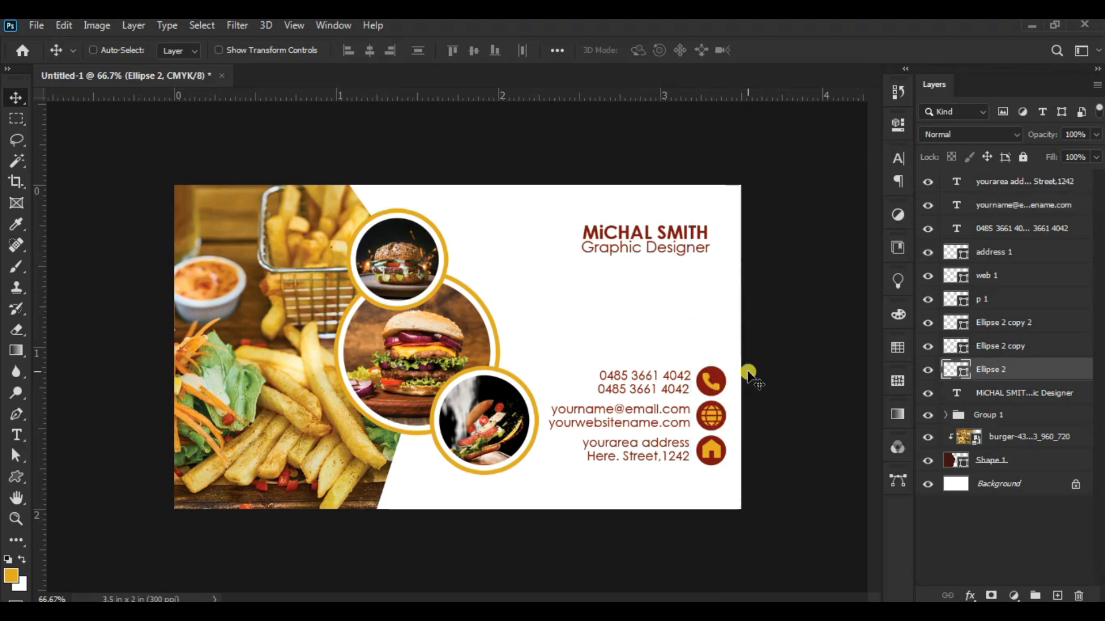
{"action": "key", "text": "ctrl+t"}
{"action": "left_click", "coordinate": [12, 96]}
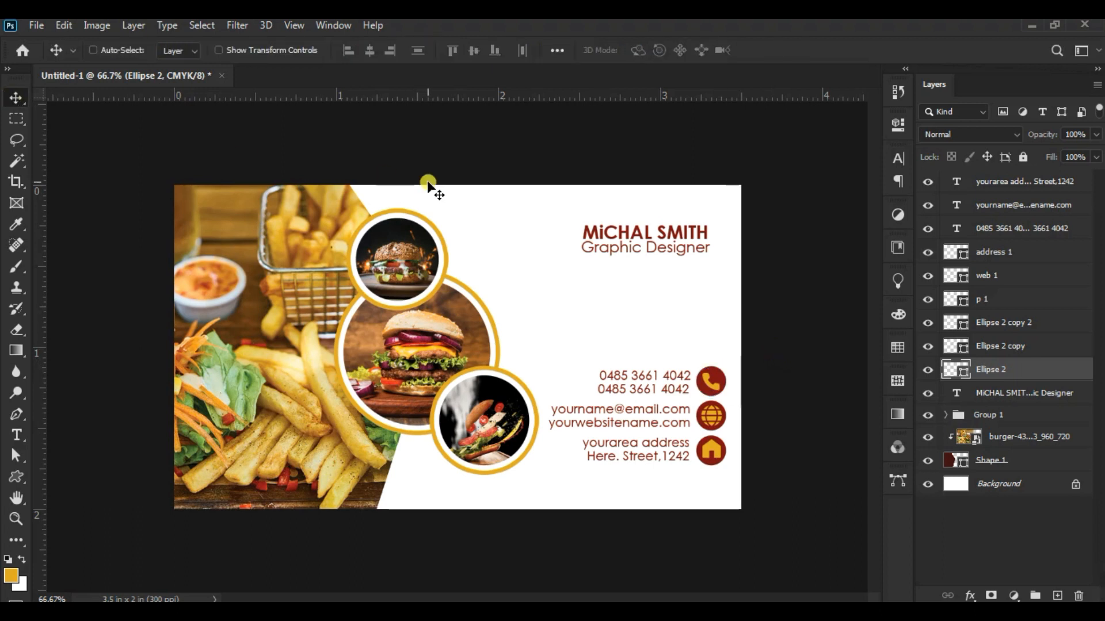
{"action": "left_click", "coordinate": [18, 473]}
{"action": "left_click", "coordinate": [68, 476]}
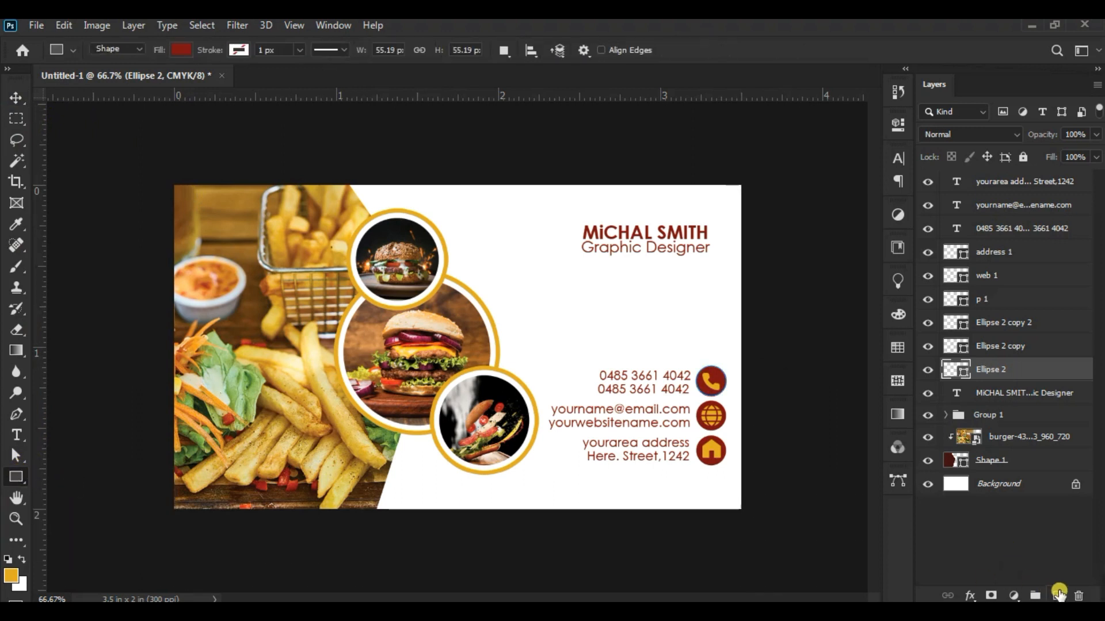
{"action": "left_click", "coordinate": [1058, 595]}
{"action": "left_click_drag", "start_coordinate": [740, 511], "coordinate": [474, 491]}
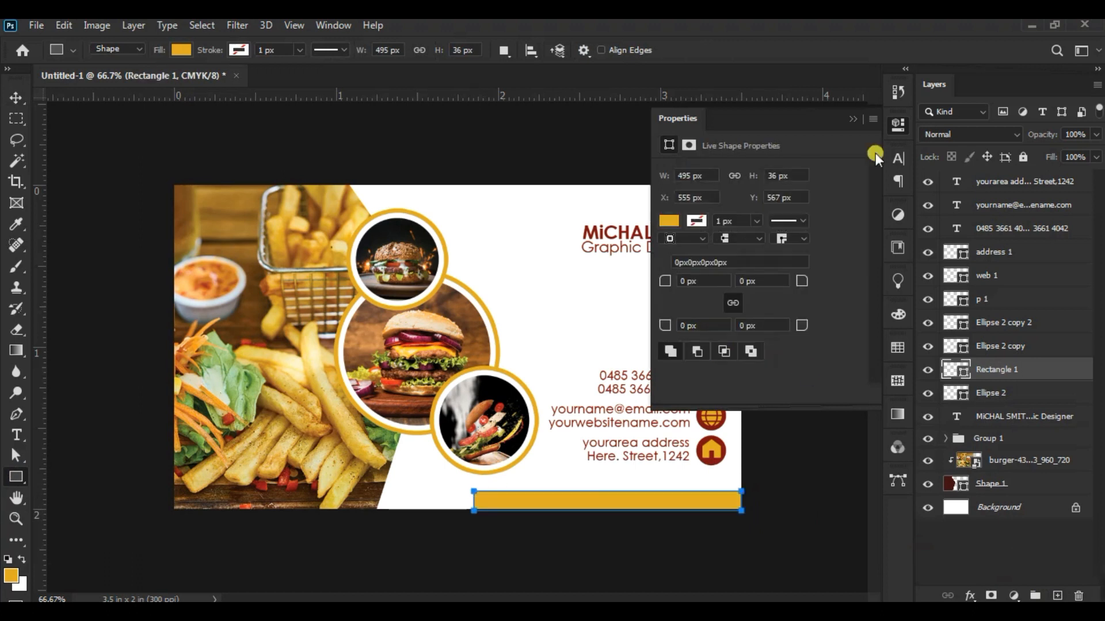
{"action": "left_click", "coordinate": [850, 111]}
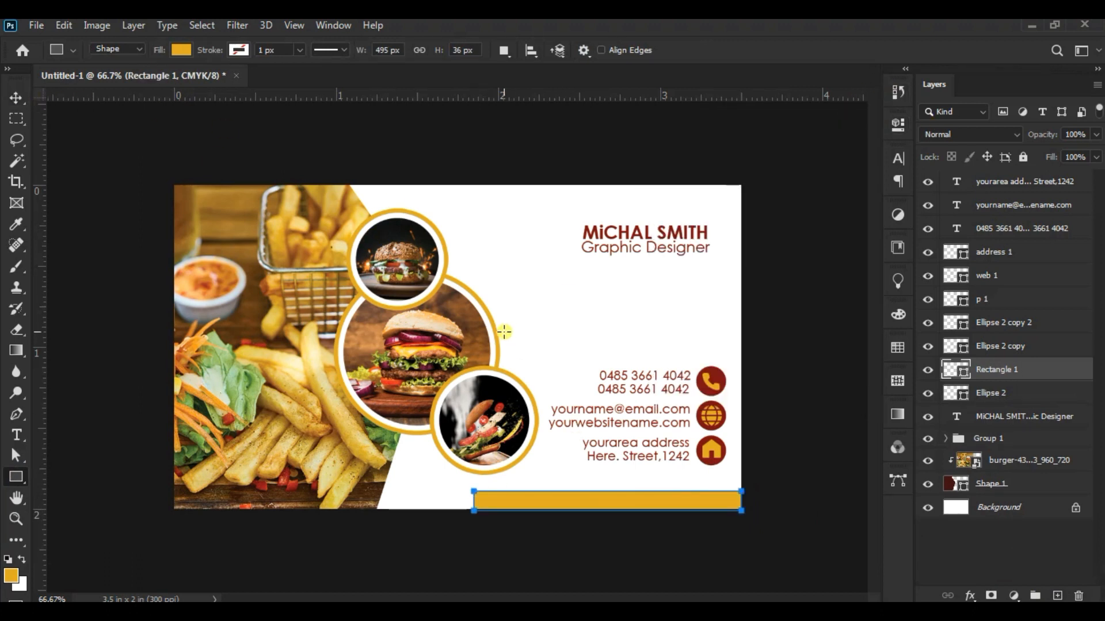
- Narrow the yellow bar to about 94.14% of its width, keeping it flush with the card's right edge
{"action": "left_click", "coordinate": [15, 99]}
{"action": "left_click", "coordinate": [56, 23]}
{"action": "left_click", "coordinate": [104, 377]}
{"action": "left_click_drag", "start_coordinate": [549, 502], "coordinate": [568, 504]}
{"action": "left_click_drag", "start_coordinate": [762, 504], "coordinate": [741, 504]}
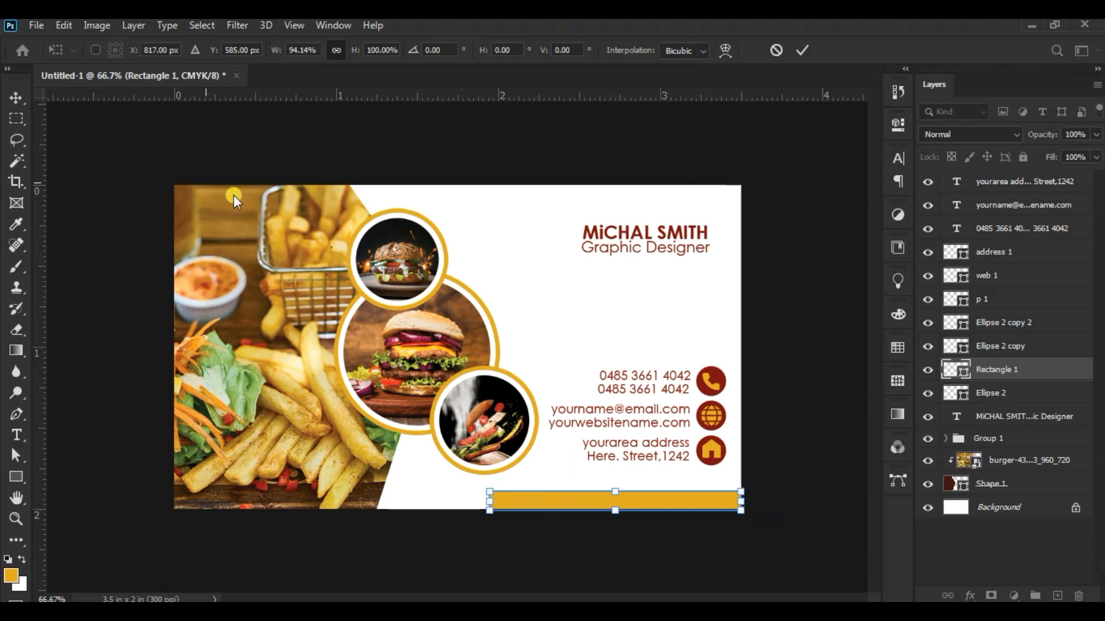
{"action": "left_click", "coordinate": [805, 50]}
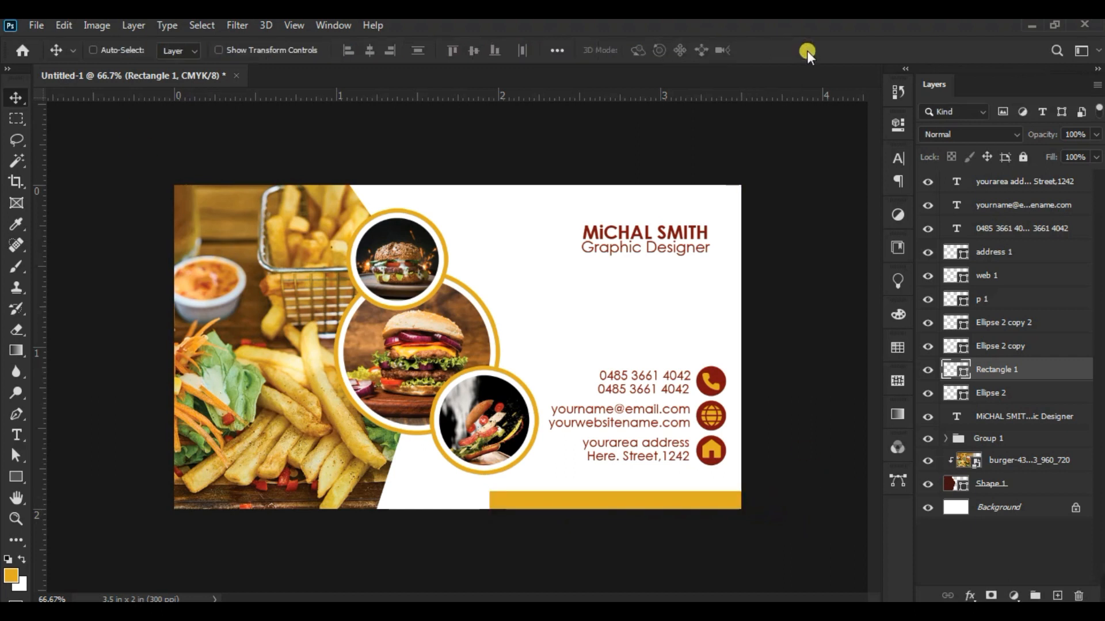
- Show the guides and place the file st.eps into the card as an embedded object
{"action": "key", "text": "ctrl+semicolon"}
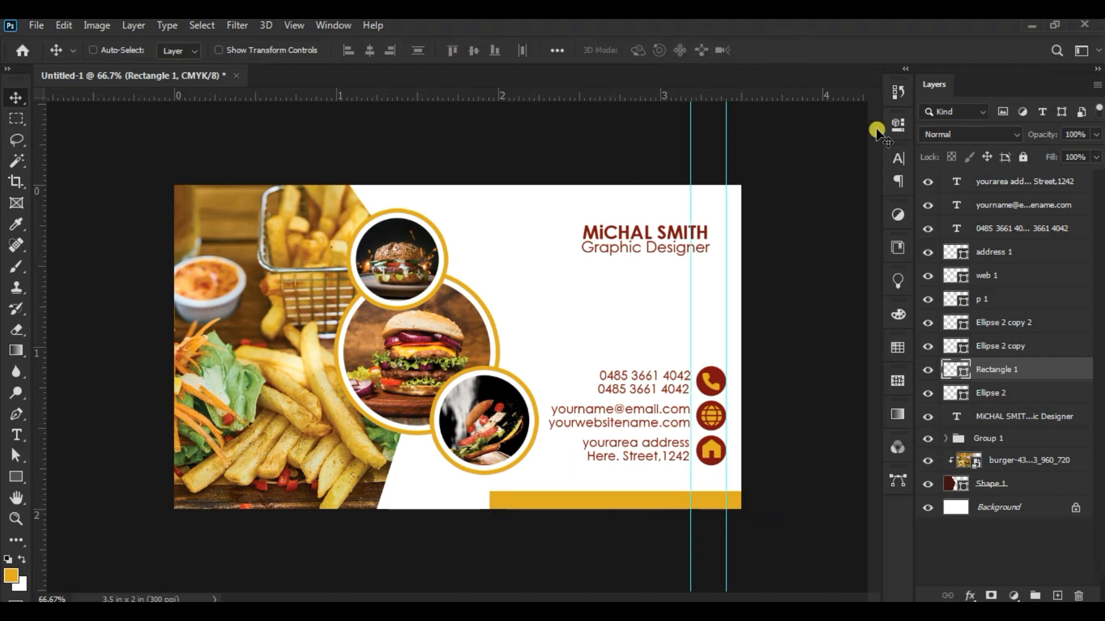
{"action": "left_click", "coordinate": [38, 26]}
{"action": "left_click", "coordinate": [86, 332]}
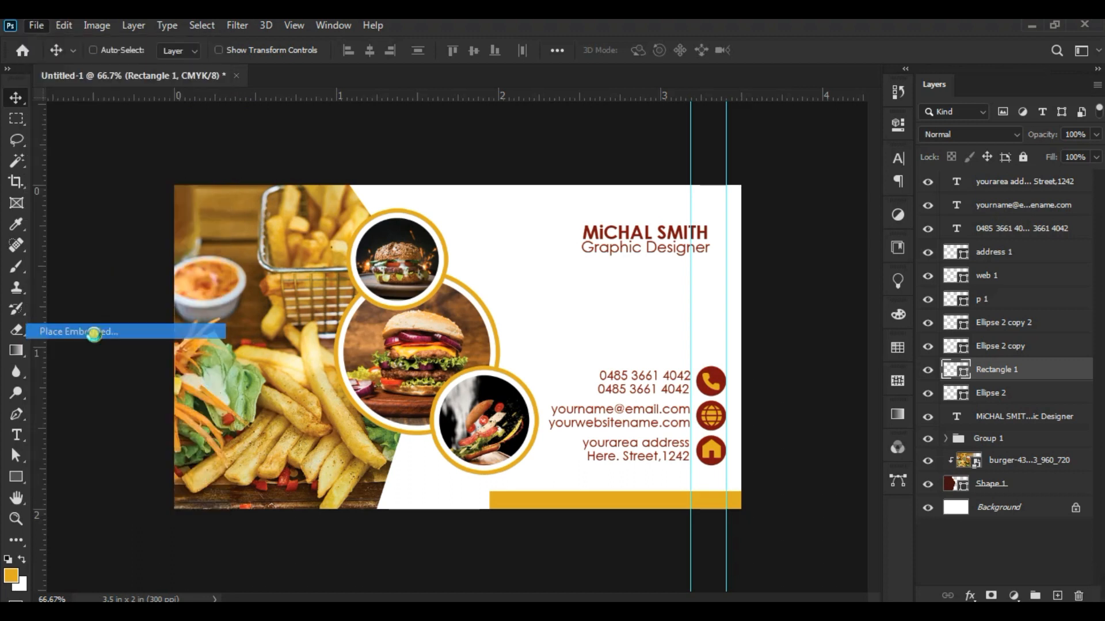
{"action": "left_click", "coordinate": [703, 164]}
{"action": "left_click", "coordinate": [702, 470]}
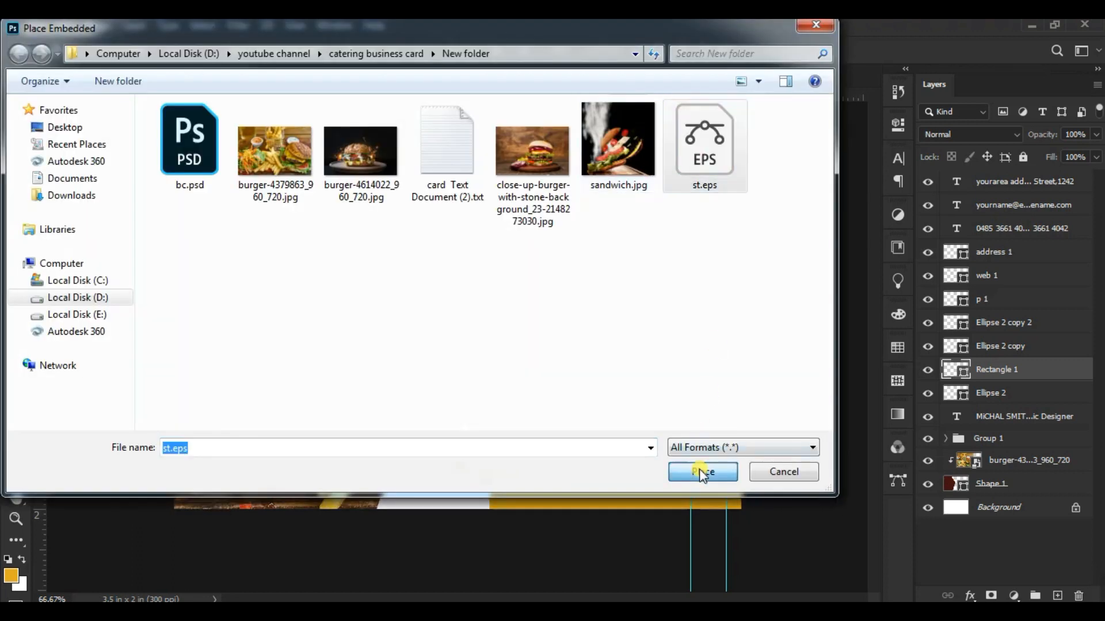
- Scale the chef illustration to about 9.48% and position it just left of the name and job title text
{"action": "left_click_drag", "start_coordinate": [583, 191], "coordinate": [601, 252]}
{"action": "left_click_drag", "start_coordinate": [579, 210], "coordinate": [571, 210]}
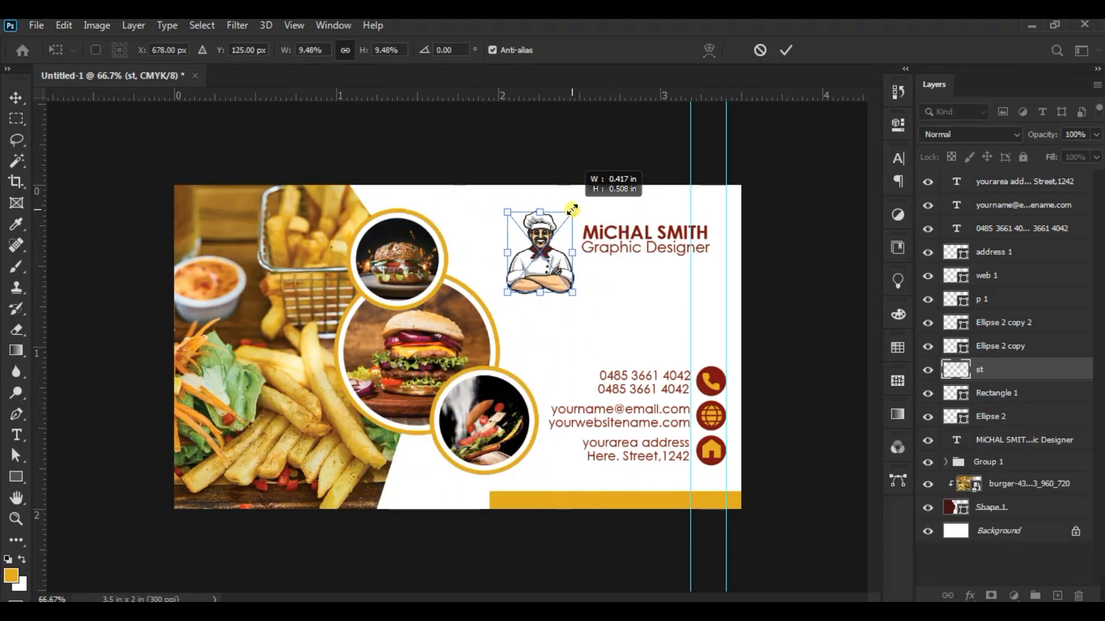
{"action": "left_click", "coordinate": [786, 50]}
{"action": "left_click_drag", "start_coordinate": [575, 167], "coordinate": [583, 162]}
- Scale the name and job title text down to about 96.17%
{"action": "right_click", "coordinate": [641, 236]}
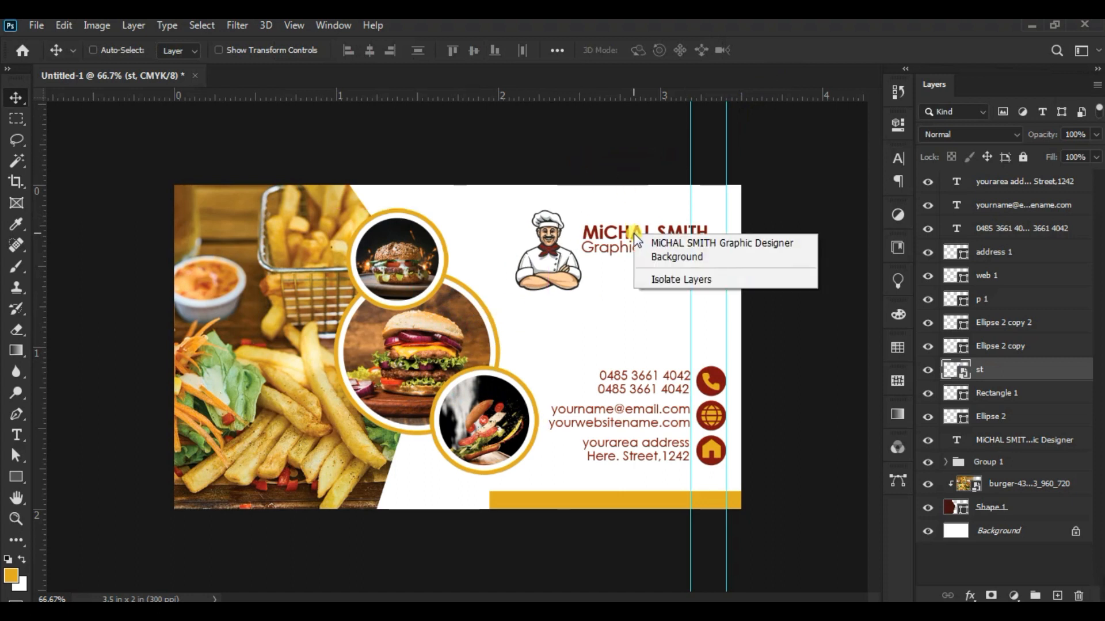
{"action": "left_click", "coordinate": [645, 241]}
{"action": "left_click", "coordinate": [74, 26]}
{"action": "left_click", "coordinate": [109, 376]}
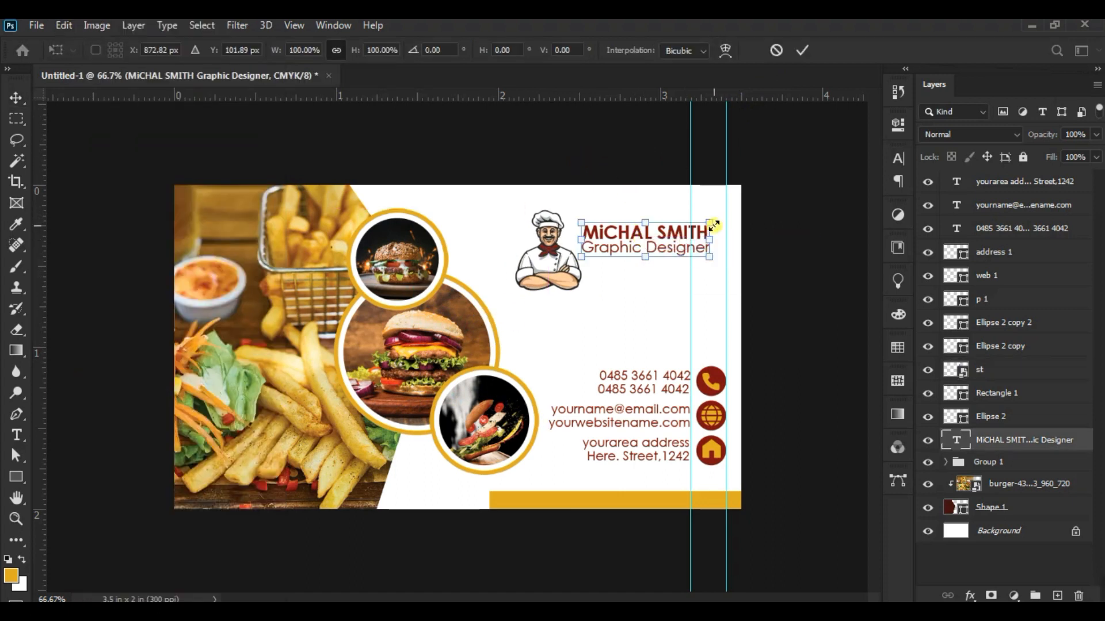
{"action": "mouse_move", "coordinate": [711, 221]}
{"action": "left_mouse_down"}
{"action": "mouse_move", "coordinate": [719, 213]}
{"action": "mouse_move", "coordinate": [709, 222]}
{"action": "left_mouse_up"}
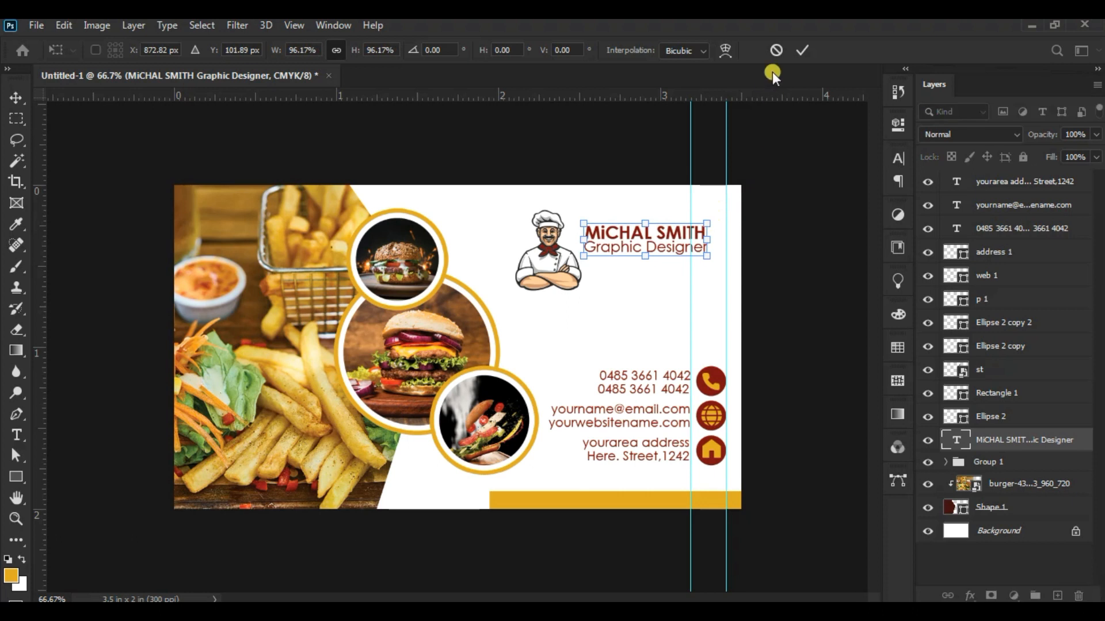
{"action": "left_click", "coordinate": [802, 51]}
- Recolor the "Graphic Designer" line with the yellow of the bottom bar
{"action": "left_click", "coordinate": [16, 435]}
{"action": "left_click_drag", "start_coordinate": [582, 247], "coordinate": [737, 249]}
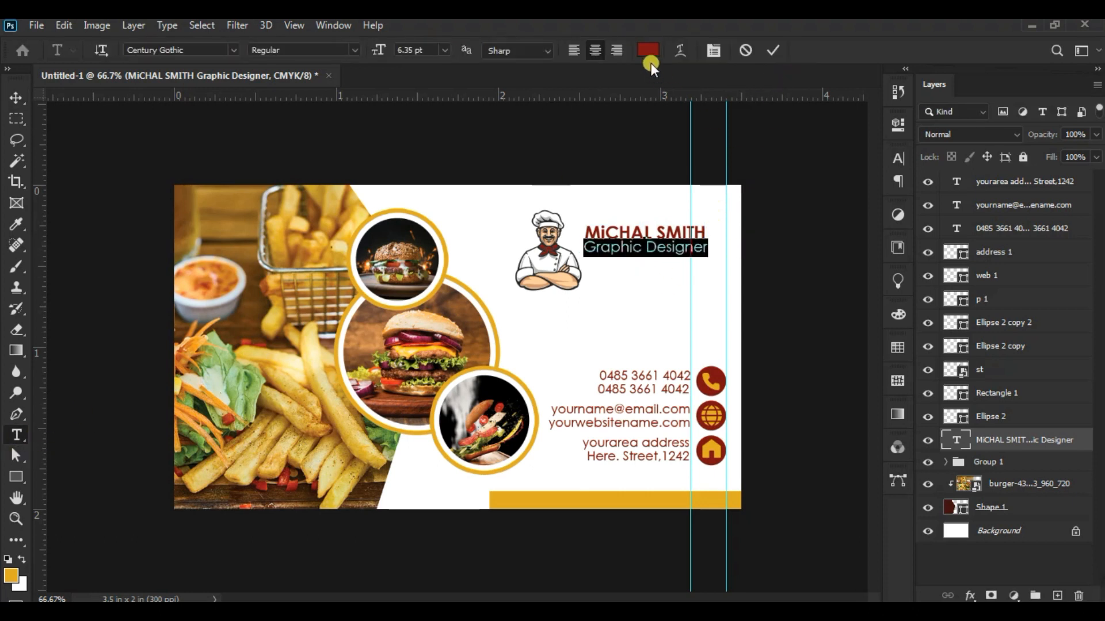
{"action": "left_click", "coordinate": [648, 50]}
{"action": "left_click", "coordinate": [568, 494]}
{"action": "key", "text": "Return"}
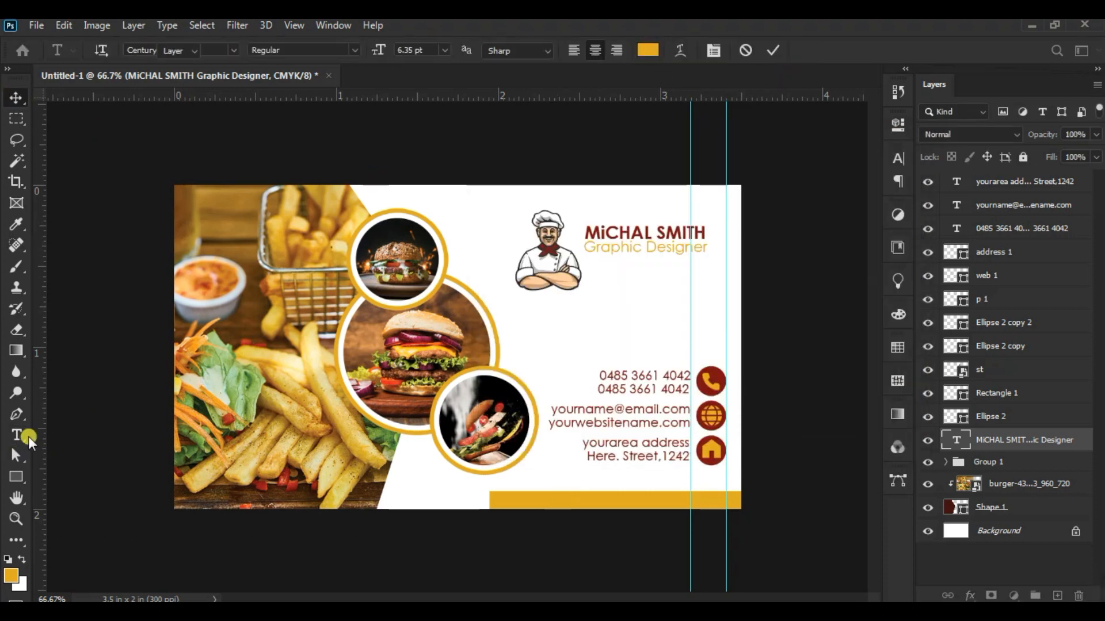
{"action": "left_click", "coordinate": [16, 477]}
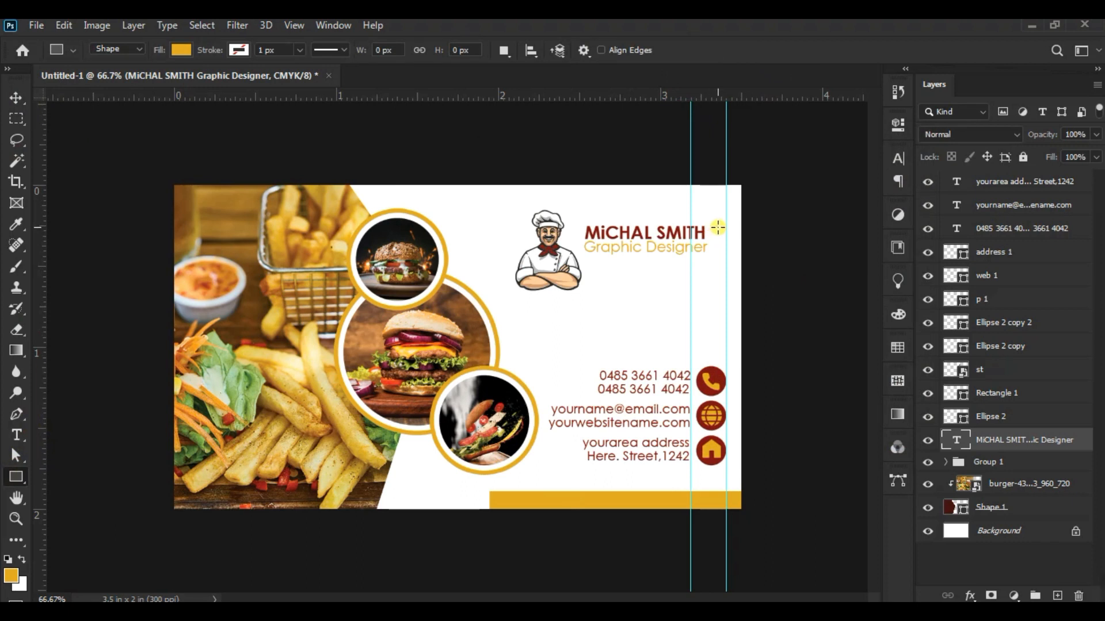
{"action": "key", "text": "ctrl+plus"}
{"action": "key", "text": "ctrl+minus"}
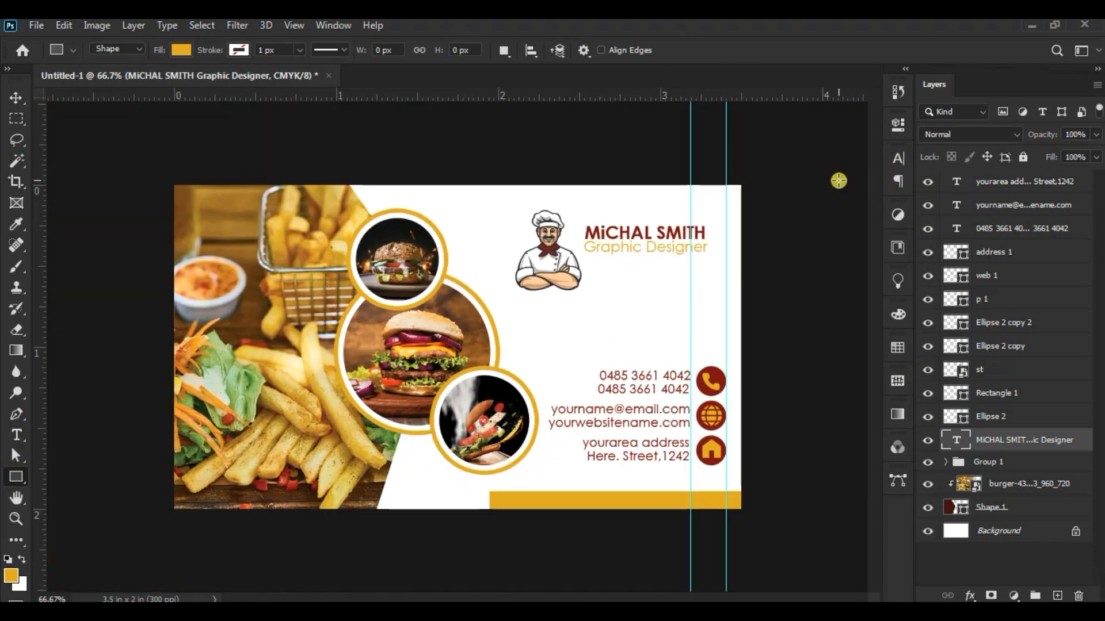
{"action": "key", "text": "z"}
{"action": "left_click_drag", "start_coordinate": [654, 301], "coordinate": [728, 302]}
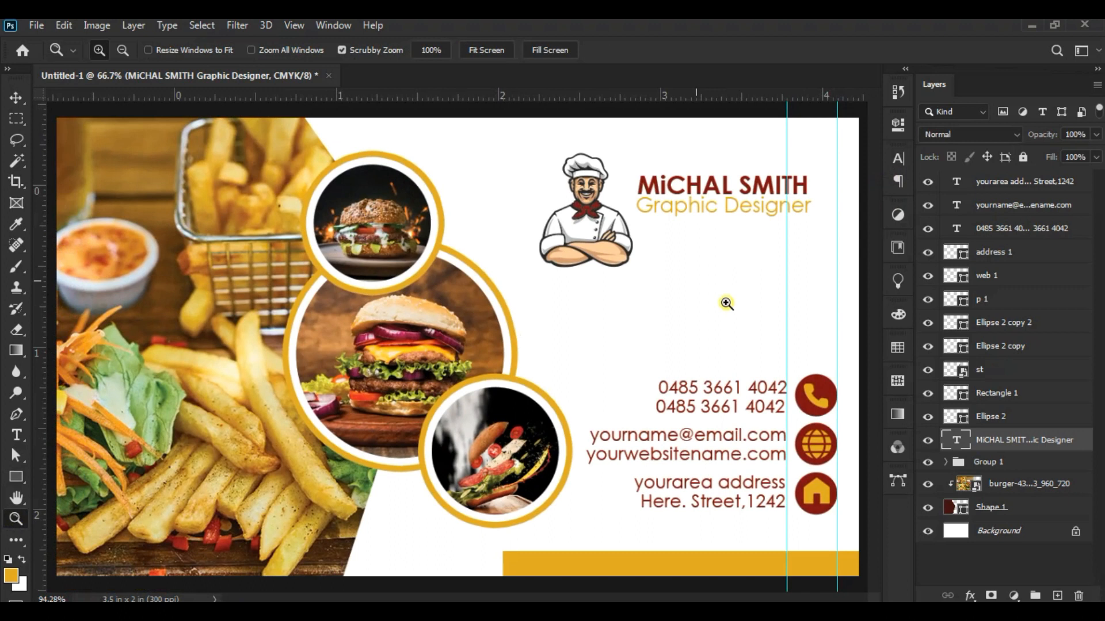
- Draw a yellow vertical bar about 14 × 52 px beside the name and job title, then narrow it from its left side
{"action": "left_click", "coordinate": [14, 479]}
{"action": "left_click_drag", "start_coordinate": [827, 176], "coordinate": [831, 213]}
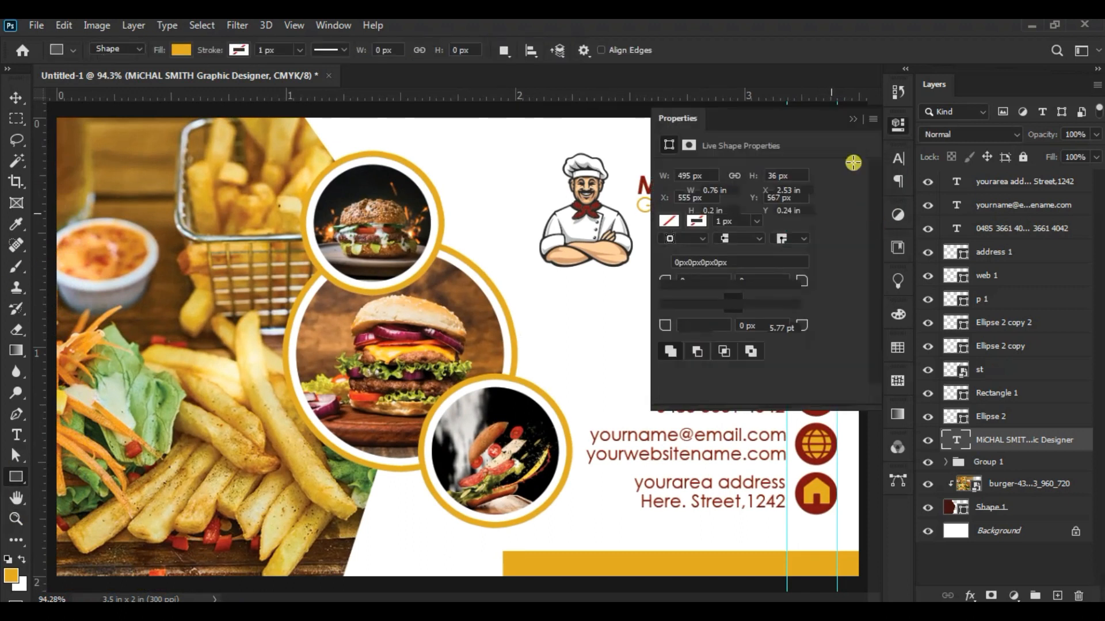
{"action": "left_click", "coordinate": [15, 97]}
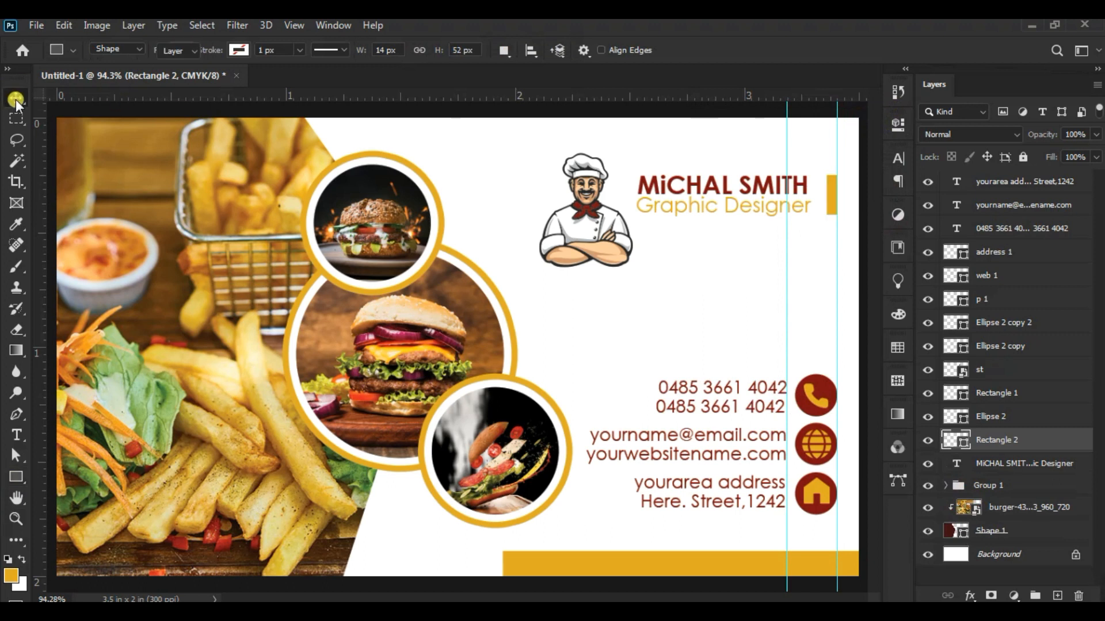
{"action": "left_click", "coordinate": [63, 25]}
{"action": "left_click", "coordinate": [153, 378]}
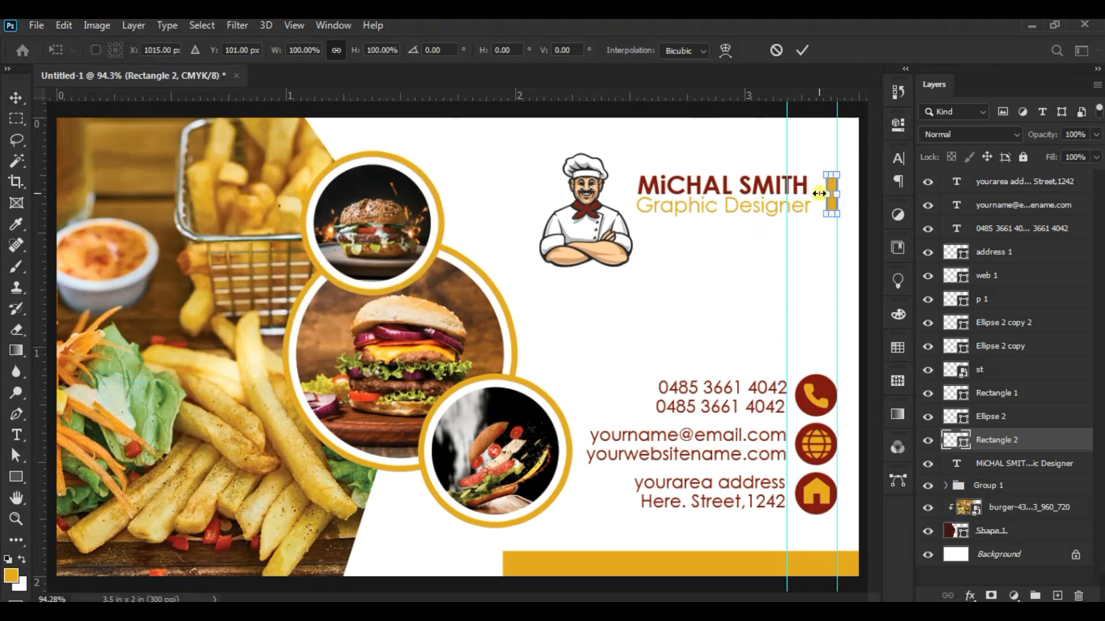
{"action": "left_click_drag", "start_coordinate": [827, 195], "coordinate": [832, 195]}
{"action": "left_click", "coordinate": [16, 98]}
- Nudge the name and job title text slightly right and down towards the yellow vertical bar
{"action": "right_click", "coordinate": [764, 185]}
{"action": "left_click", "coordinate": [774, 192]}
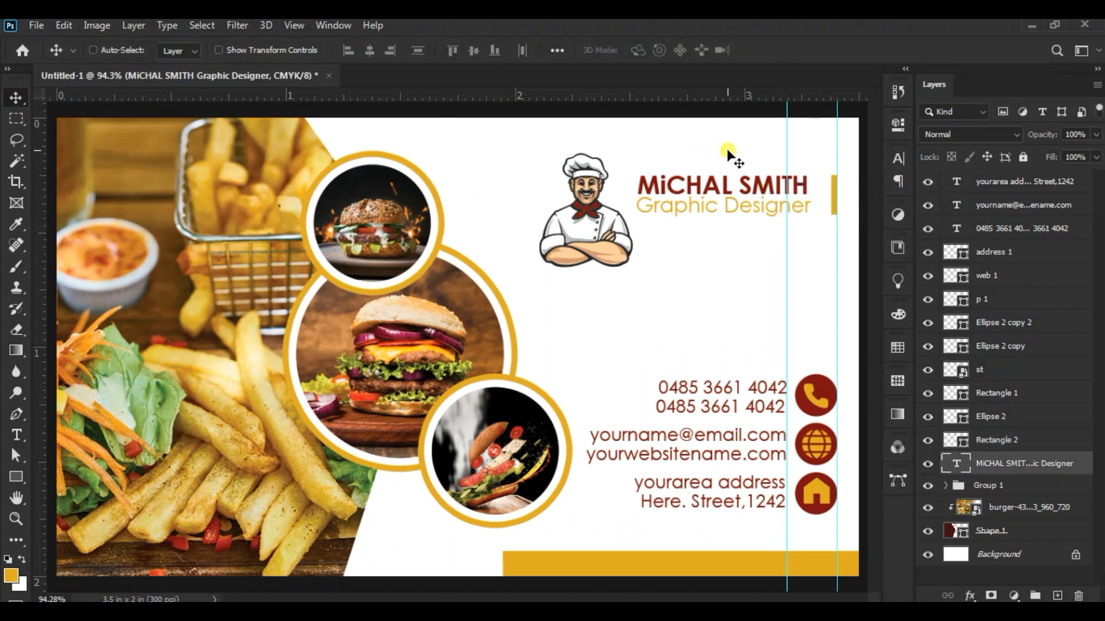
{"action": "left_click", "coordinate": [61, 25]}
{"action": "left_click", "coordinate": [167, 378]}
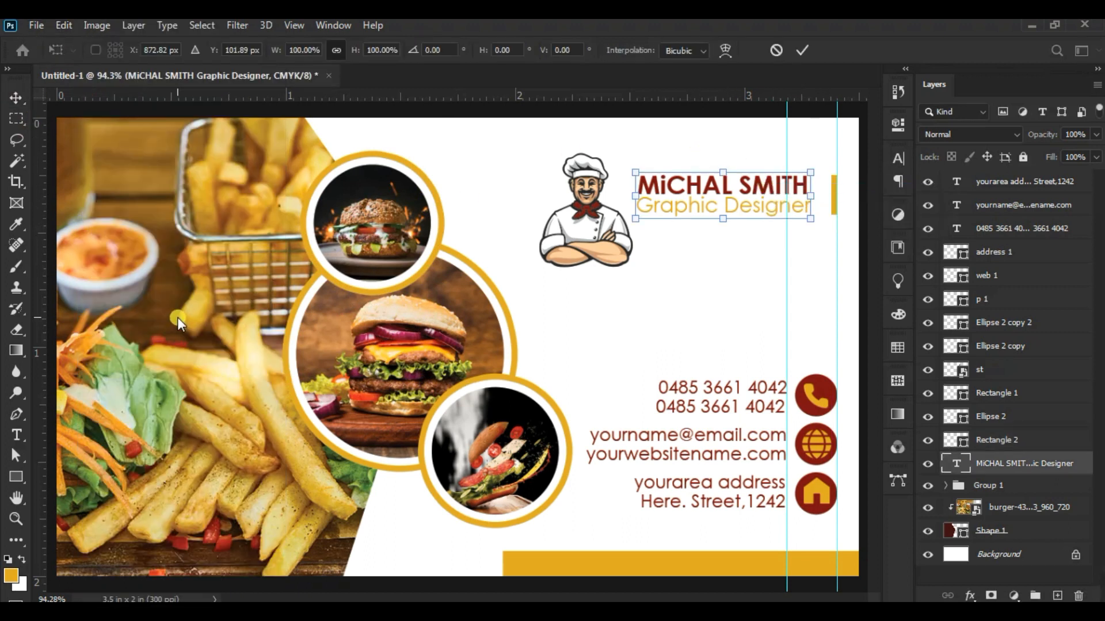
{"action": "key", "text": "Right"}
{"action": "key", "text": "Right"}
{"action": "key", "text": "Right"}
{"action": "key", "text": "Right"}
{"action": "key", "text": "Down"}
{"action": "key", "text": "Down"}
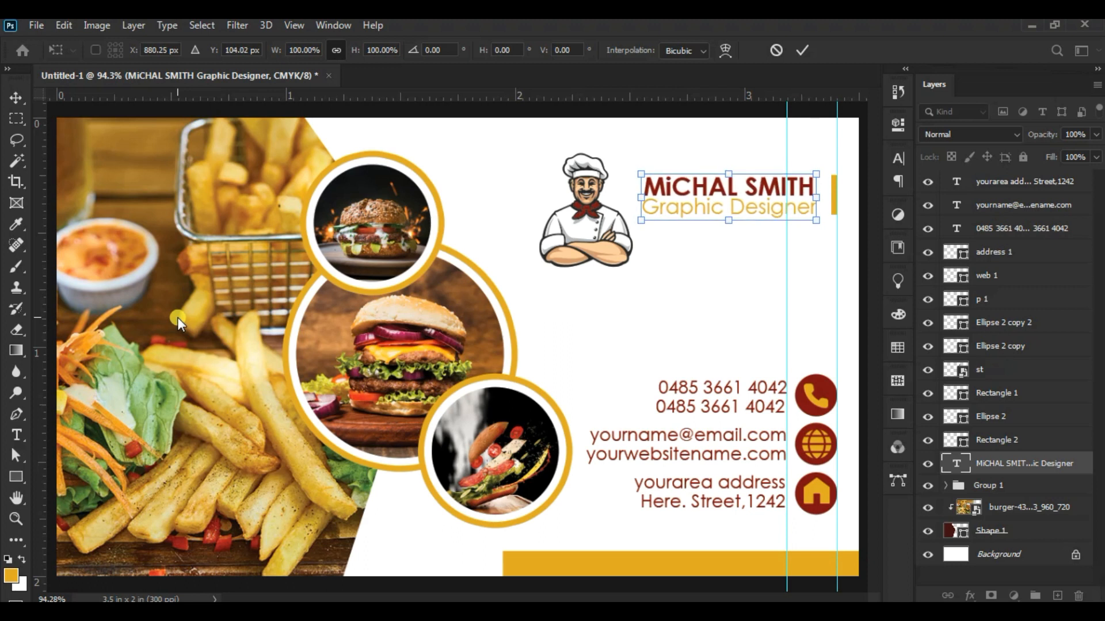
{"action": "left_click", "coordinate": [17, 95]}
- Move the chef illustration closer to the name text and scale it down slightly
{"action": "right_click", "coordinate": [585, 239]}
{"action": "left_click", "coordinate": [636, 259]}
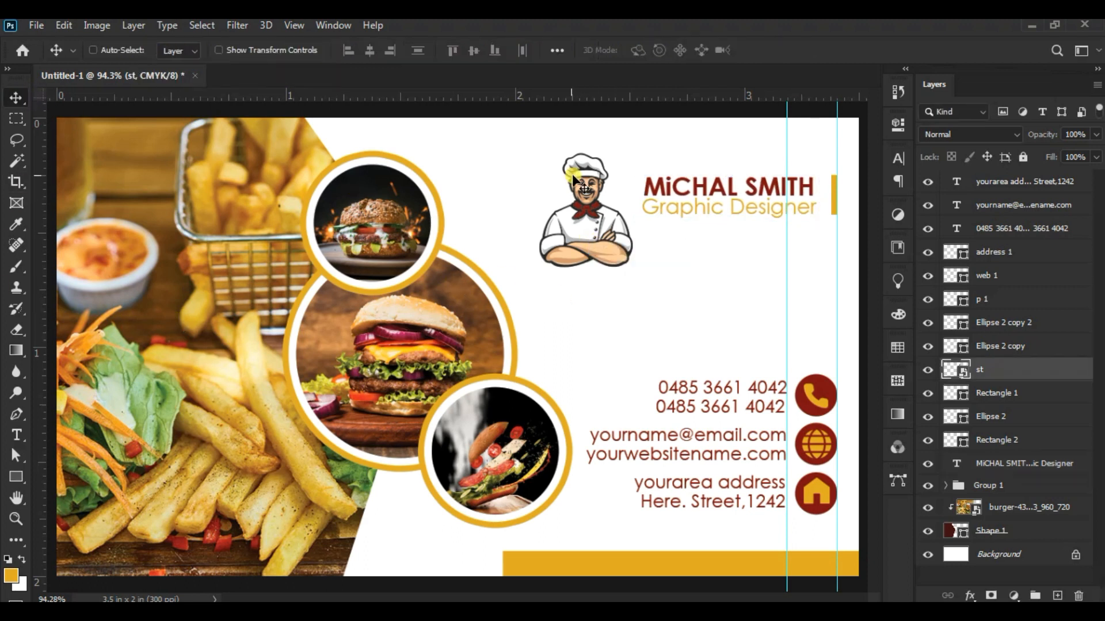
{"action": "left_click_drag", "start_coordinate": [546, 192], "coordinate": [554, 192]}
{"action": "left_click", "coordinate": [61, 25]}
{"action": "left_click", "coordinate": [159, 374]}
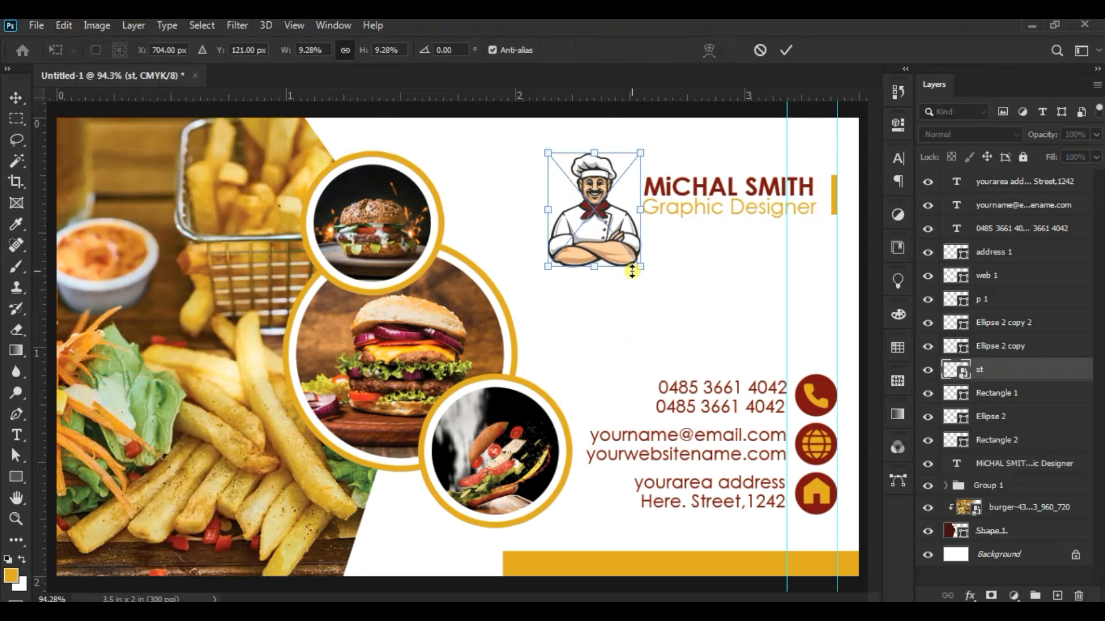
{"action": "left_click_drag", "start_coordinate": [640, 266], "coordinate": [561, 269]}
{"action": "left_click", "coordinate": [786, 50]}
- Hide the guides and shift the chef illustration together with the name and job title text slightly right towards the yellow bar
{"action": "key", "text": "z"}
{"action": "key", "text": "ctrl+semicolon"}
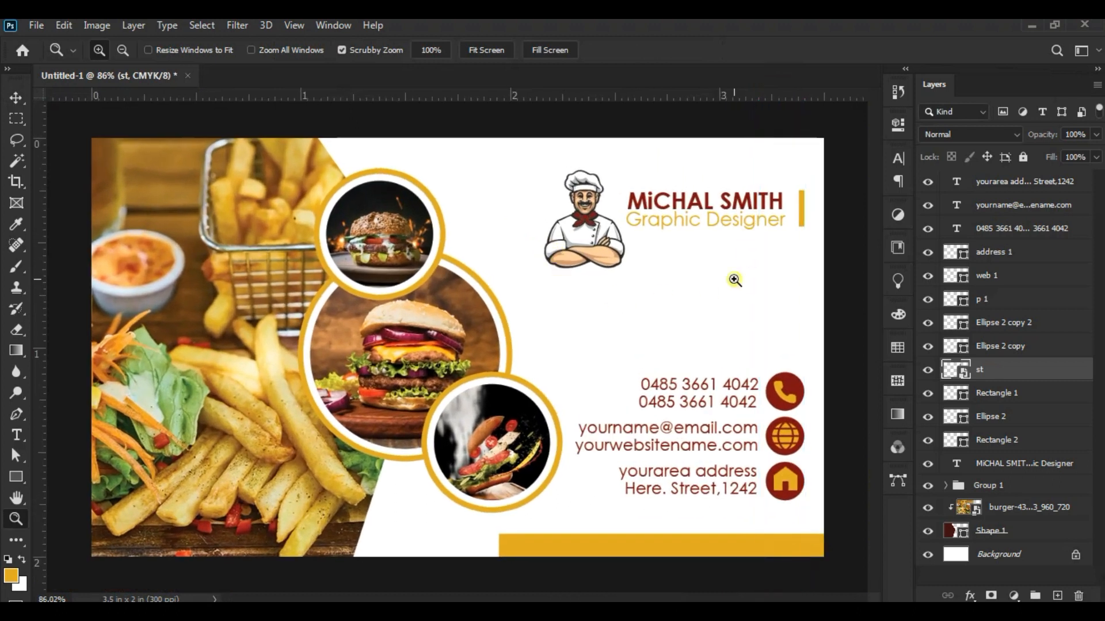
{"action": "left_click", "coordinate": [16, 98]}
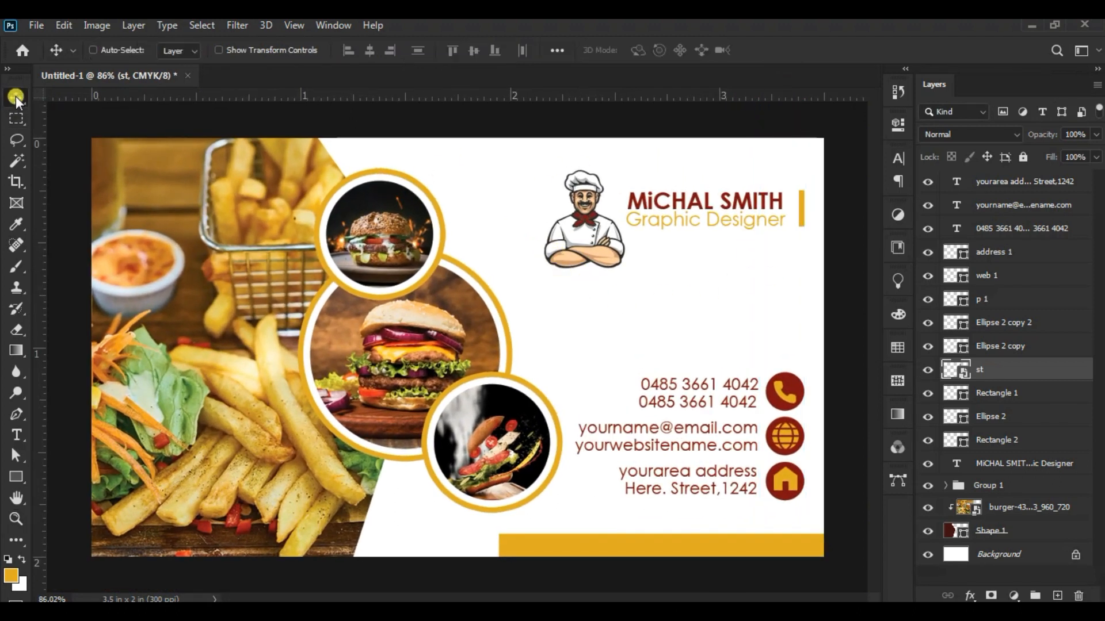
{"action": "right_click", "coordinate": [687, 205]}
{"action": "left_click", "coordinate": [694, 214]}
{"action": "right_click", "coordinate": [595, 230]}
{"action": "left_click", "coordinate": [601, 238], "text": "shift"}
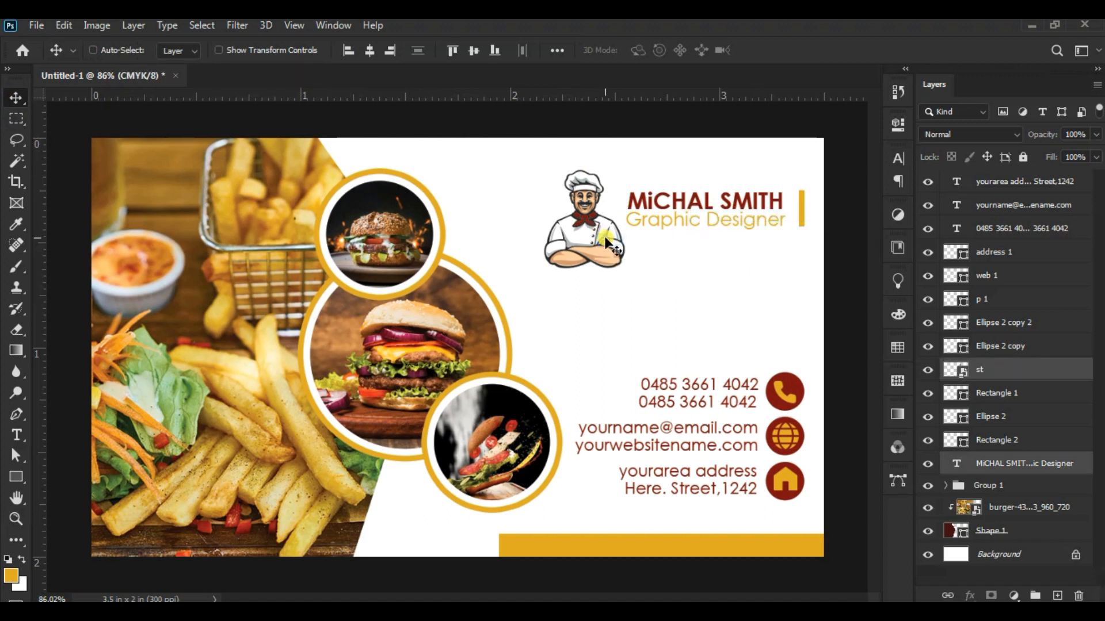
{"action": "left_click", "coordinate": [64, 26]}
{"action": "left_click", "coordinate": [127, 378]}
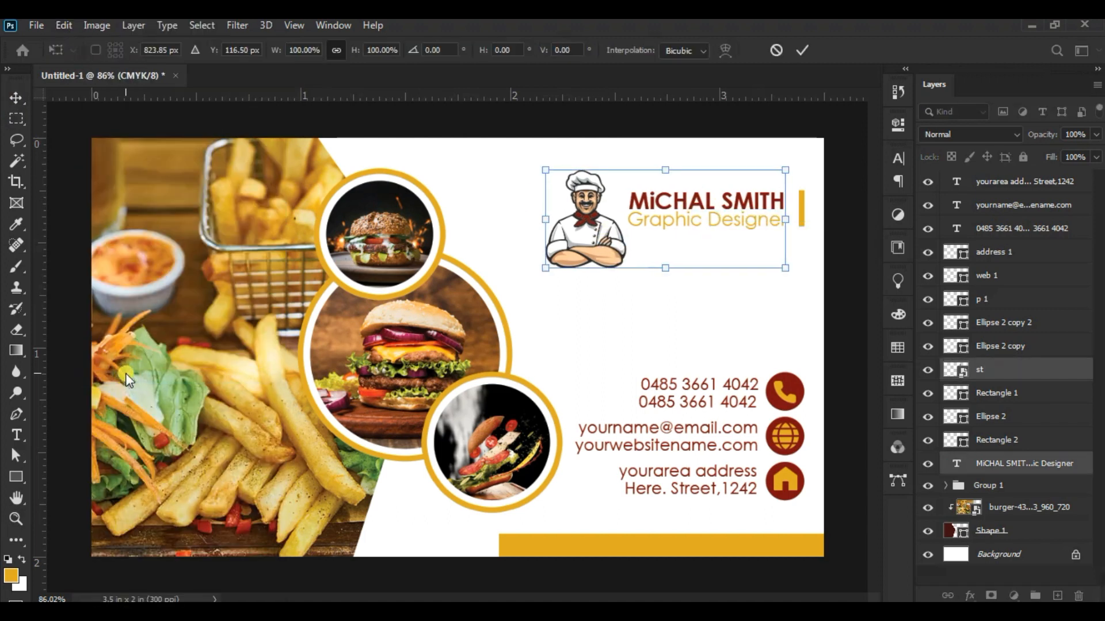
{"action": "left_click", "coordinate": [793, 50]}
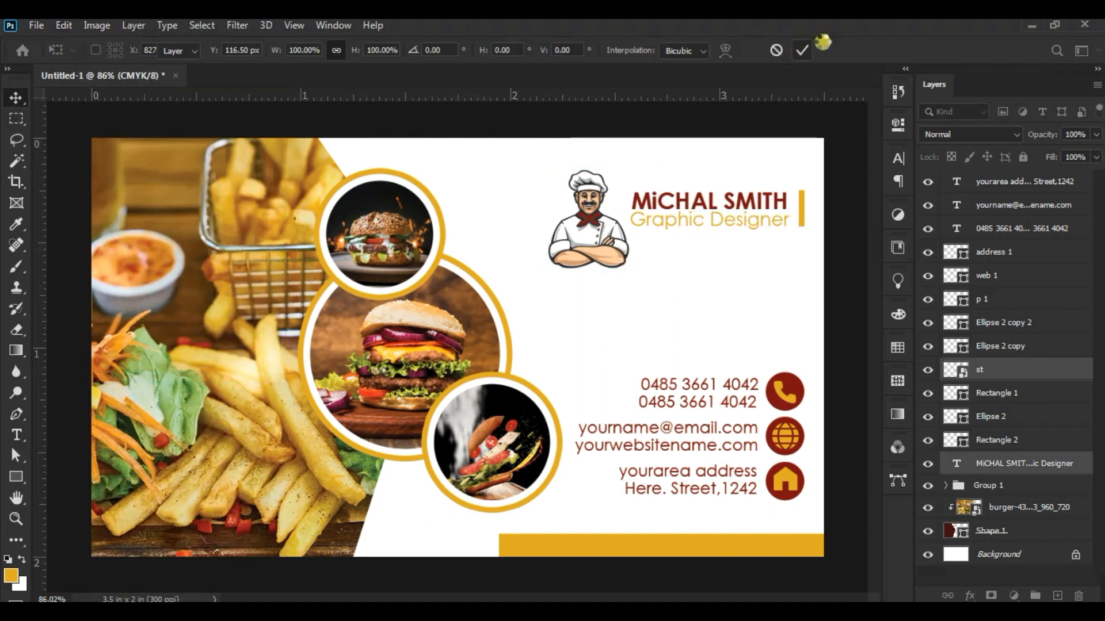
- Copy the layer style of Ellipse 1 copy, the upper small burger circle
{"action": "right_click", "coordinate": [405, 181]}
{"action": "right_click", "coordinate": [365, 190]}
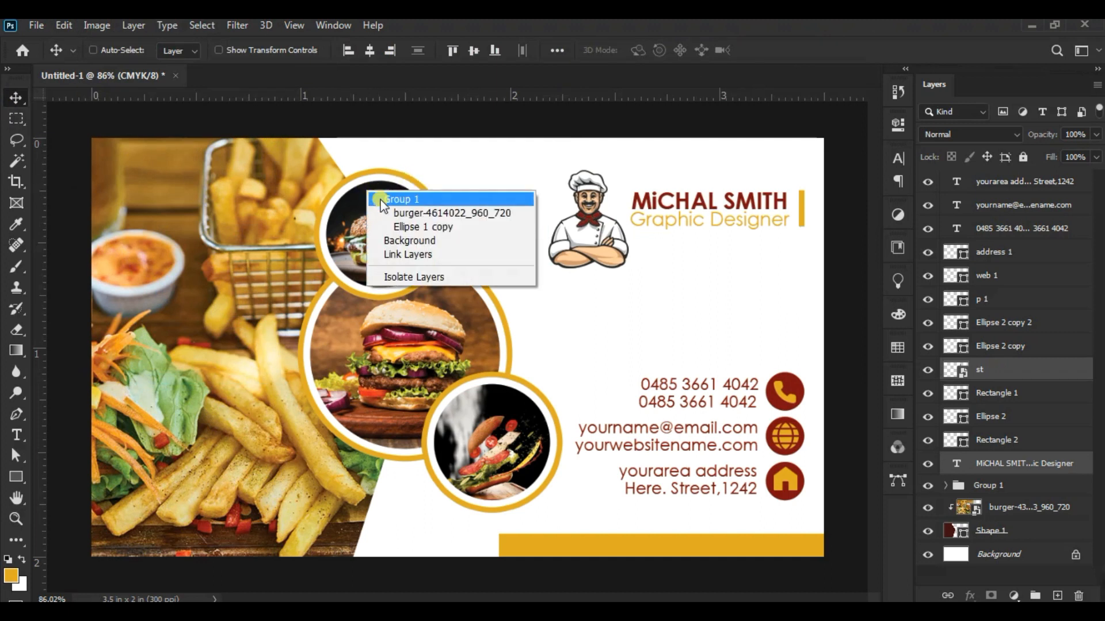
{"action": "left_click", "coordinate": [397, 213]}
{"action": "left_click_drag", "start_coordinate": [1100, 435], "coordinate": [1100, 455]}
{"action": "scroll", "coordinate": [1059, 469], "scroll_direction": "down", "scroll_amount": 3}
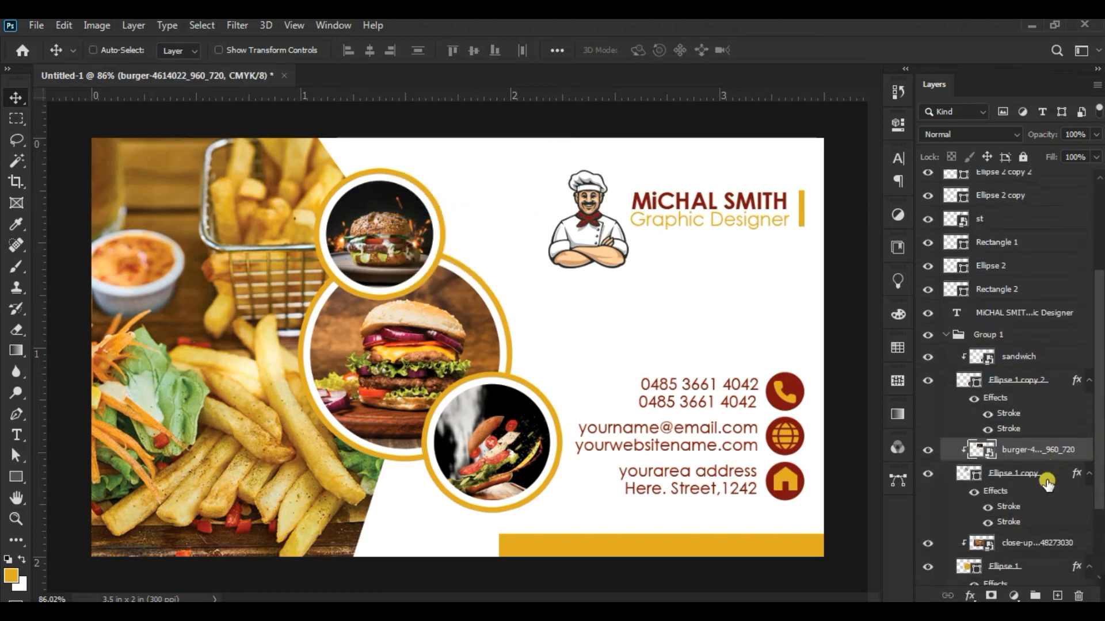
{"action": "right_click", "coordinate": [1047, 484]}
{"action": "left_click", "coordinate": [906, 383]}
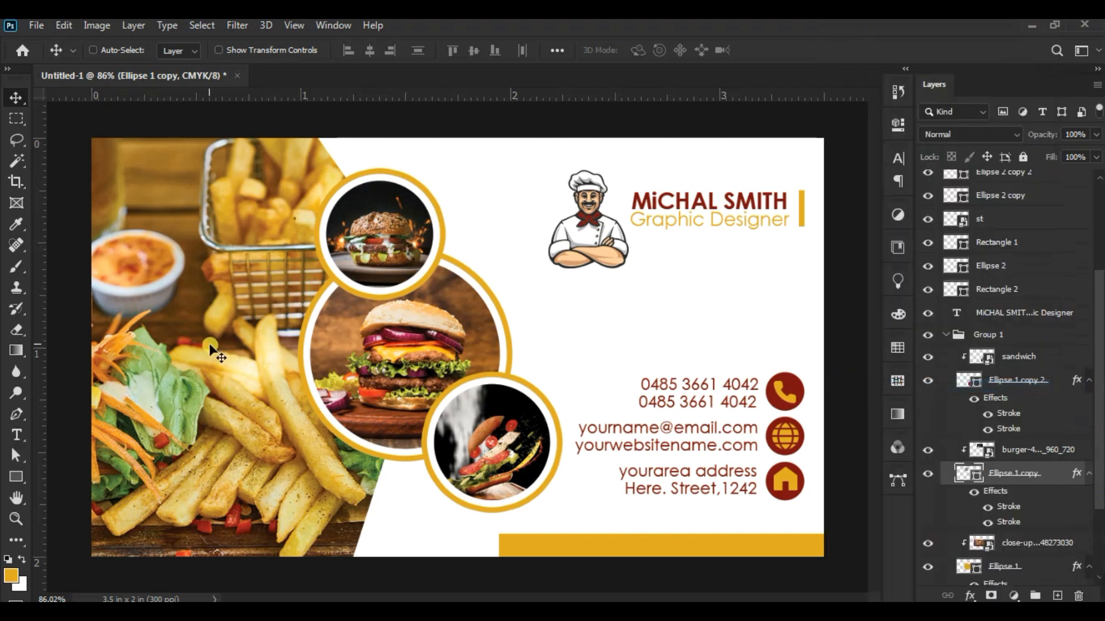
- Paste the copied stroke style onto Shape 1, the shape that clips the large fries photo
{"action": "right_click", "coordinate": [210, 346]}
{"action": "left_click", "coordinate": [229, 355]}
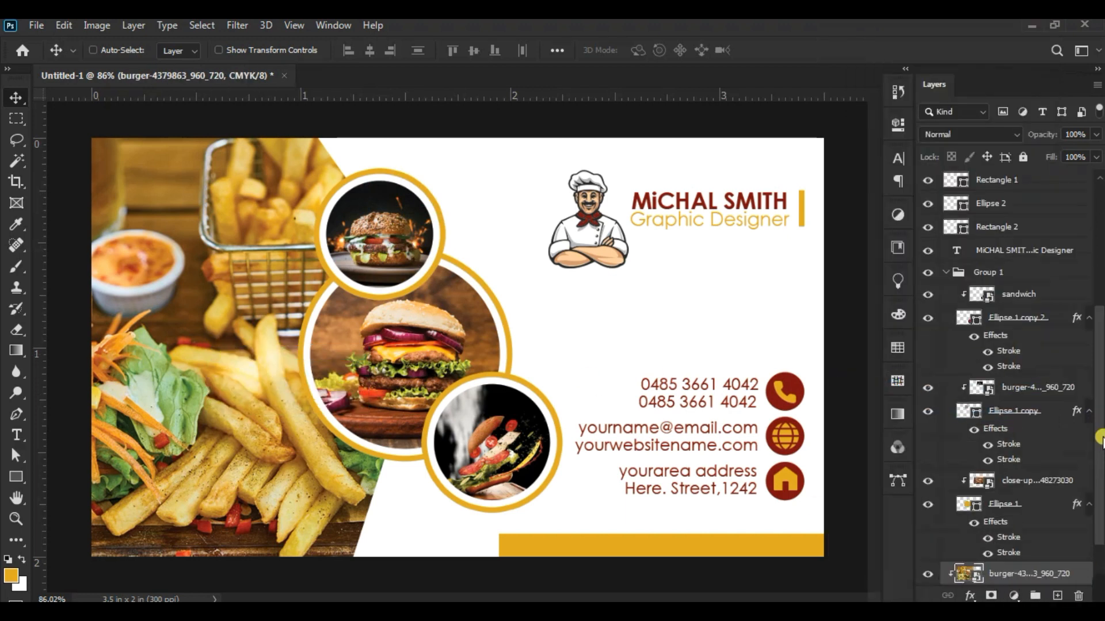
{"action": "scroll", "coordinate": [1087, 506], "scroll_direction": "down", "scroll_amount": 2}
{"action": "left_click", "coordinate": [1043, 551]}
{"action": "right_click", "coordinate": [1043, 552]}
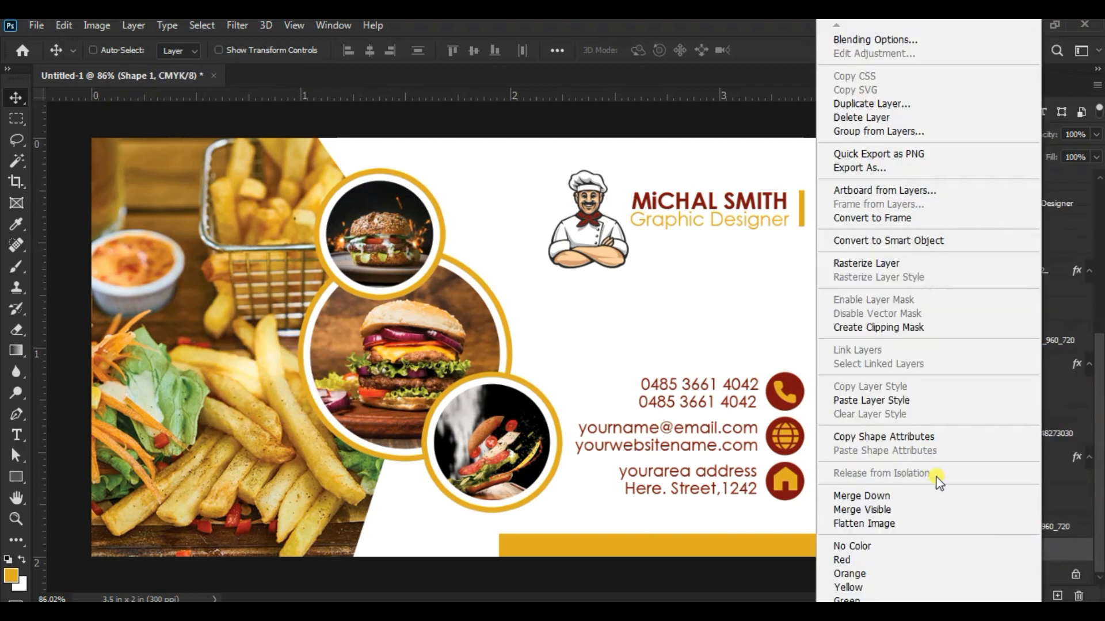
{"action": "left_click", "coordinate": [901, 400]}
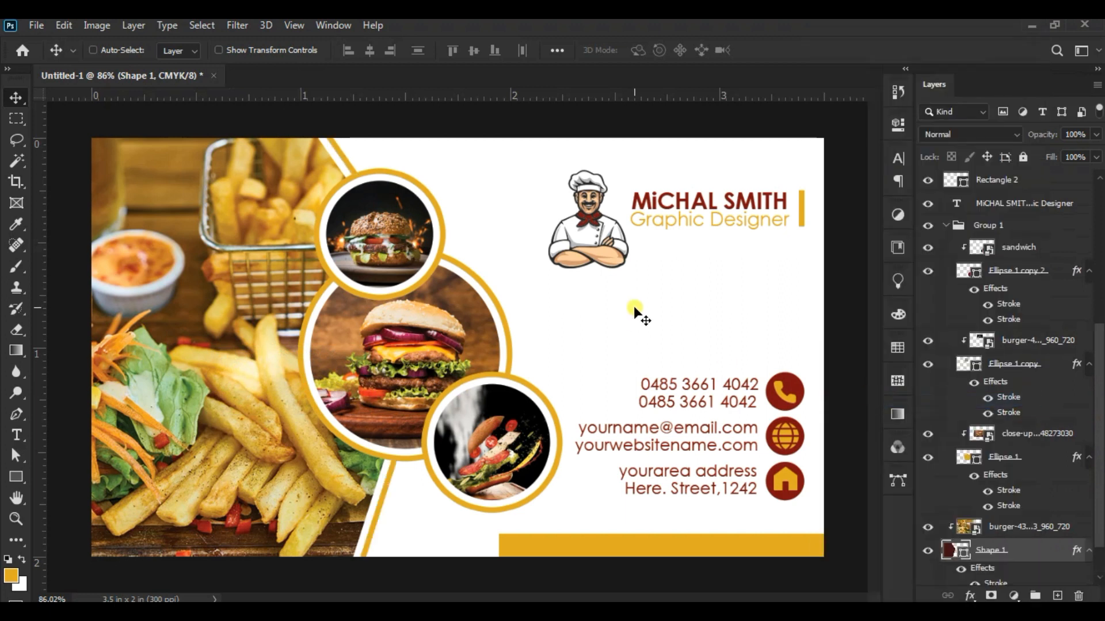
- Add a drop shadow to Ellipse 1, the large burger circle, with a 128° angle, 9 px distance and 43 px size
{"action": "key", "text": "z"}
{"action": "left_click_drag", "start_coordinate": [732, 259], "coordinate": [748, 281]}
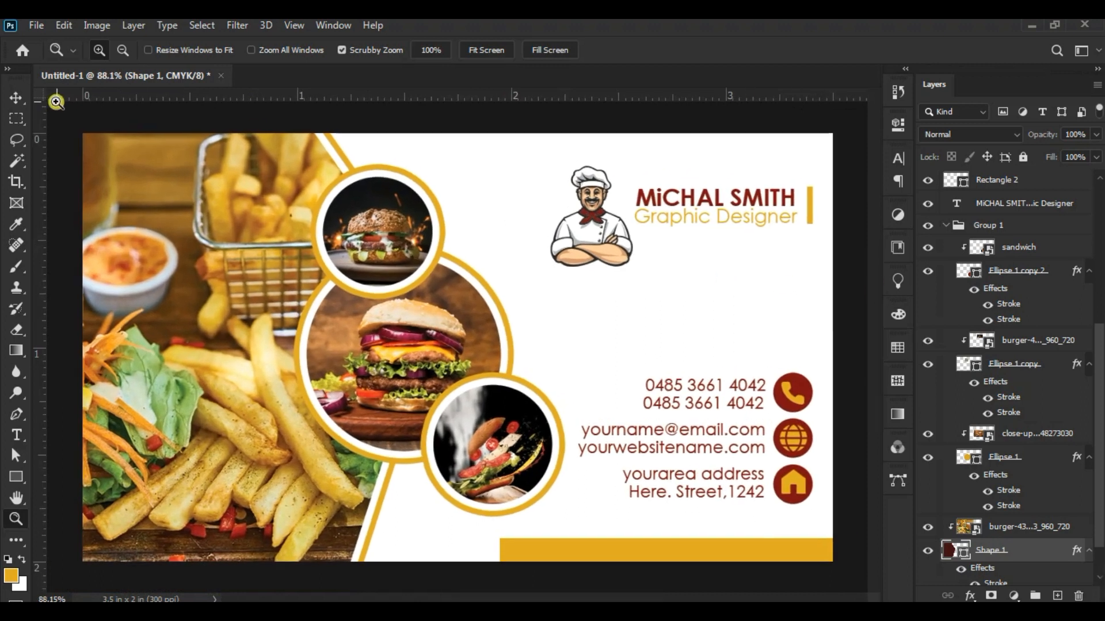
{"action": "key", "text": "v"}
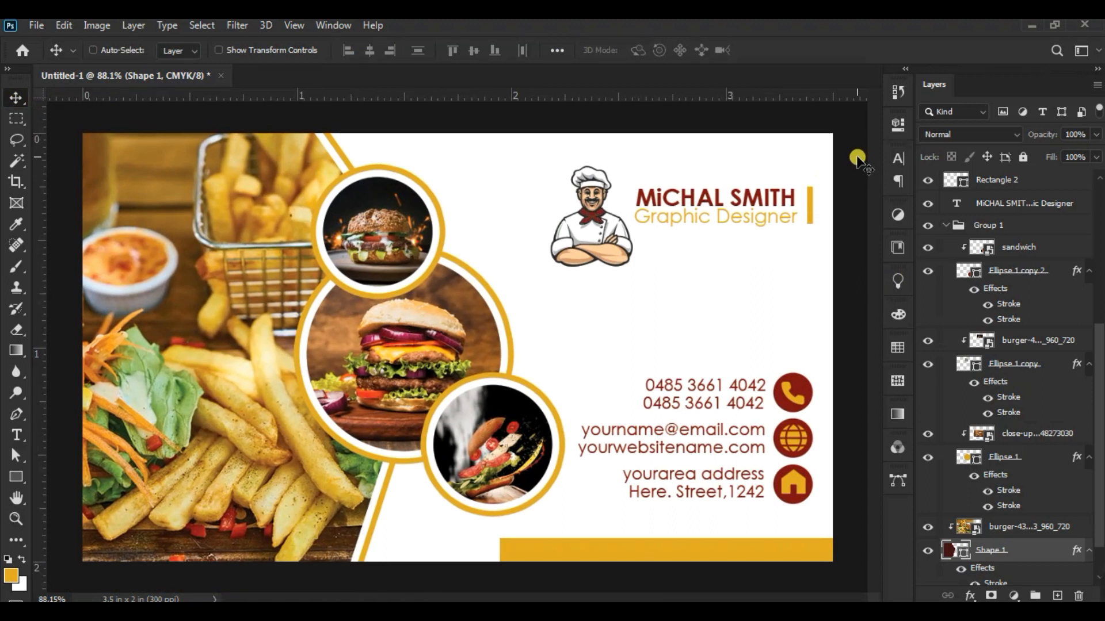
{"action": "right_click", "coordinate": [467, 311]}
{"action": "left_click", "coordinate": [488, 330]}
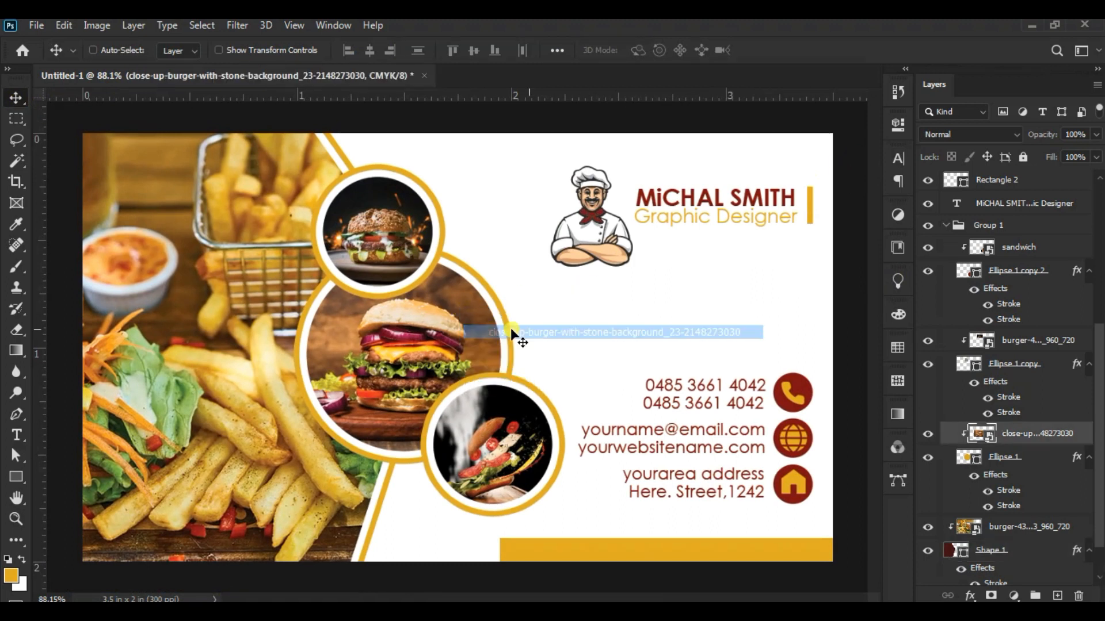
{"action": "left_click", "coordinate": [1054, 464]}
{"action": "left_click", "coordinate": [971, 596]}
{"action": "left_click", "coordinate": [987, 576]}
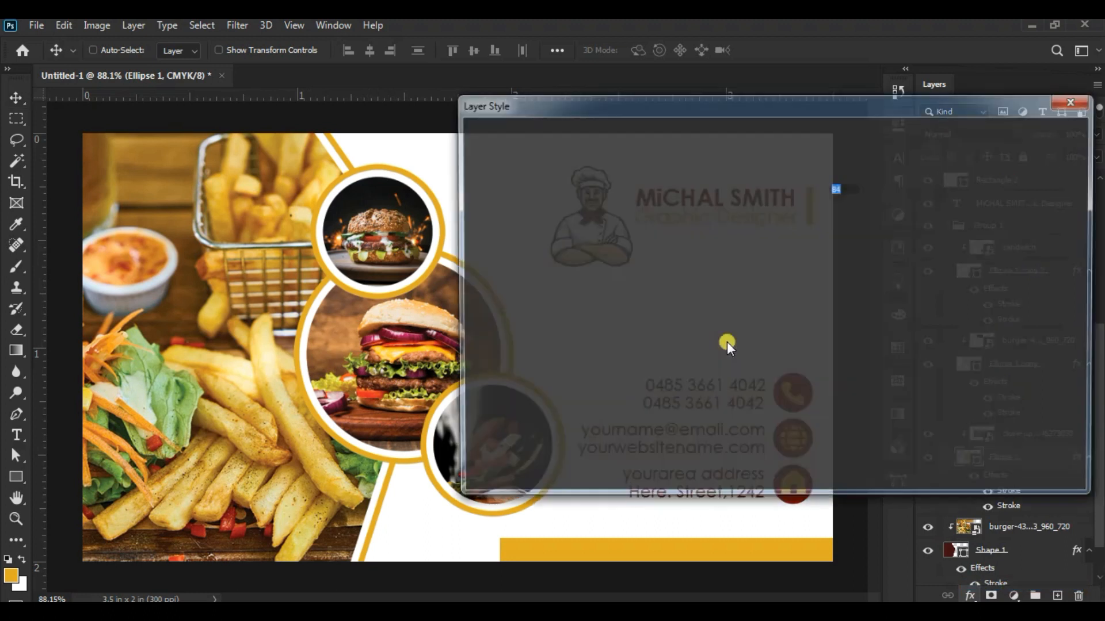
{"action": "left_click_drag", "start_coordinate": [793, 106], "coordinate": [941, 95]}
{"action": "left_click_drag", "start_coordinate": [931, 262], "coordinate": [908, 262]}
{"action": "left_click_drag", "start_coordinate": [909, 224], "coordinate": [900, 221]}
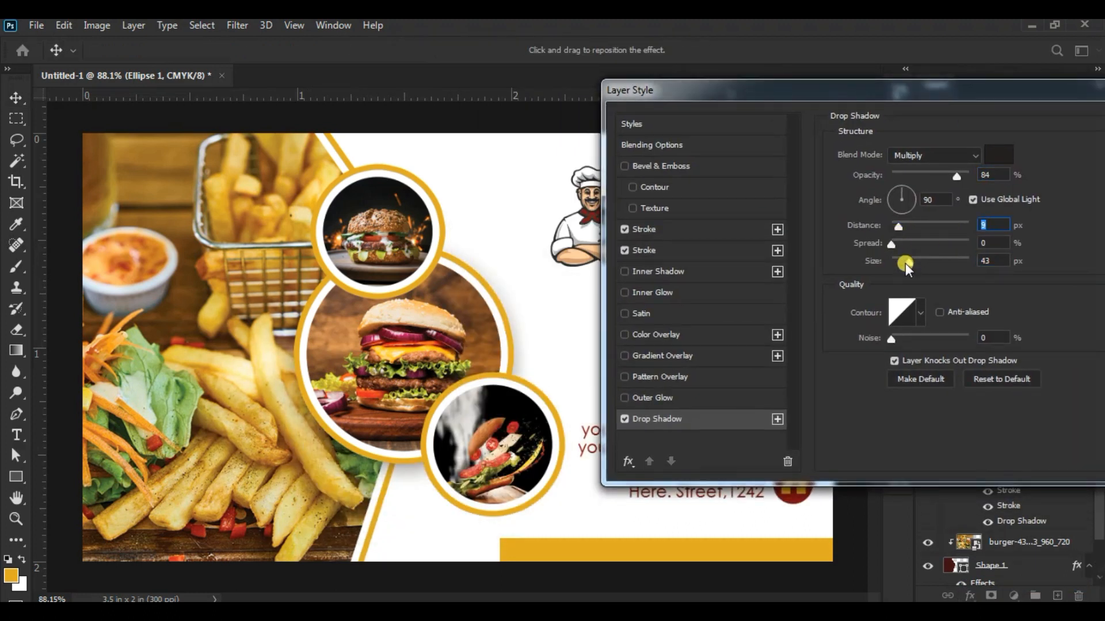
{"action": "left_click", "coordinate": [892, 193]}
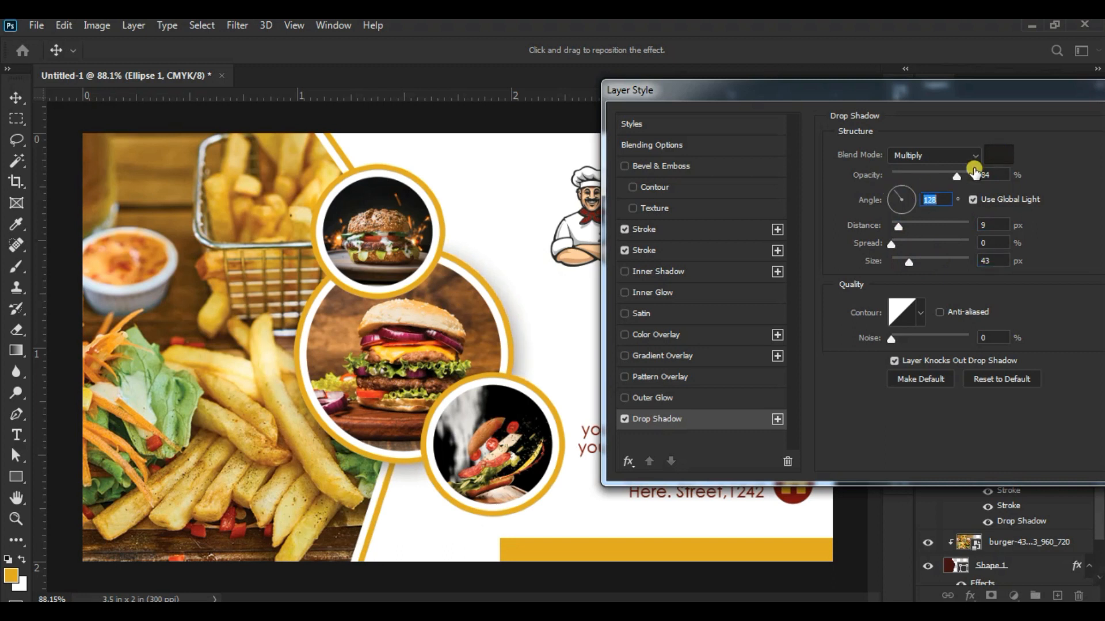
- Make the large circle's drop shadow black with 18 px distance, 18% spread and 32 px size
{"action": "left_click", "coordinate": [998, 154]}
{"action": "left_click", "coordinate": [493, 374]}
{"action": "left_click", "coordinate": [876, 168]}
{"action": "left_click_drag", "start_coordinate": [891, 244], "coordinate": [906, 264]}
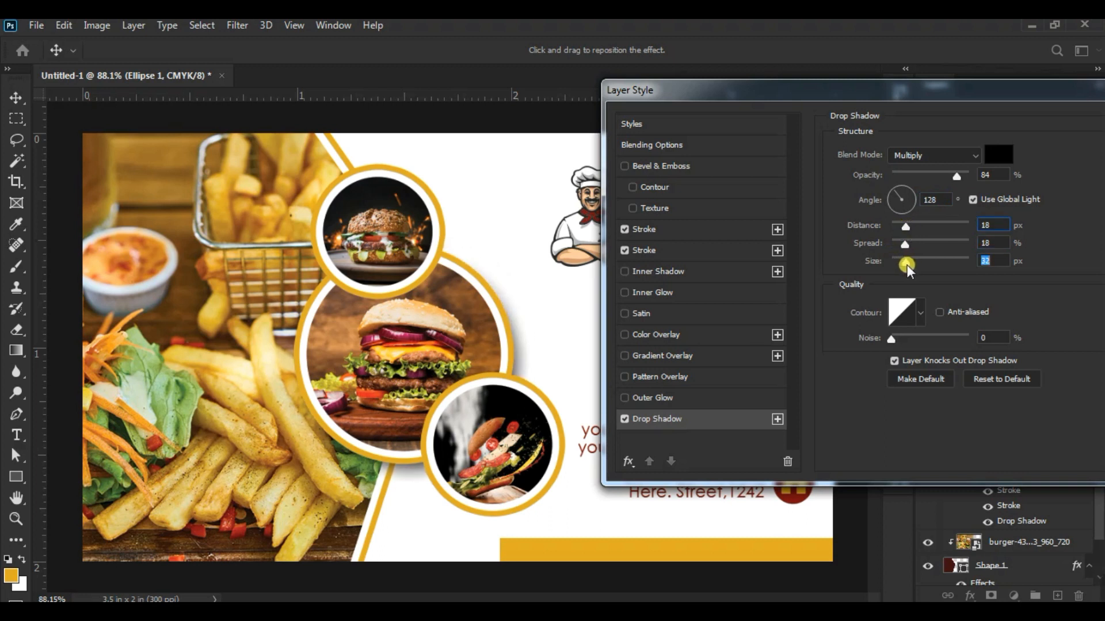
{"action": "left_click_drag", "start_coordinate": [1014, 96], "coordinate": [952, 89]}
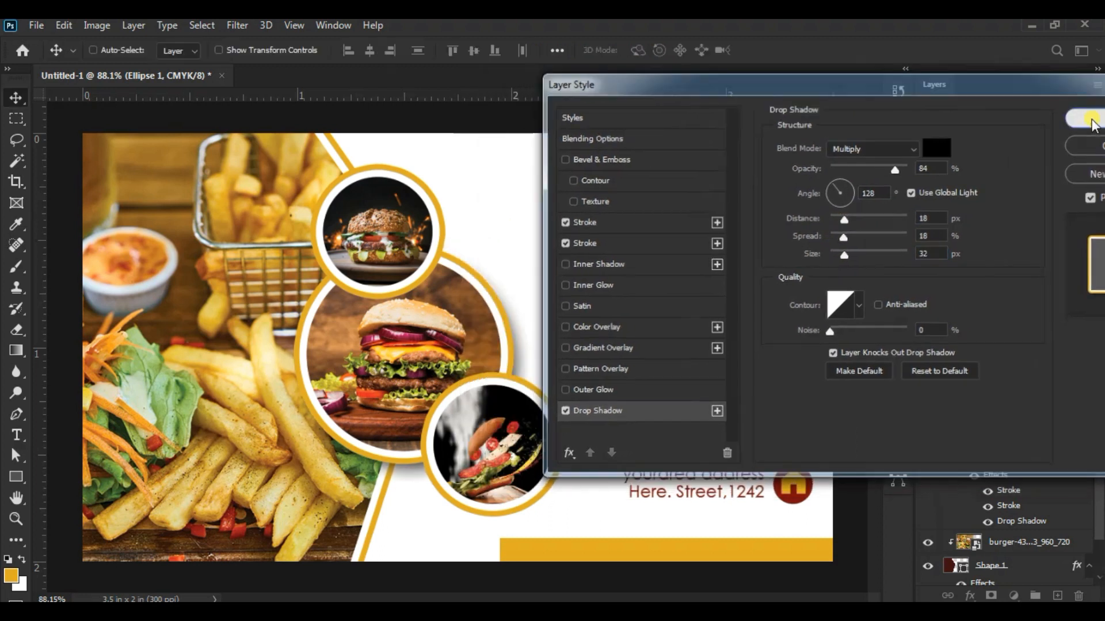
{"action": "left_click", "coordinate": [1098, 122]}
- Copy the large circle's layer style and paste it onto Ellipse 1 copy, the upper small burger circle
{"action": "right_click", "coordinate": [1031, 464]}
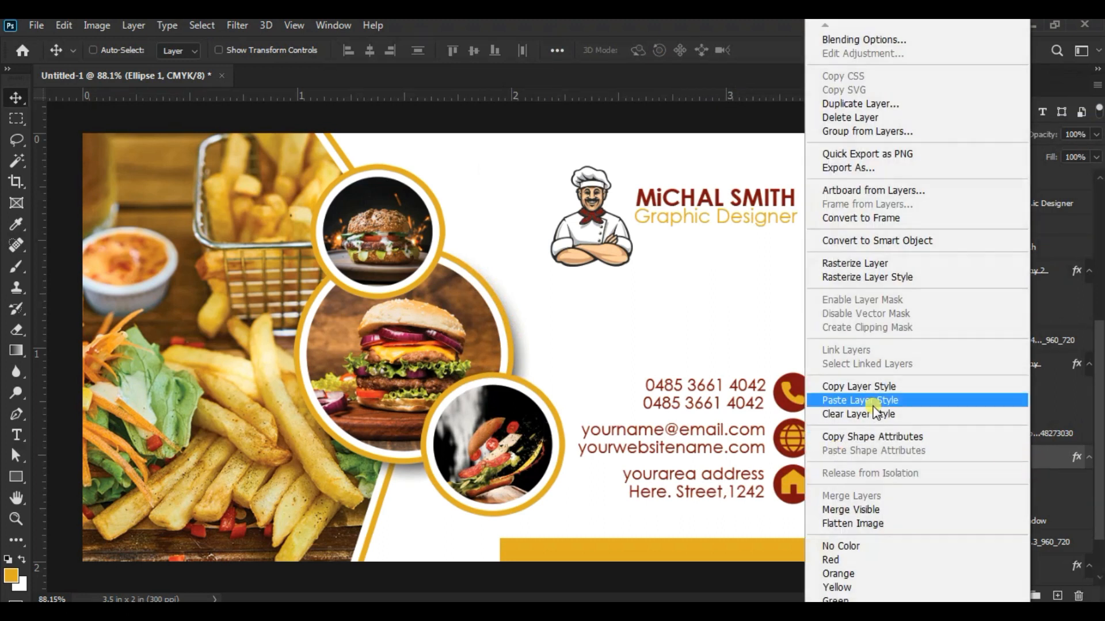
{"action": "left_click", "coordinate": [863, 386]}
{"action": "right_click", "coordinate": [1035, 362]}
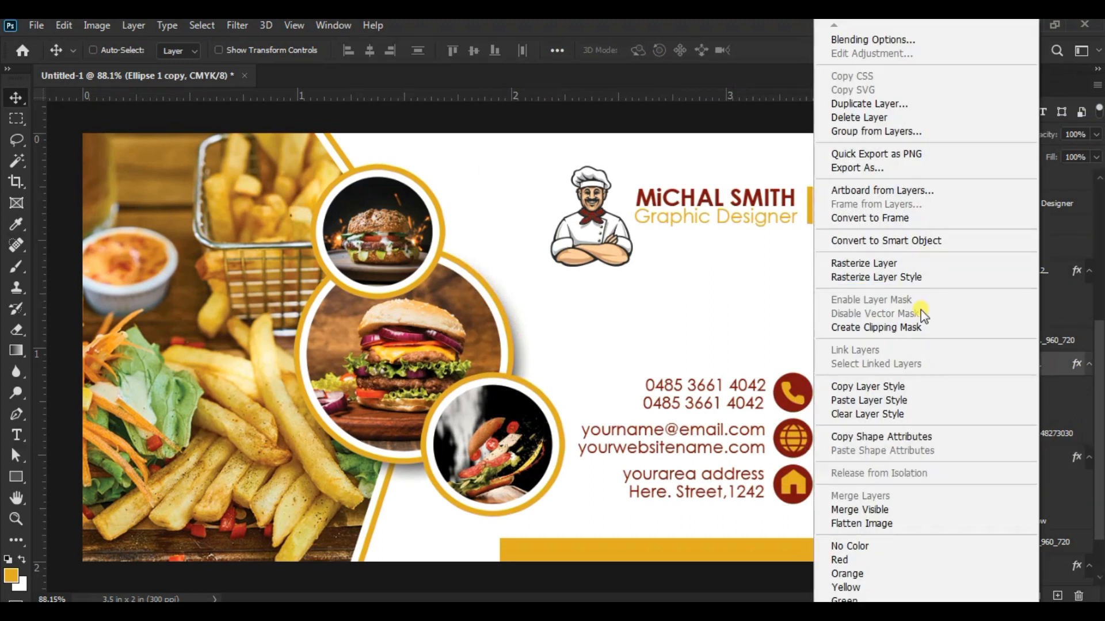
{"action": "left_click", "coordinate": [918, 400]}
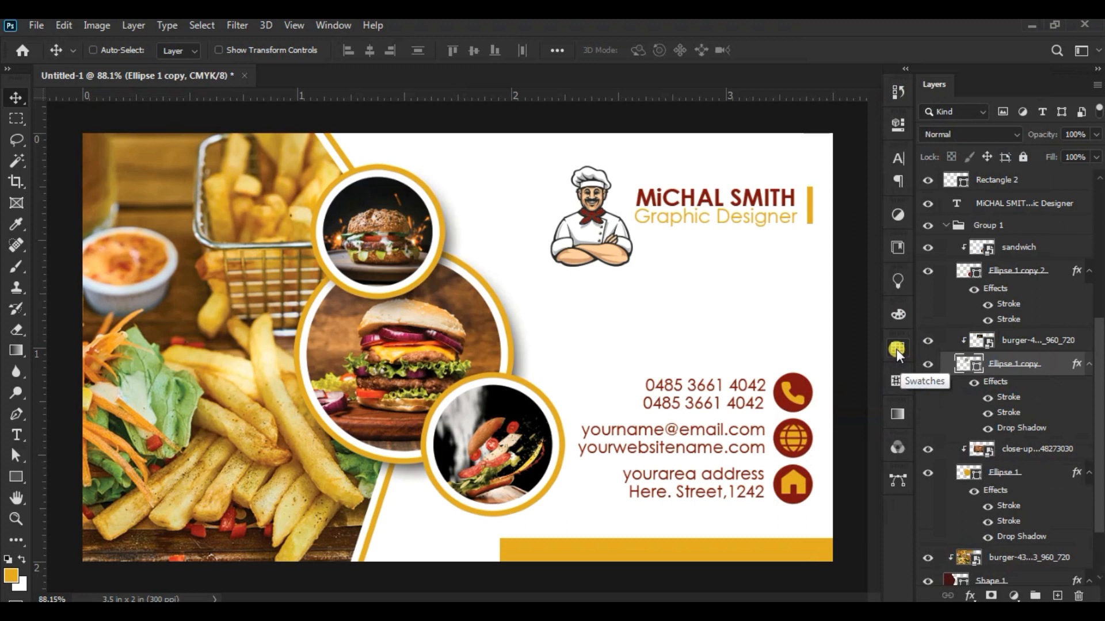
- Try to paste the copied drop shadow style onto Ellipse 1 copy 2, the lower sandwich circle
{"action": "right_click", "coordinate": [550, 443]}
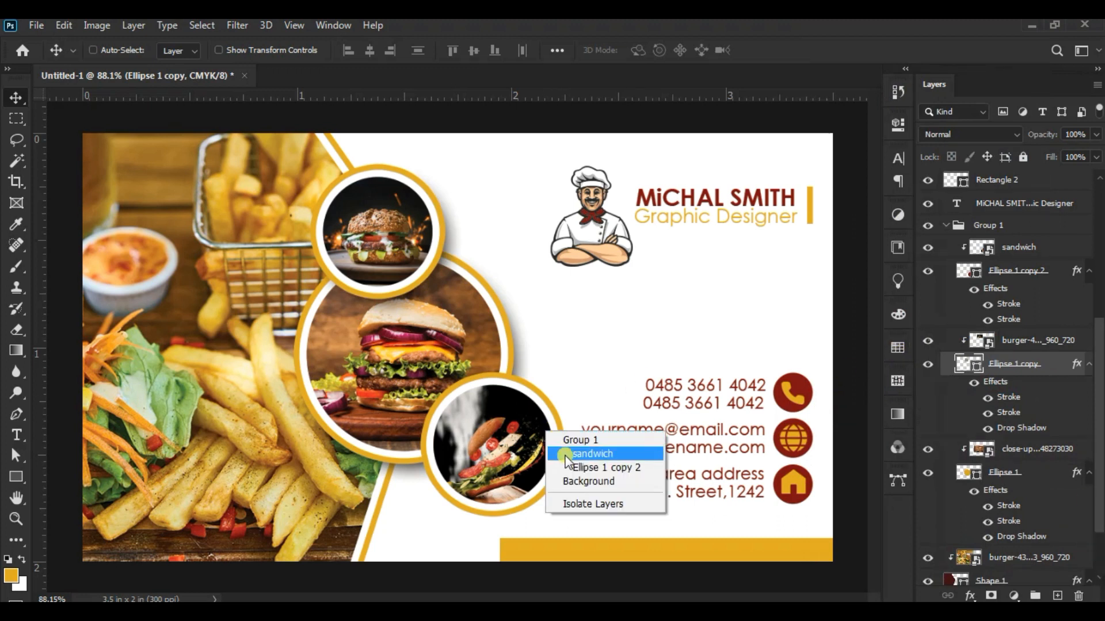
{"action": "left_click", "coordinate": [584, 453]}
{"action": "left_click", "coordinate": [1038, 271]}
{"action": "right_click", "coordinate": [1039, 272]}
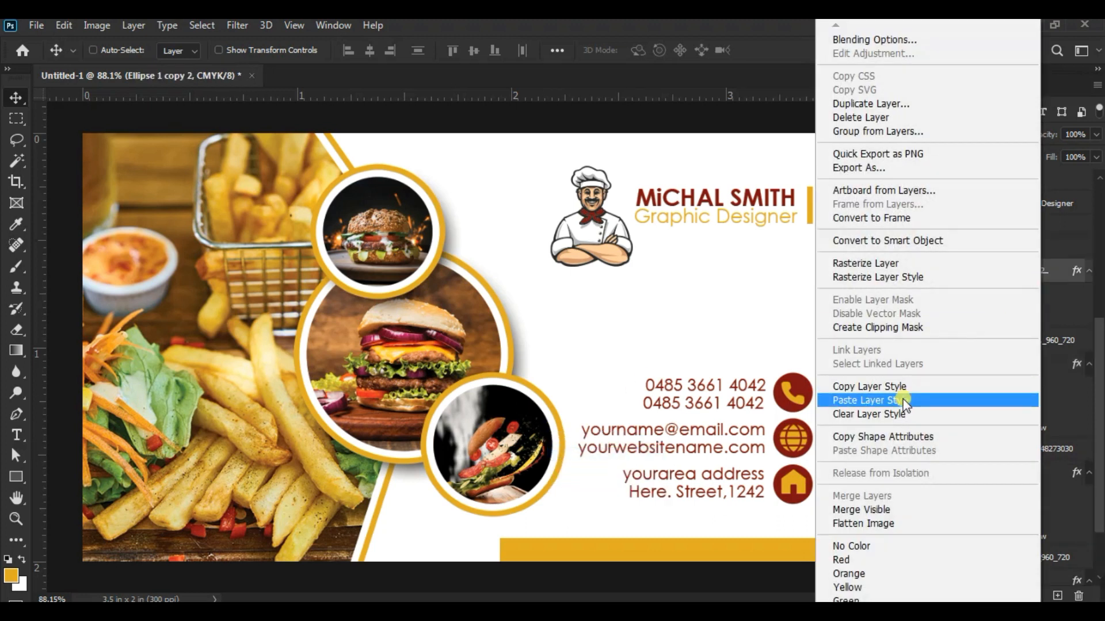
{"action": "left_click", "coordinate": [903, 400]}
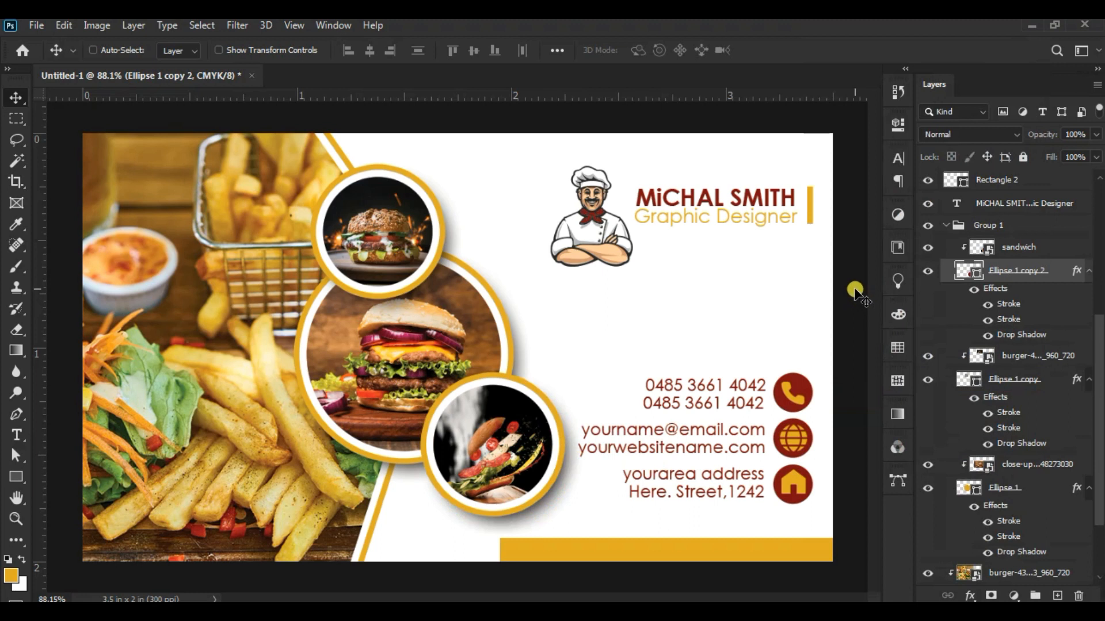
{"action": "key", "text": "ctrl+z"}
{"action": "key", "text": "z"}
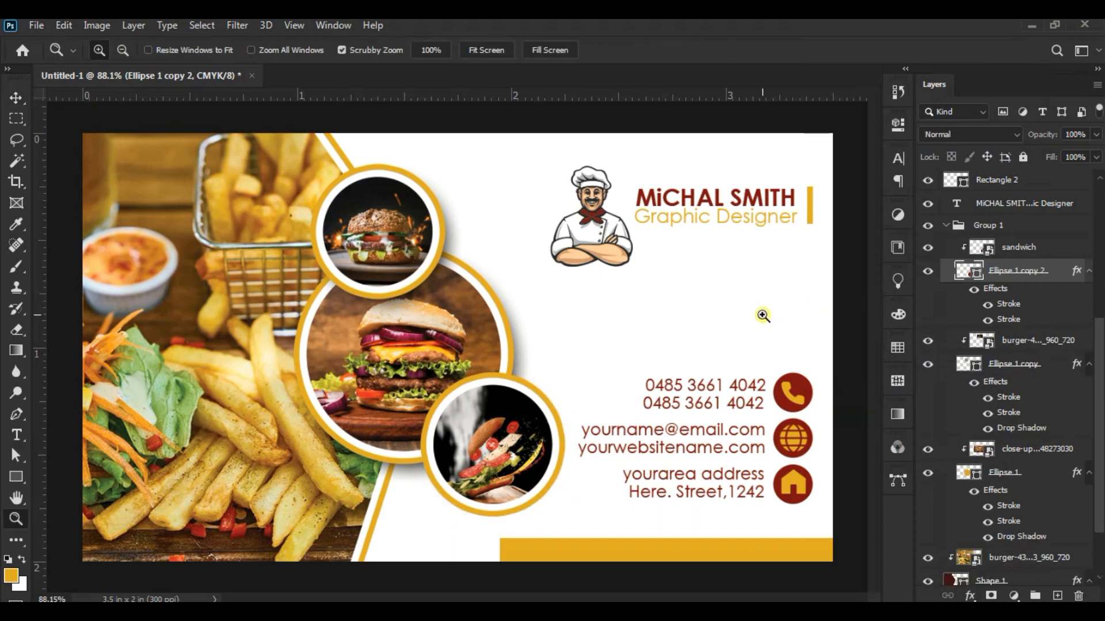
{"action": "left_click_drag", "start_coordinate": [762, 316], "coordinate": [747, 311]}
{"action": "left_click_drag", "start_coordinate": [673, 298], "coordinate": [654, 293]}
{"action": "left_click_drag", "start_coordinate": [755, 314], "coordinate": [682, 308]}
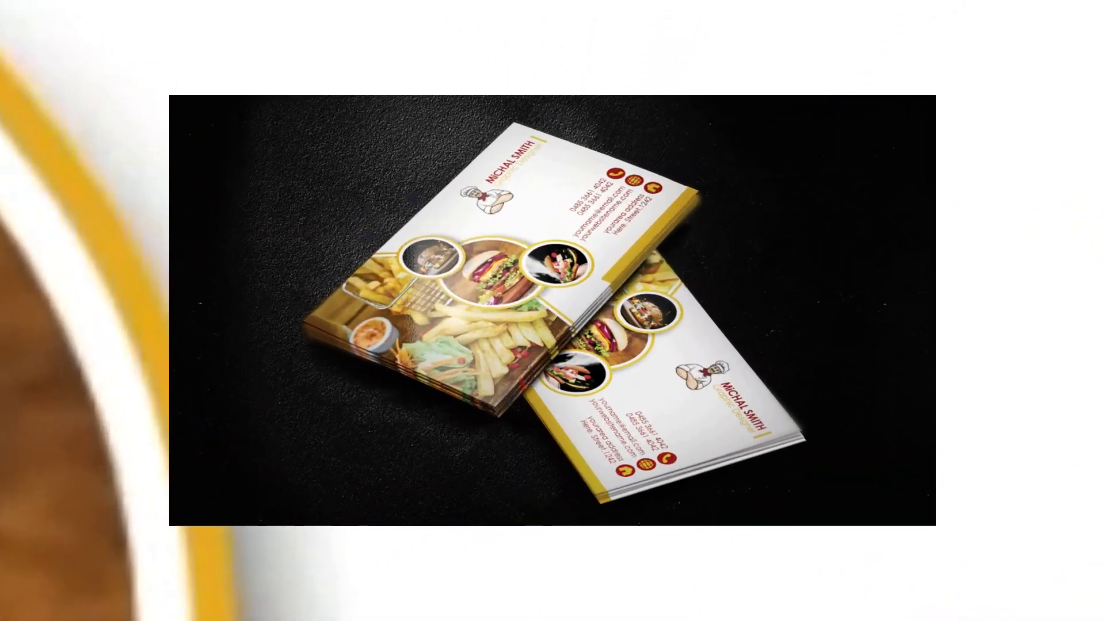